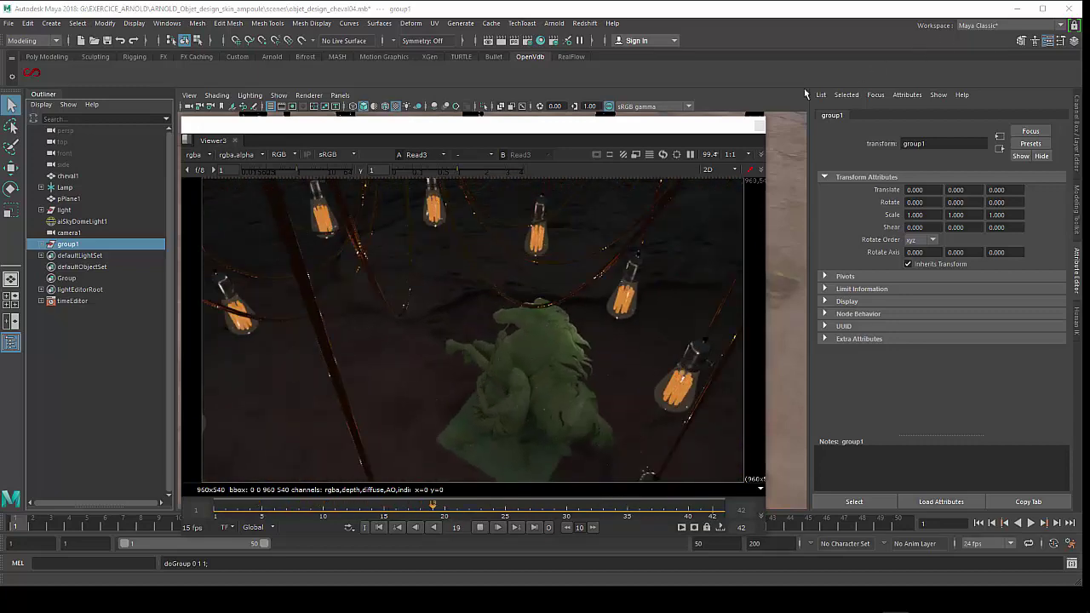
# Move the rendered-sequence viewer aside to reveal Maya's perspective view of the horse statue and bulbs
pyautogui.moveTo(643, 129); pyautogui.dragTo(665, 121)
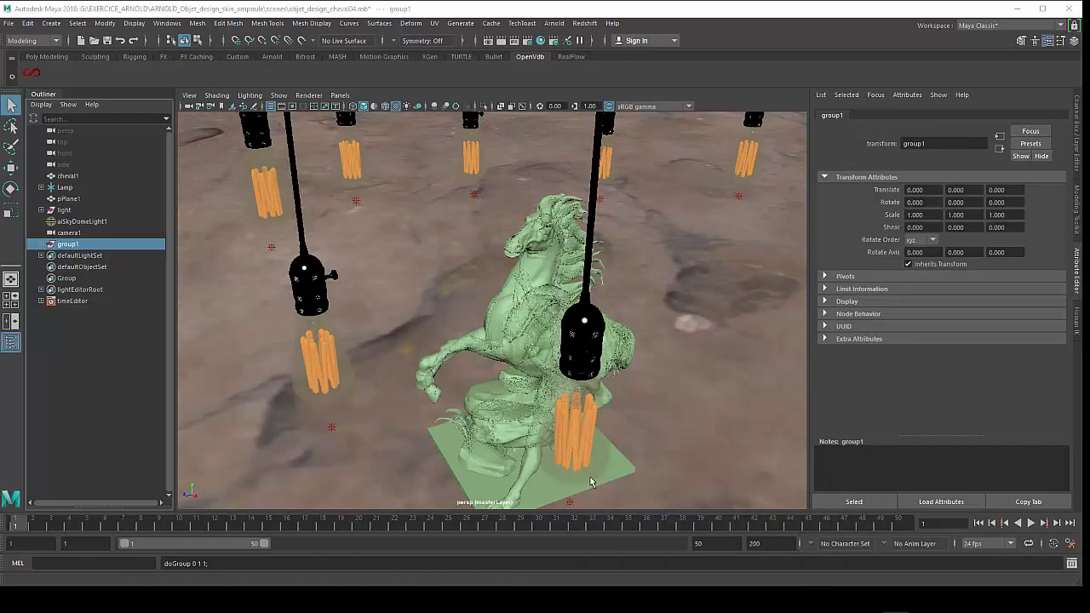
# Select the horse statue and show its aiStandardSurface1 material: green base, yellow specular, IOR 1.520
pyautogui.moveTo(472, 430)
pyautogui.keyDown('alt'); pyautogui.mouseDown()
pyautogui.moveTo(454, 423)
pyautogui.moveTo(522, 329)
pyautogui.mouseUp(); pyautogui.keyUp('alt')
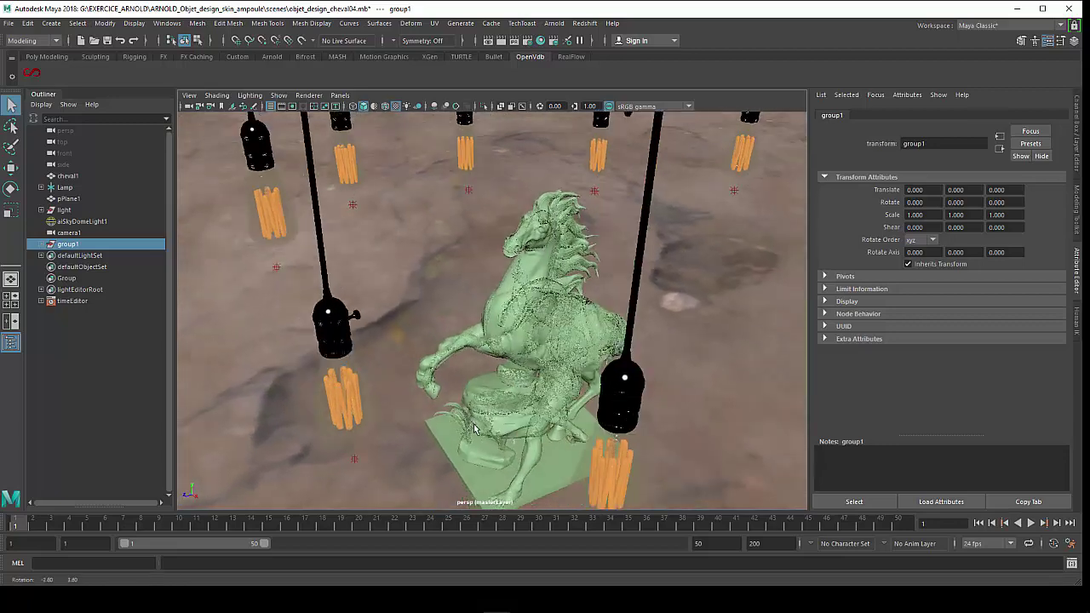
pyautogui.click(521, 330)
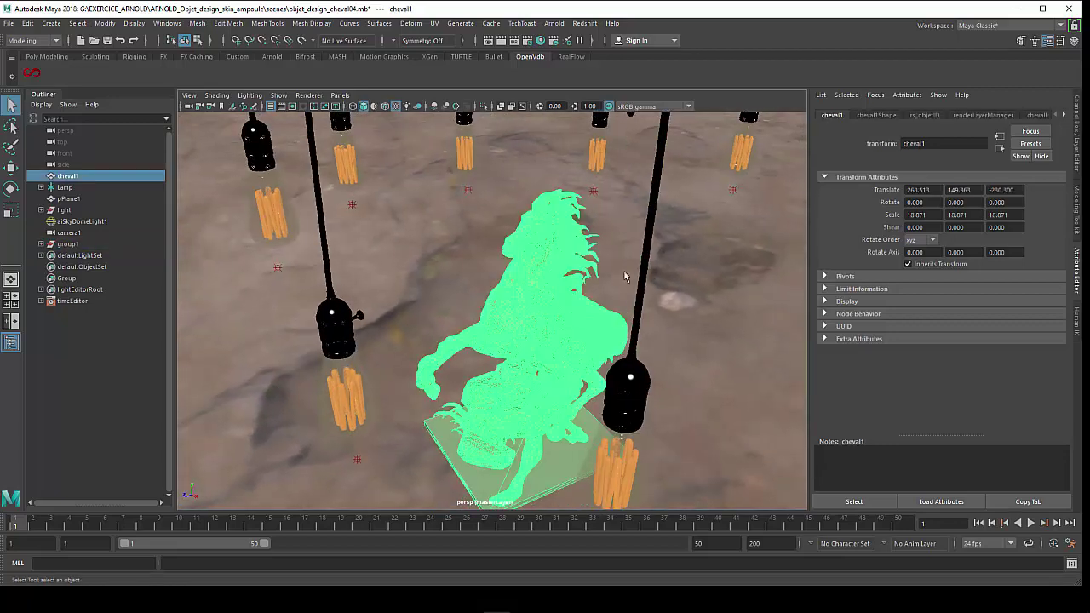
pyautogui.click(1064, 116)
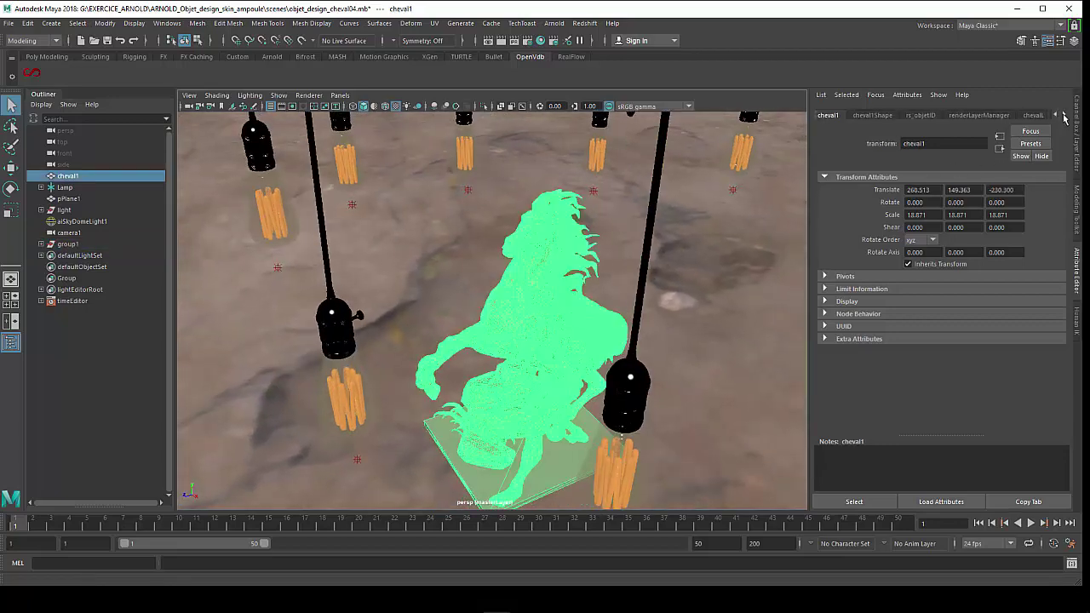
pyautogui.click(1064, 116)
pyautogui.click(1028, 116)
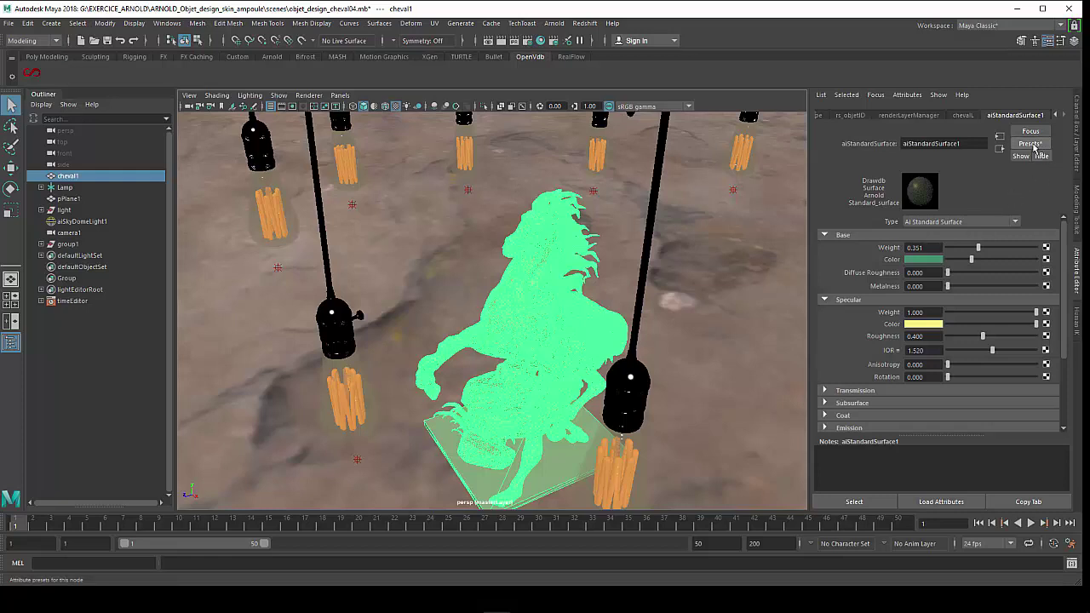
pyautogui.click(1033, 144)
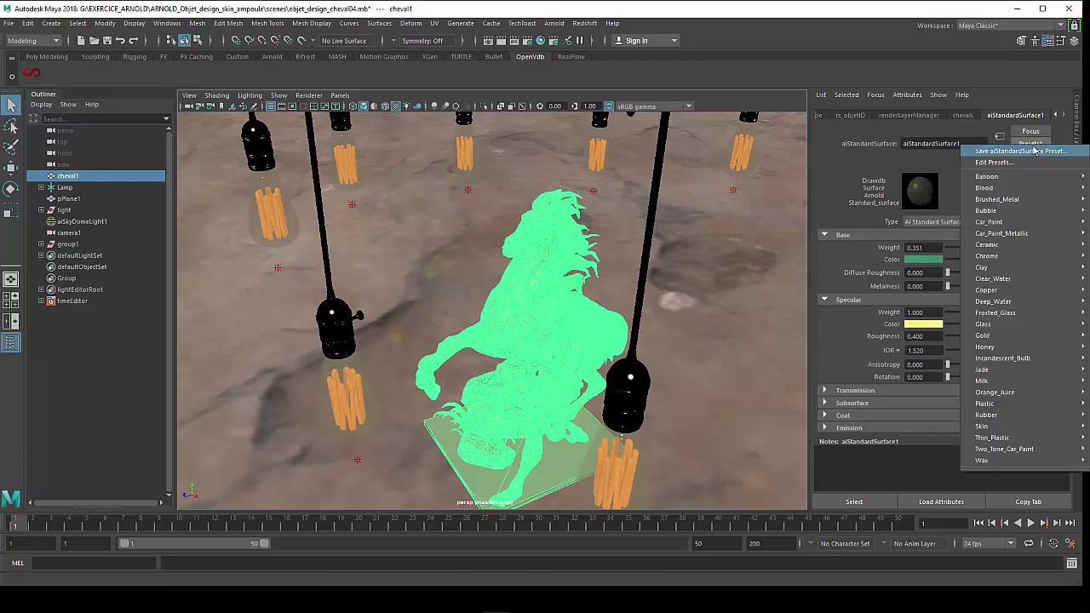
pyautogui.moveTo(1003, 404)
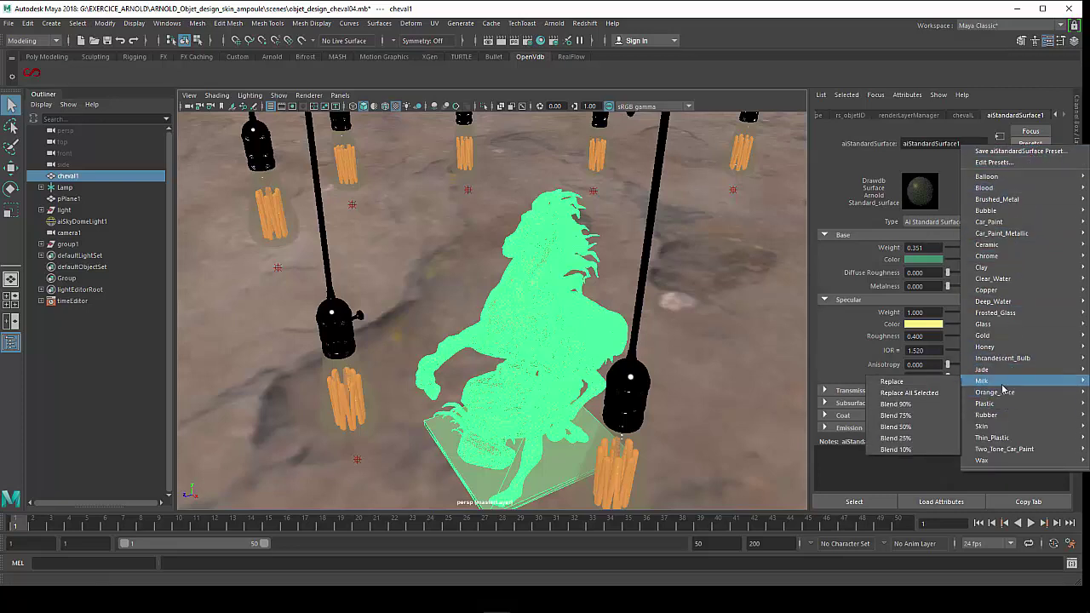
pyautogui.moveTo(999, 373)
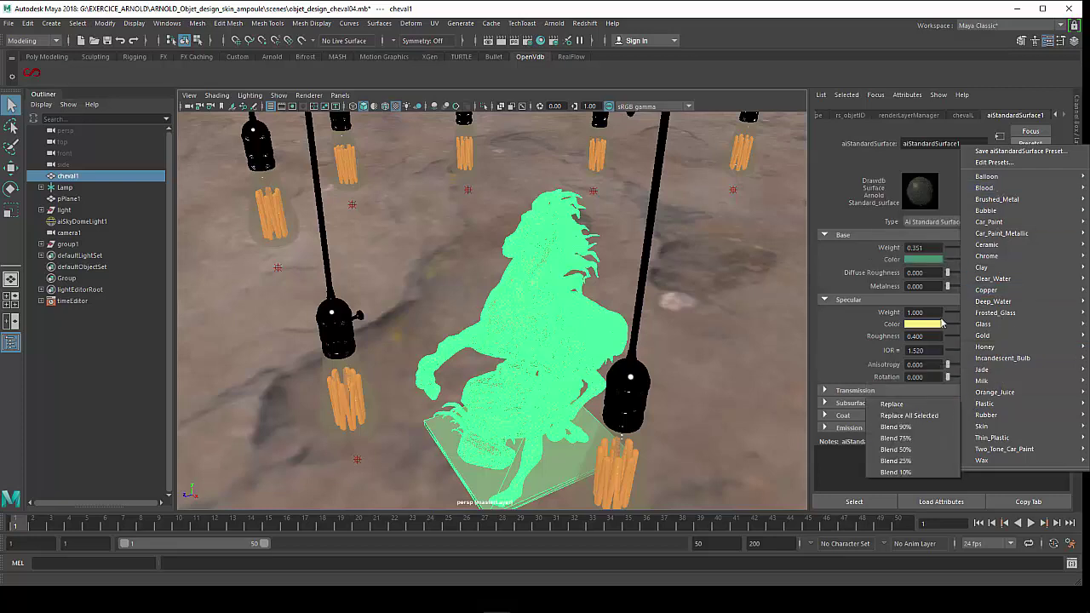
pyautogui.click(839, 165)
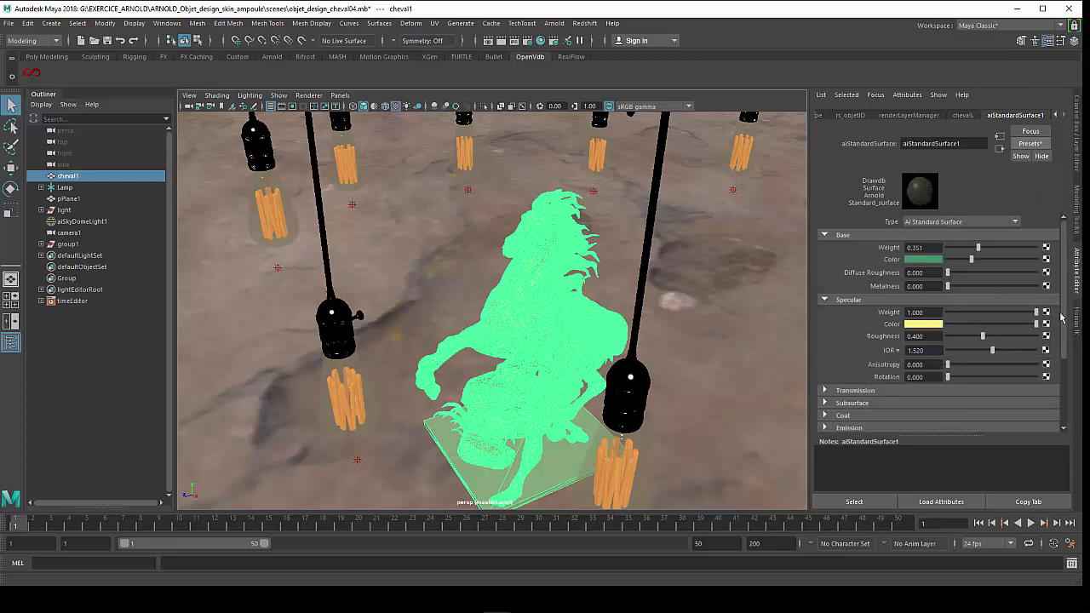
pyautogui.moveTo(1066, 322); pyautogui.dragTo(1064, 395)
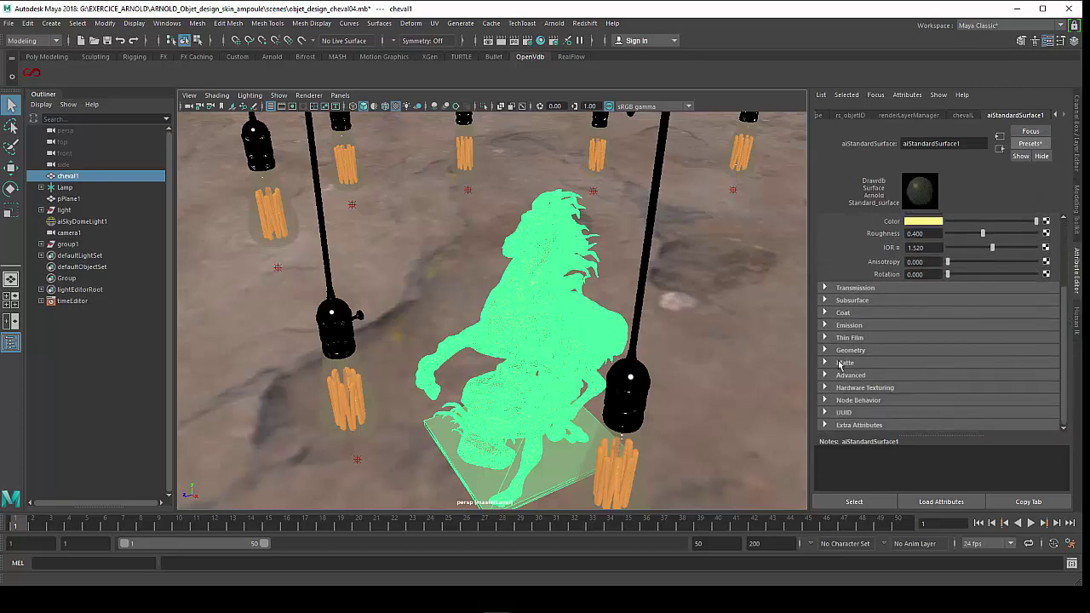
pyautogui.click(835, 302)
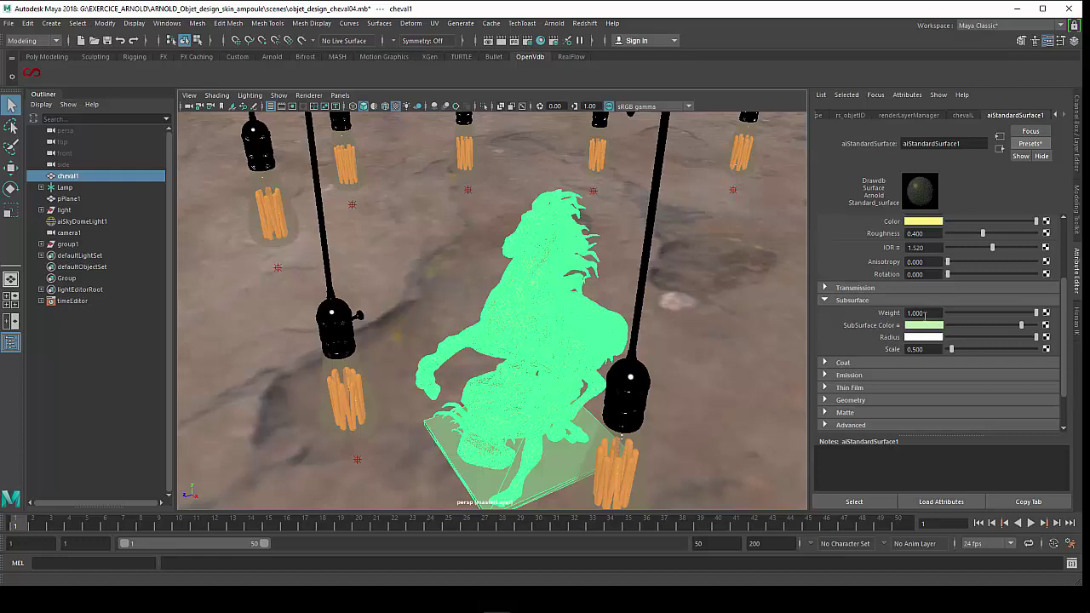
pyautogui.click(889, 378)
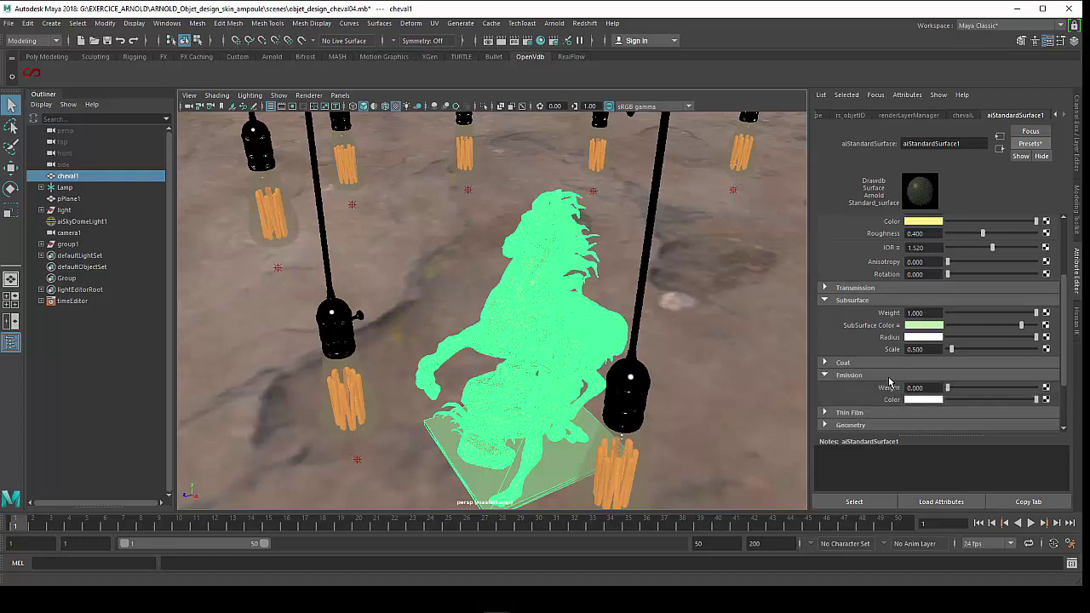
pyautogui.click(889, 378)
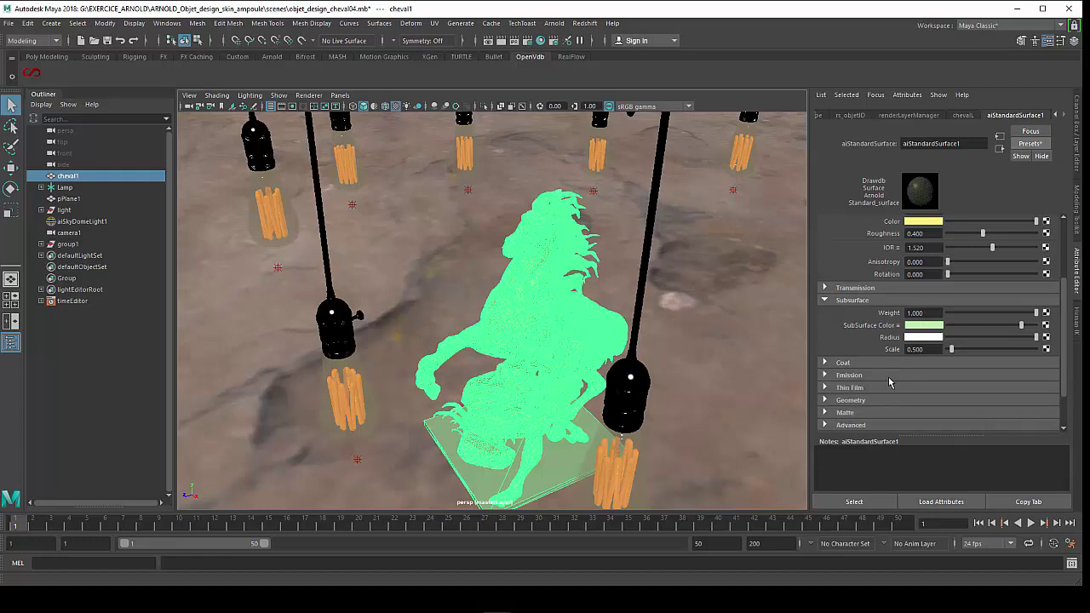
pyautogui.click(889, 376)
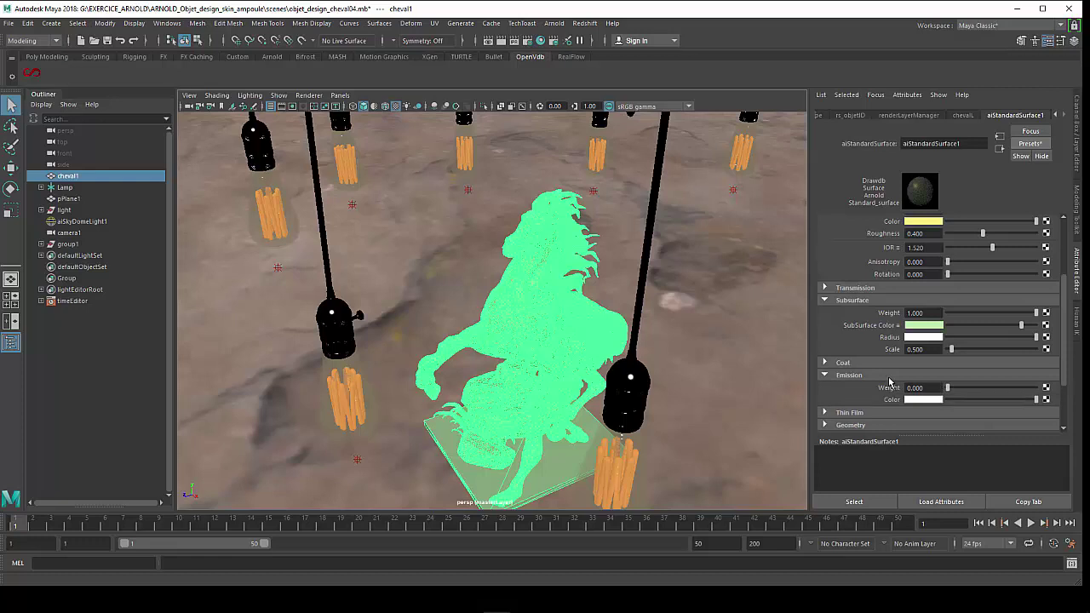
pyautogui.click(890, 380)
pyautogui.click(849, 302)
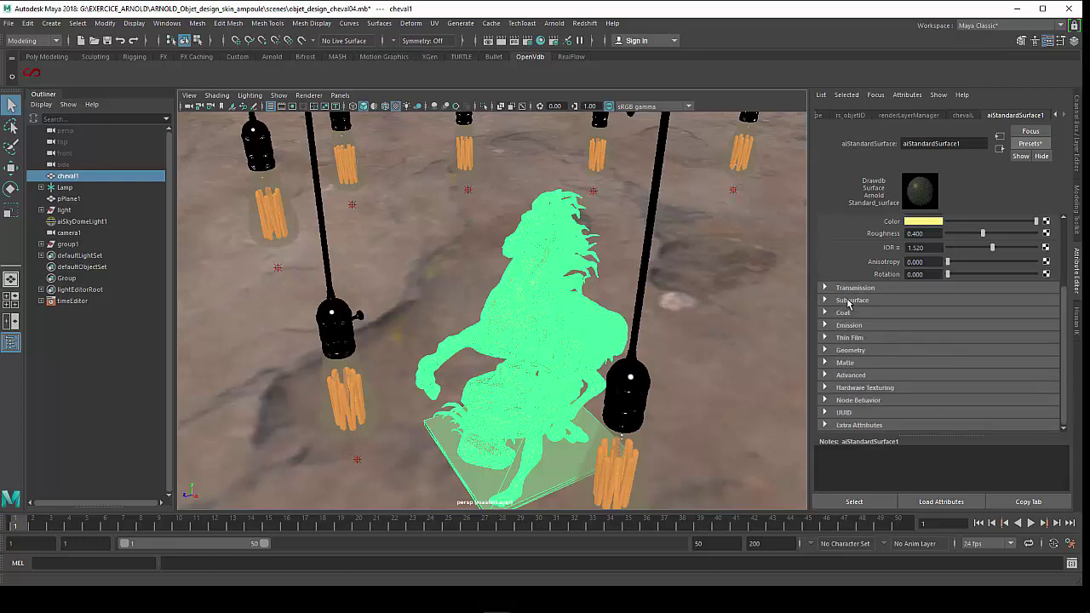
pyautogui.click(849, 302)
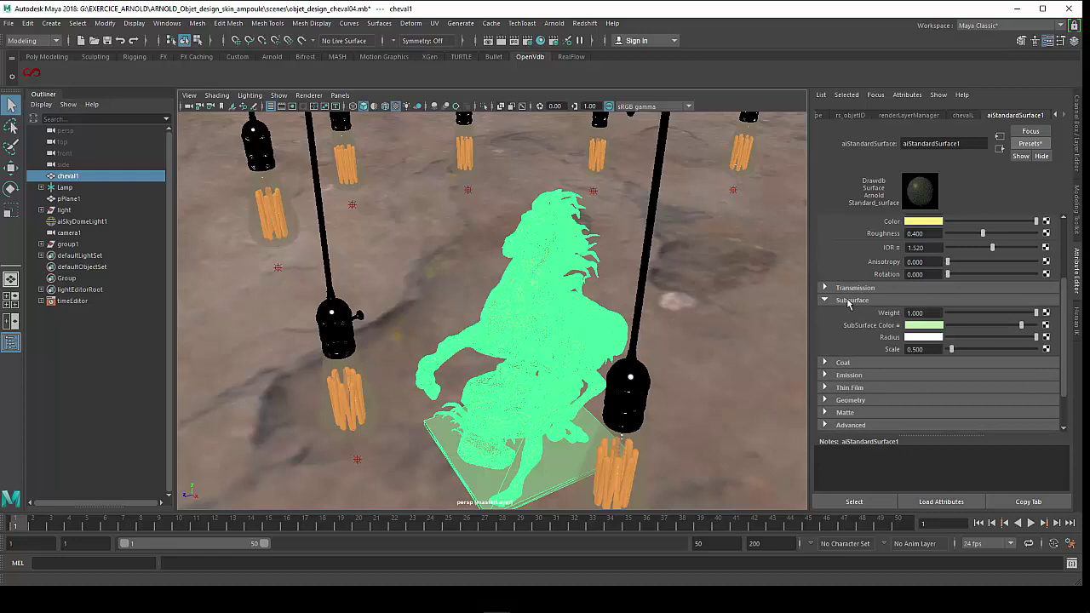
pyautogui.click(849, 302)
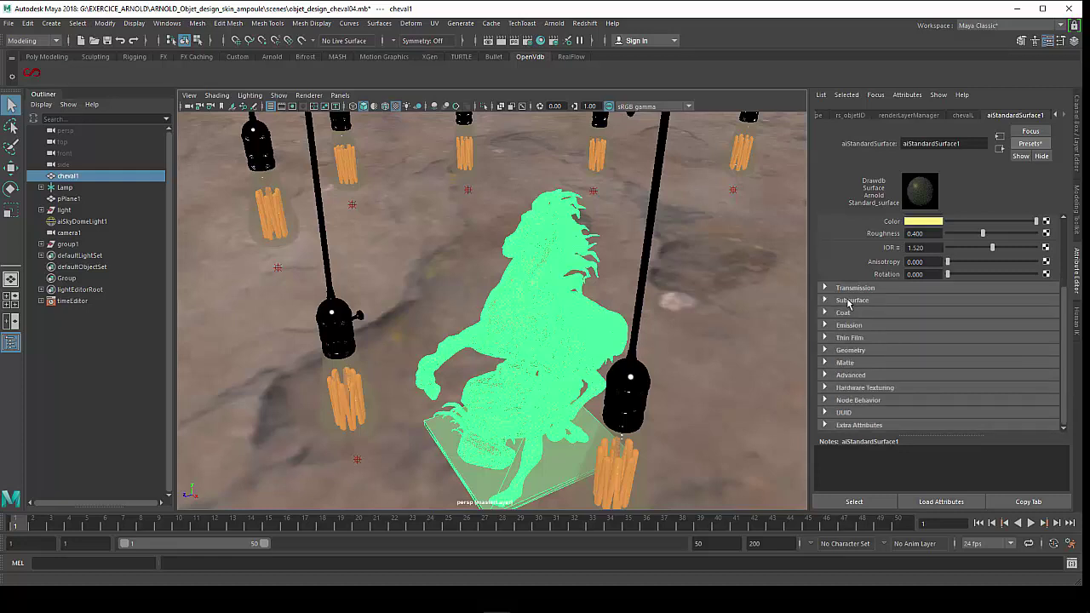
# Select a glass bulb and expand its Mat_ampoule Transmission settings
pyautogui.click(355, 367)
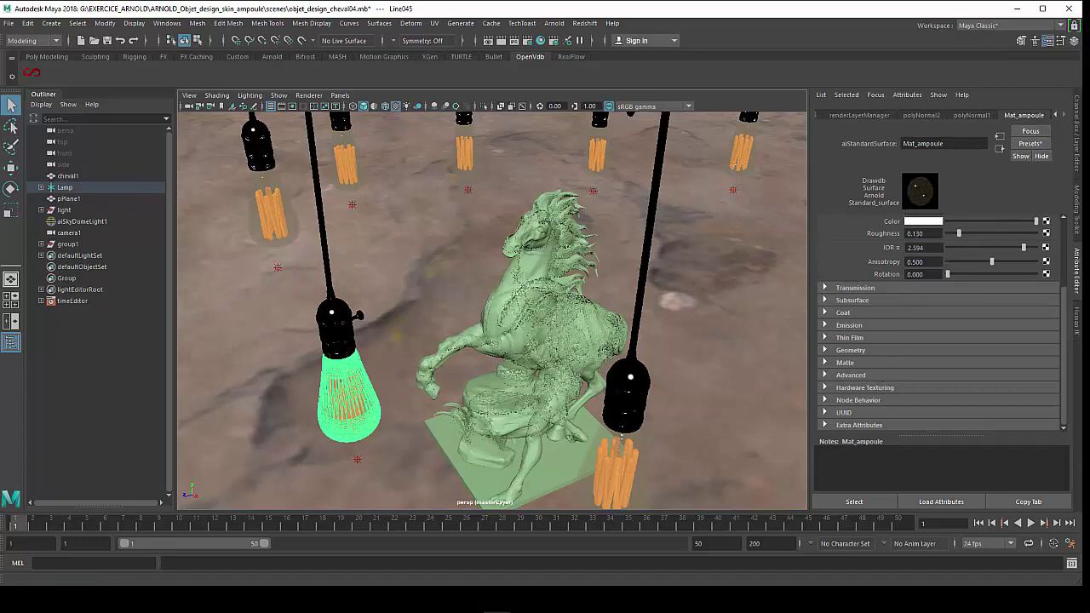
pyautogui.click(855, 288)
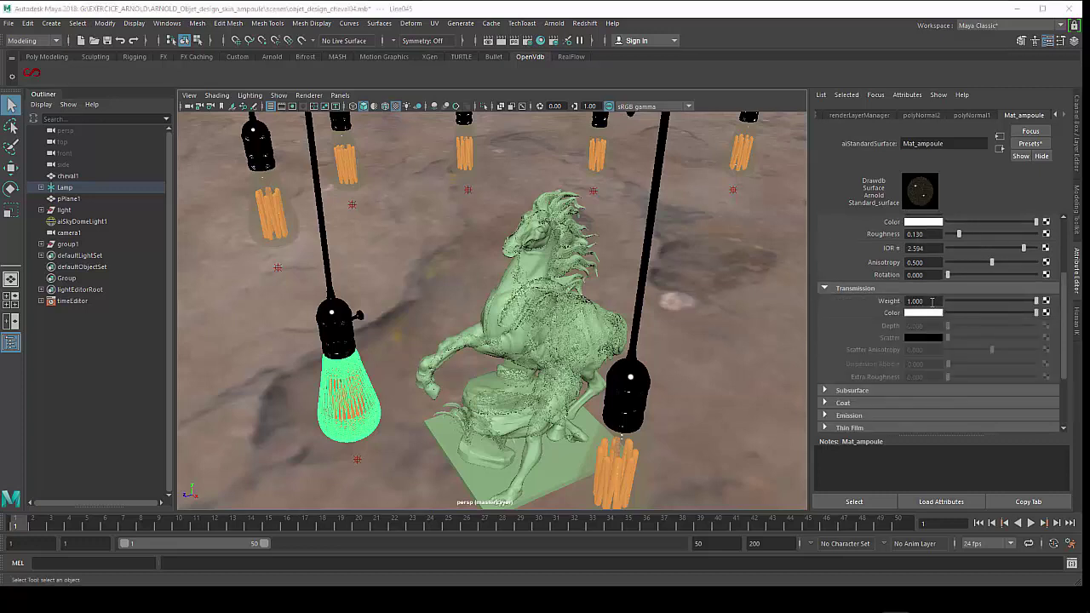
pyautogui.scroll(2, 890, 332)
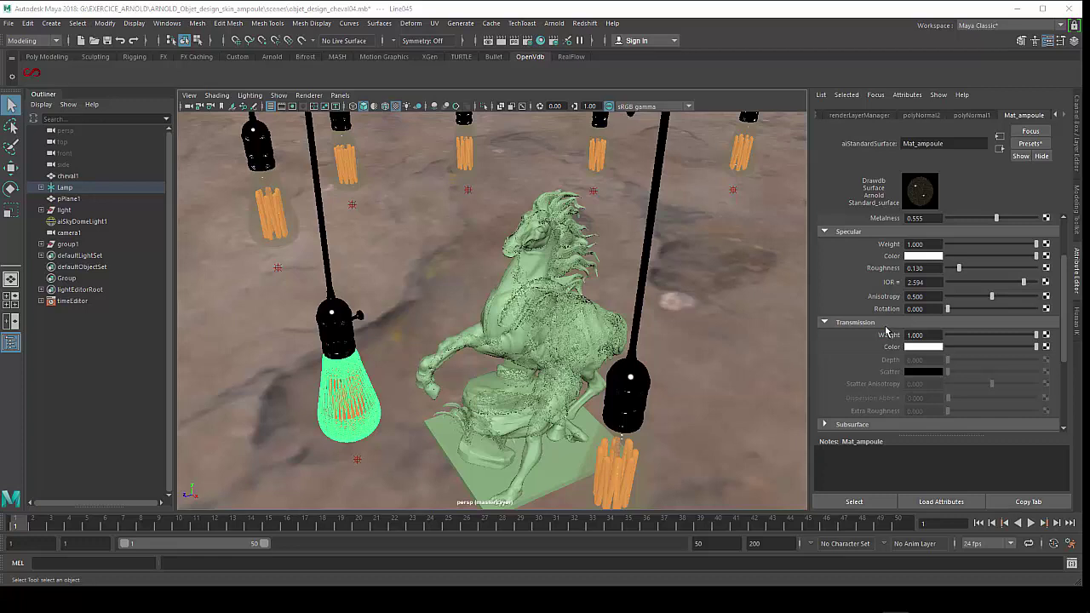
pyautogui.scroll(-3, 886, 330)
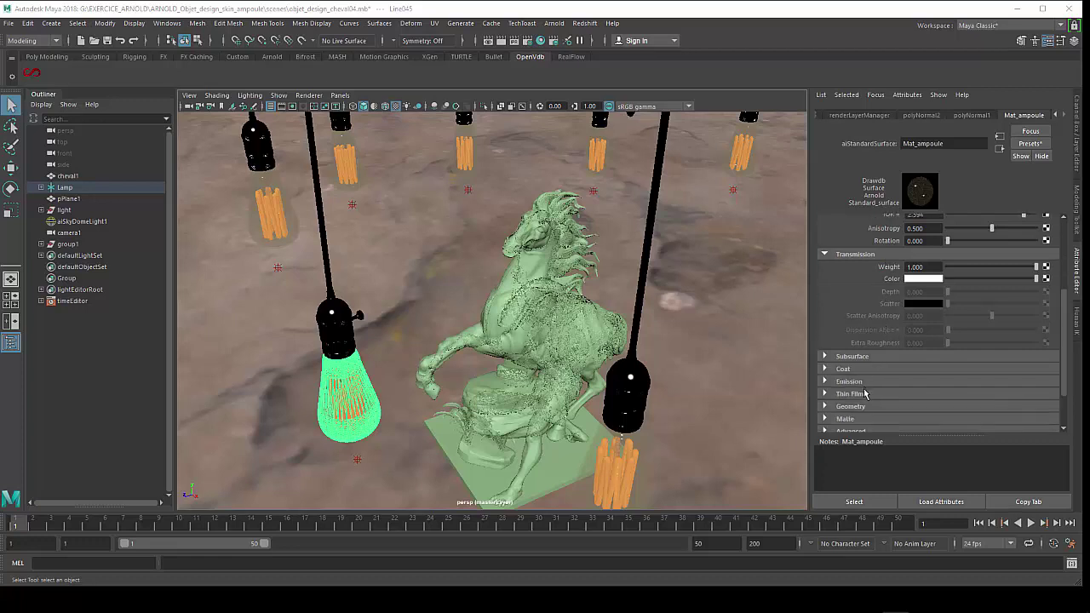
# Select the bulb socket to show Mat_douille with metalness 1.000 and specular roughness 0.250
pyautogui.scroll(3, 869, 389)
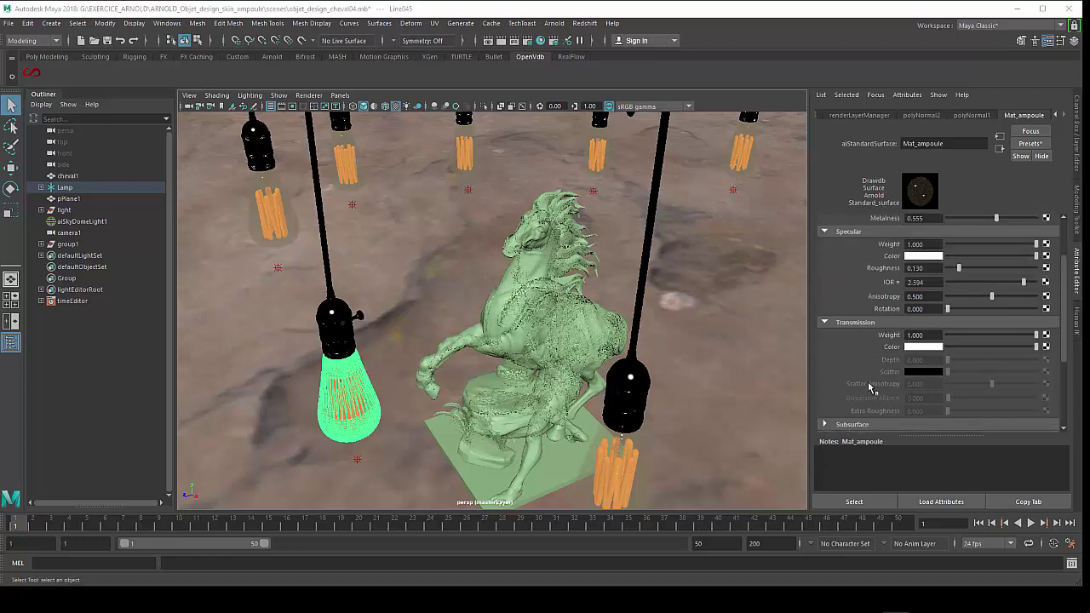
pyautogui.scroll(2, 871, 387)
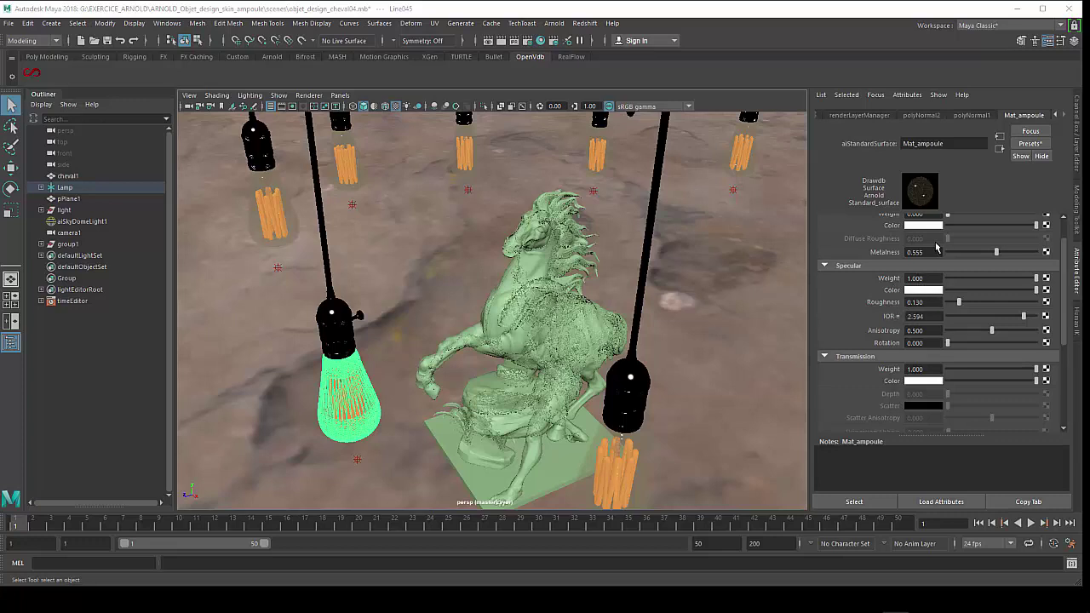
pyautogui.scroll(2, 934, 284)
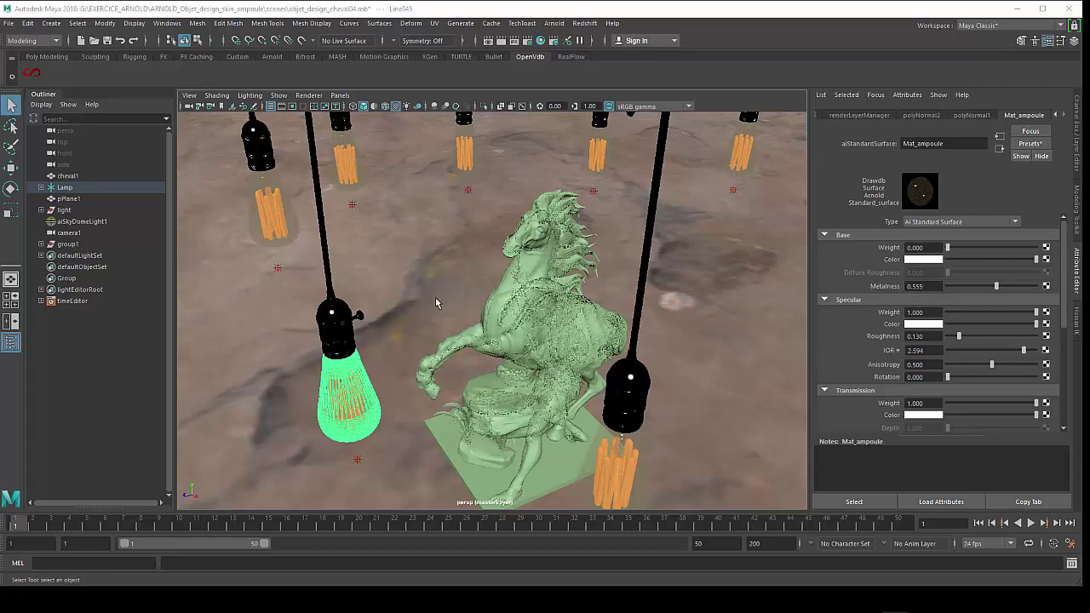
pyautogui.scroll(-3, 435, 299)
pyautogui.scroll(-2, 441, 325)
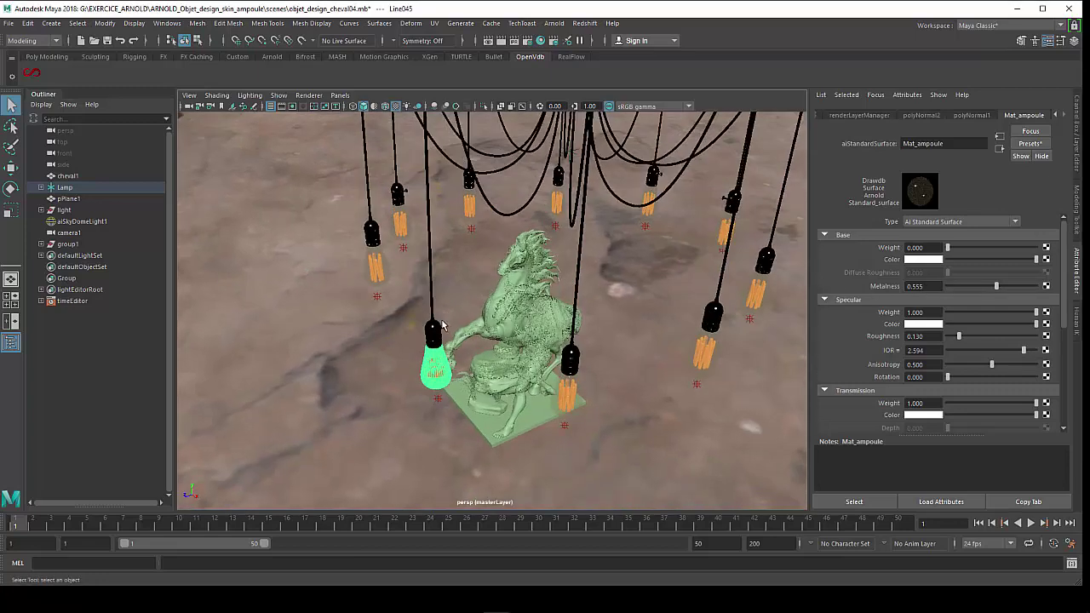
pyautogui.click(435, 331)
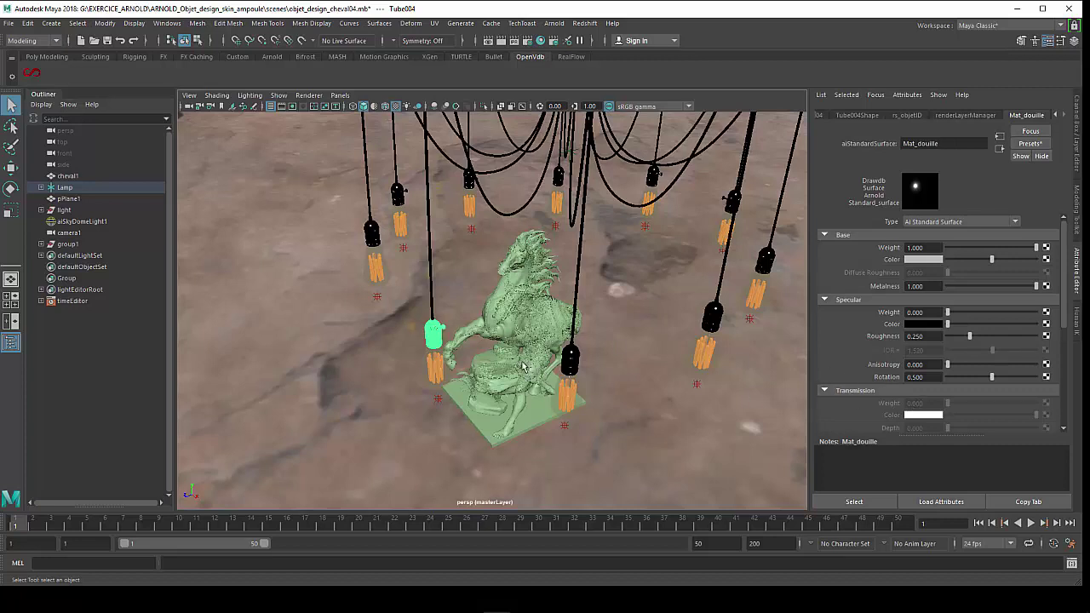
# Select the ground plane pPlane1 (scale 1703.026) and orbit to view the horse from lower
pyautogui.click(473, 284)
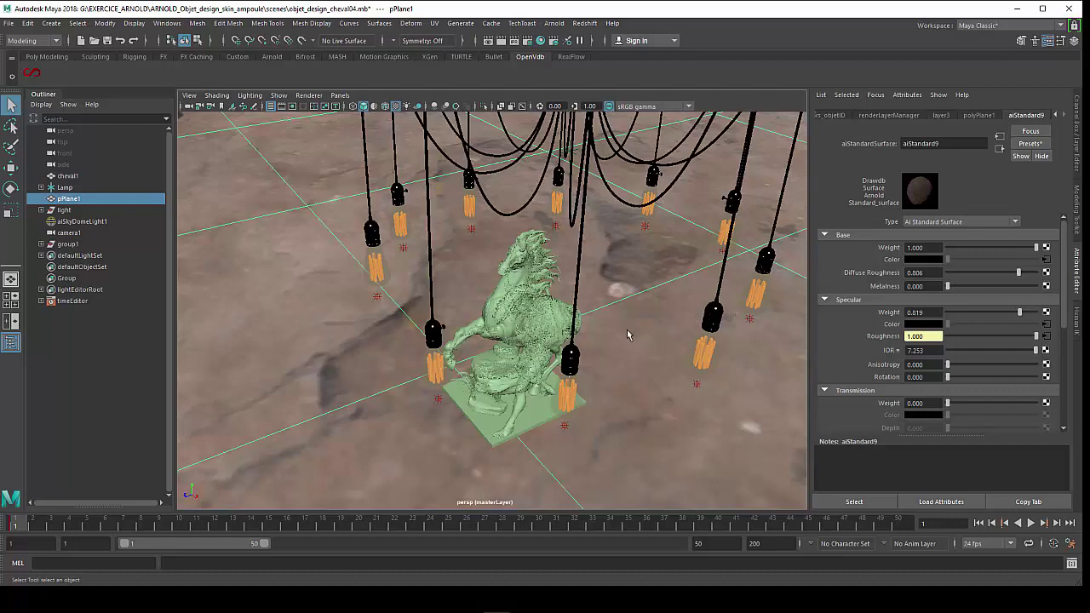
pyautogui.moveTo(624, 337); pyautogui.dragTo(619, 339)
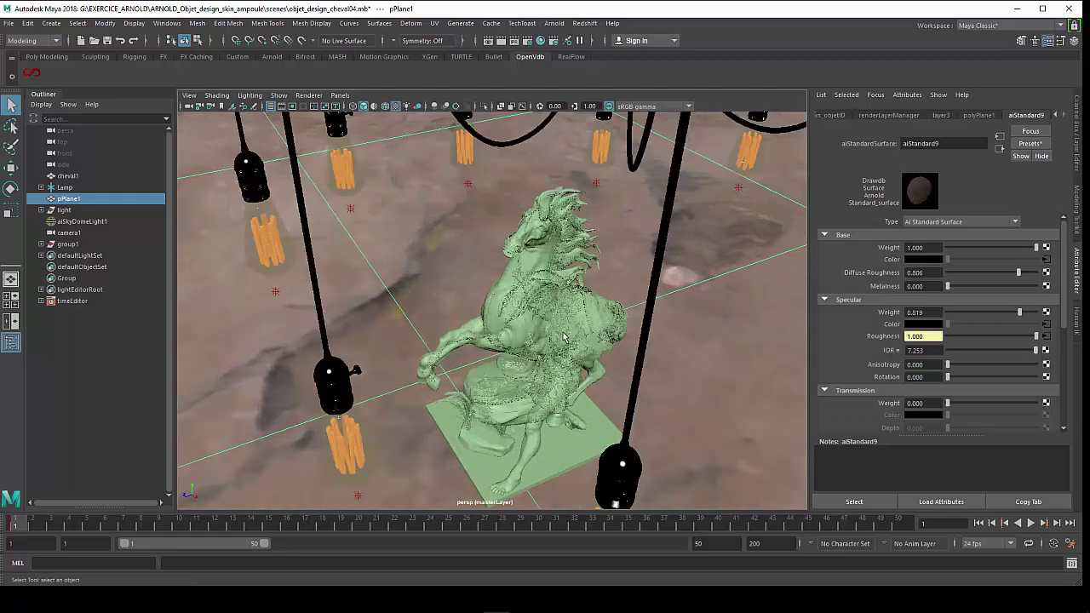
pyautogui.moveTo(619, 339); pyautogui.dragTo(509, 345)
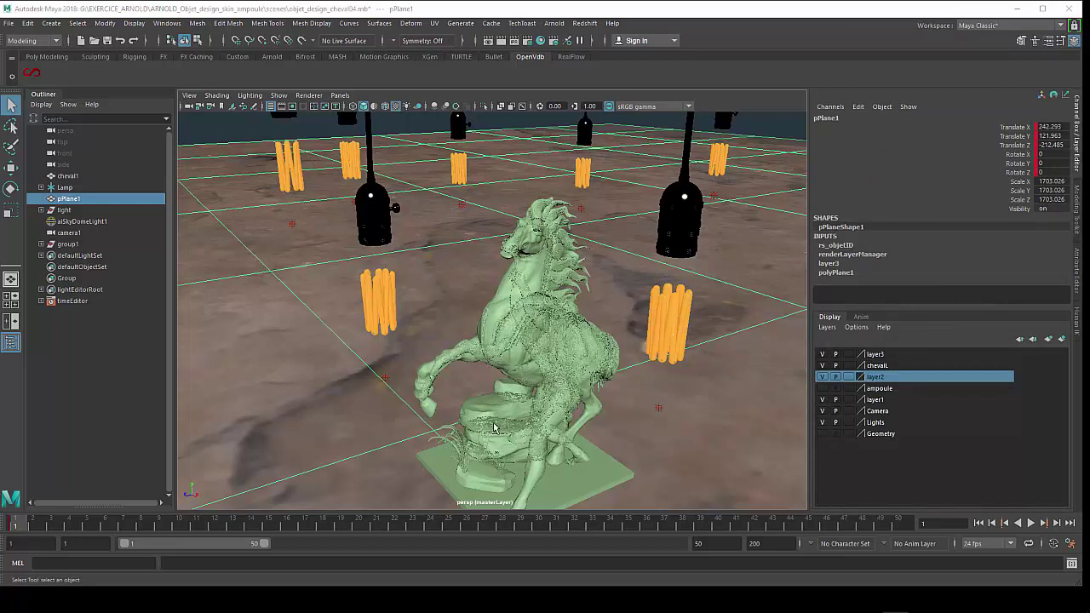
# Select the left lamp filament and inspect its aiStandardSurface Emission settings
pyautogui.click(378, 325)
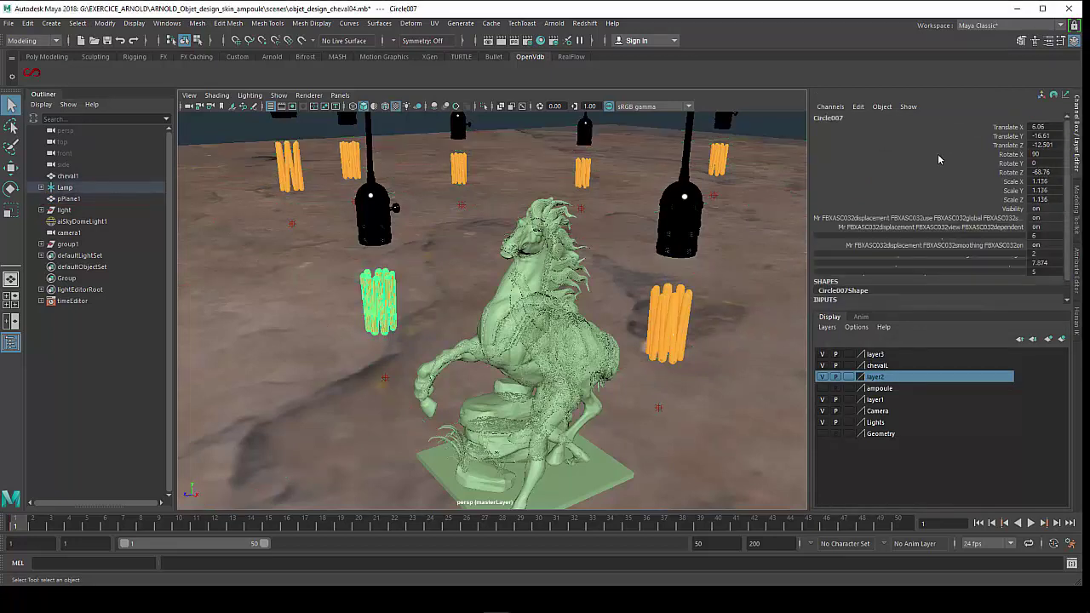
pyautogui.hotkey('ctrl', 'a')
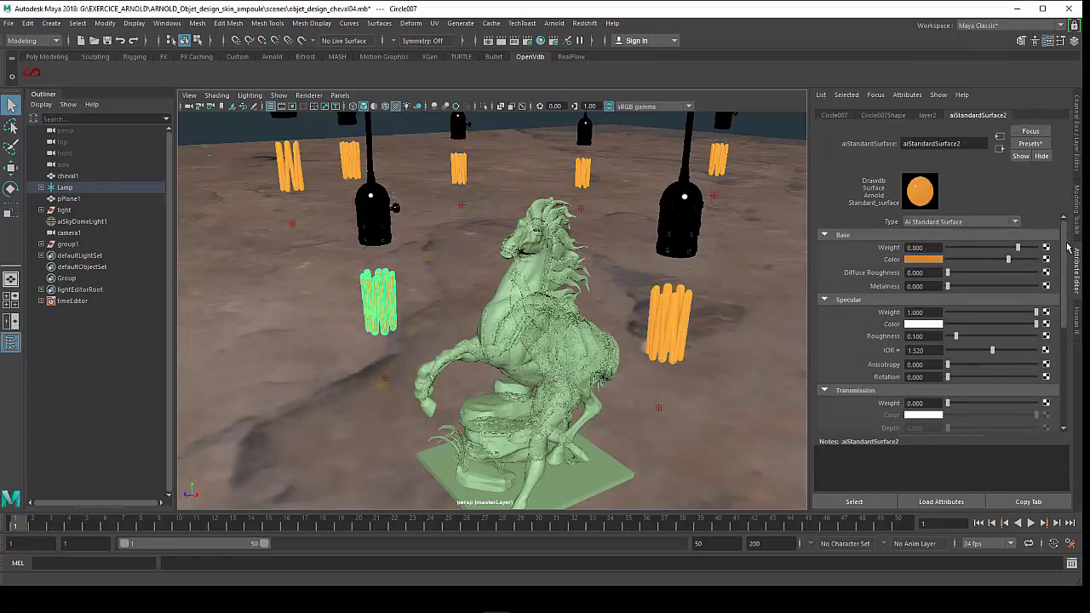
pyautogui.scroll(-5, 1036, 328)
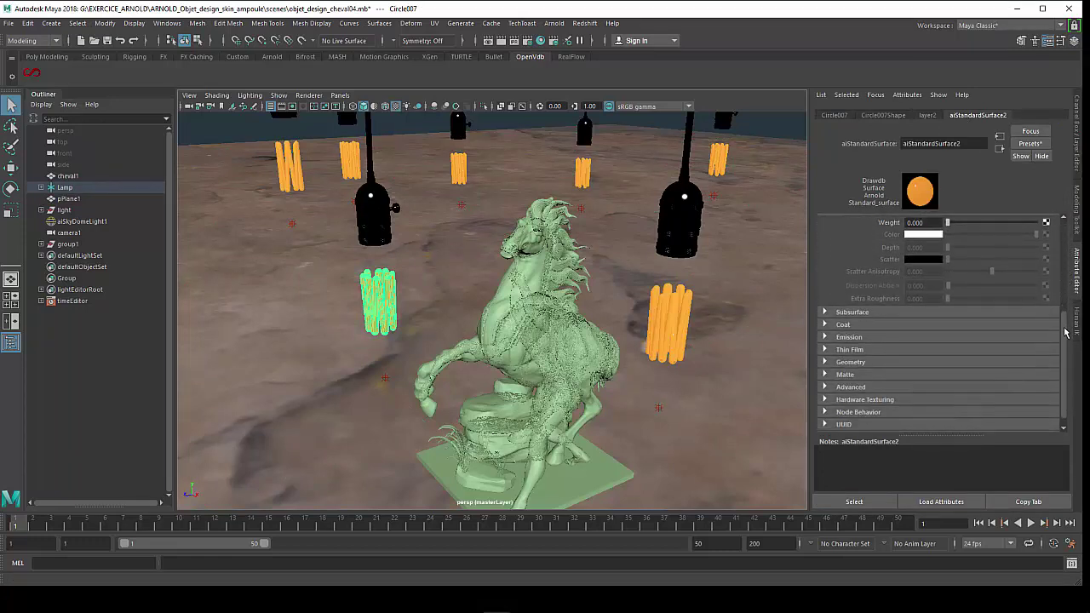
pyautogui.click(924, 336)
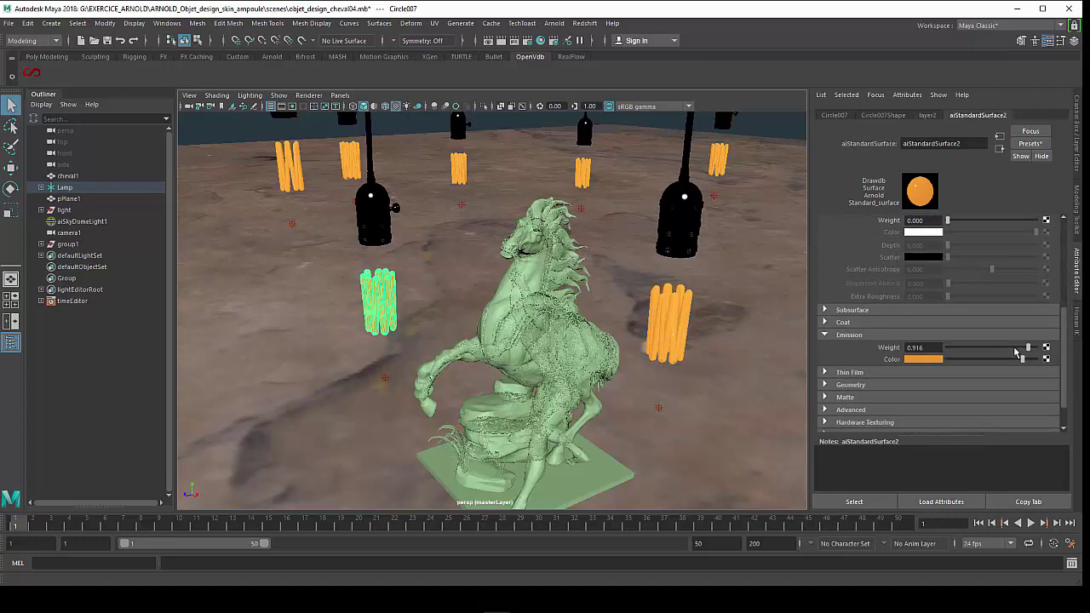
# Make the ampoule layer visible and orbit to see glass bulbs around the filaments
pyautogui.click(1079, 166)
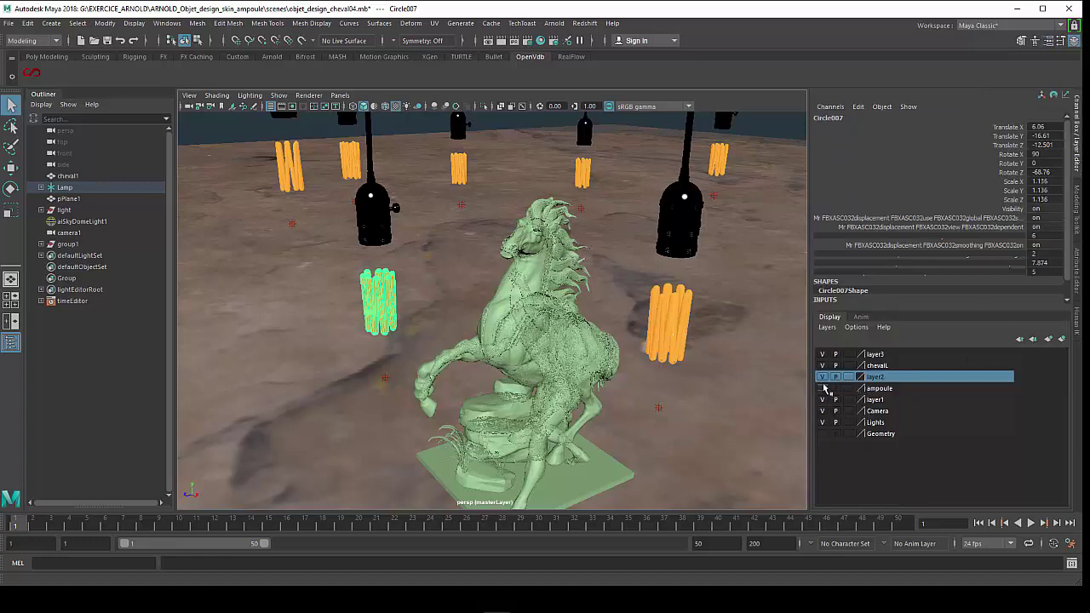
pyautogui.click(823, 389)
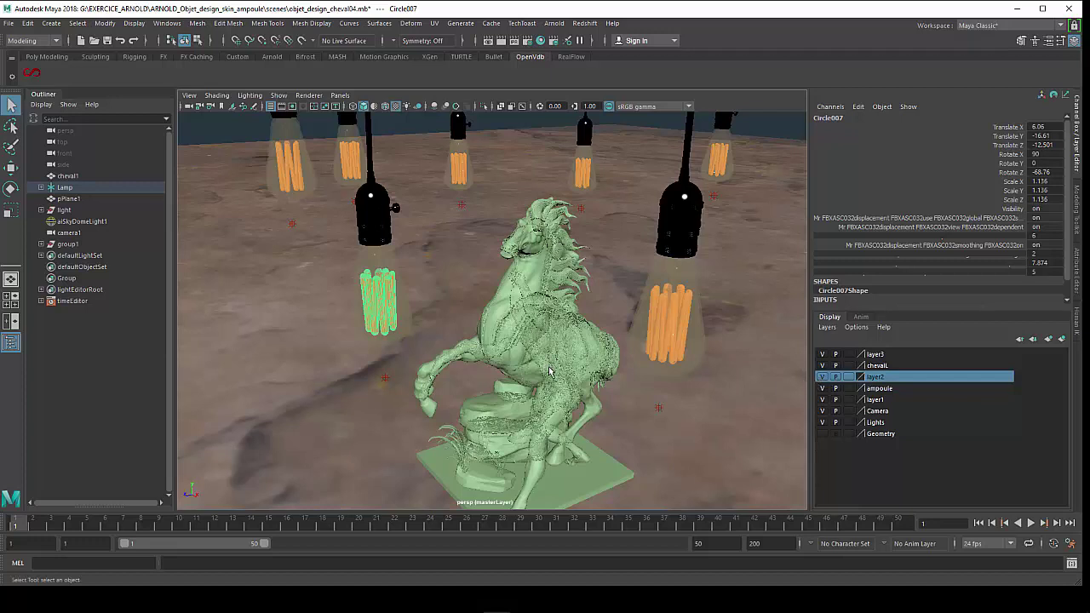
pyautogui.moveTo(603, 298)
pyautogui.keyDown('alt'); pyautogui.mouseDown()
pyautogui.moveTo(572, 312)
pyautogui.moveTo(601, 321)
pyautogui.mouseUp(); pyautogui.keyUp('alt')
pyautogui.scroll(-3, 578, 316)
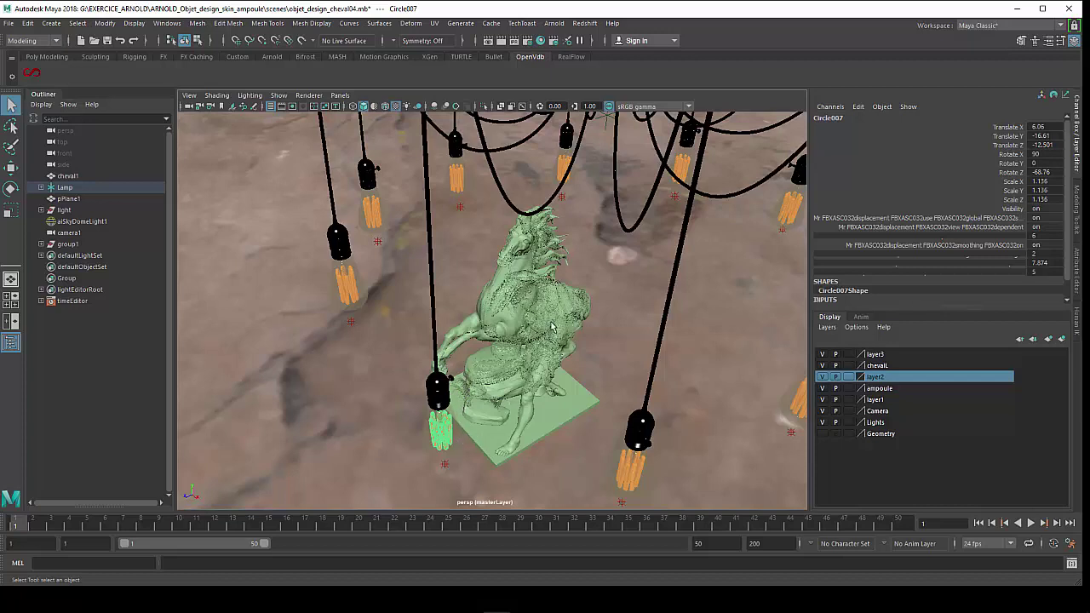
pyautogui.moveTo(547, 359)
pyautogui.mouseDown()
pyautogui.moveTo(516, 345)
pyautogui.moveTo(496, 364)
pyautogui.moveTo(496, 385)
pyautogui.mouseUp()
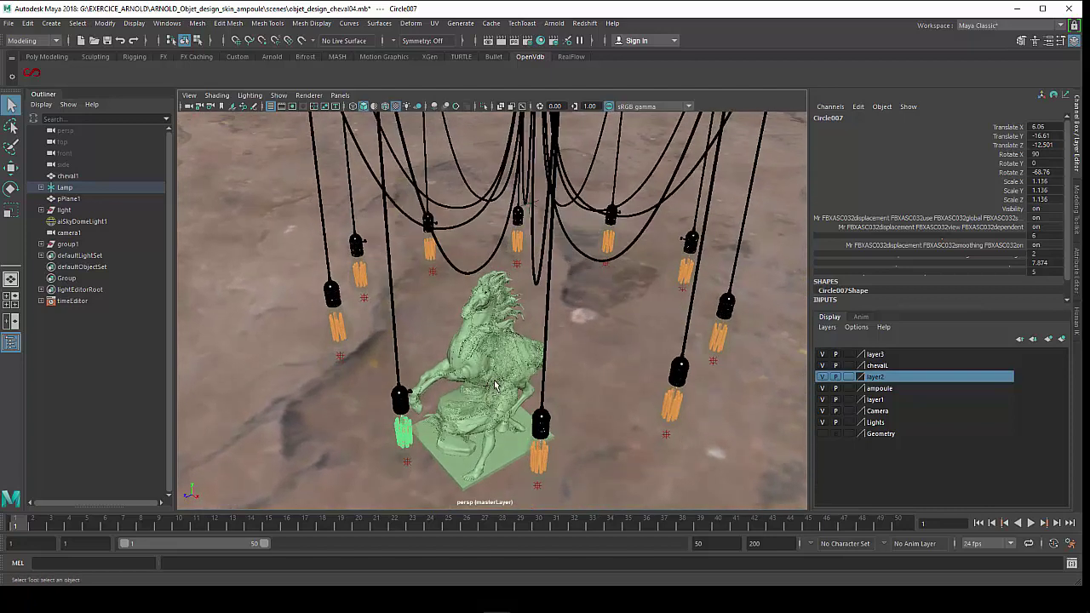
# Open Render Settings on the Arnold Renderer tab and expand Ray Depth
pyautogui.click(528, 40)
pyautogui.moveTo(749, 90)
pyautogui.mouseDown()
pyautogui.moveTo(606, 89)
pyautogui.moveTo(578, 124)
pyautogui.mouseUp()
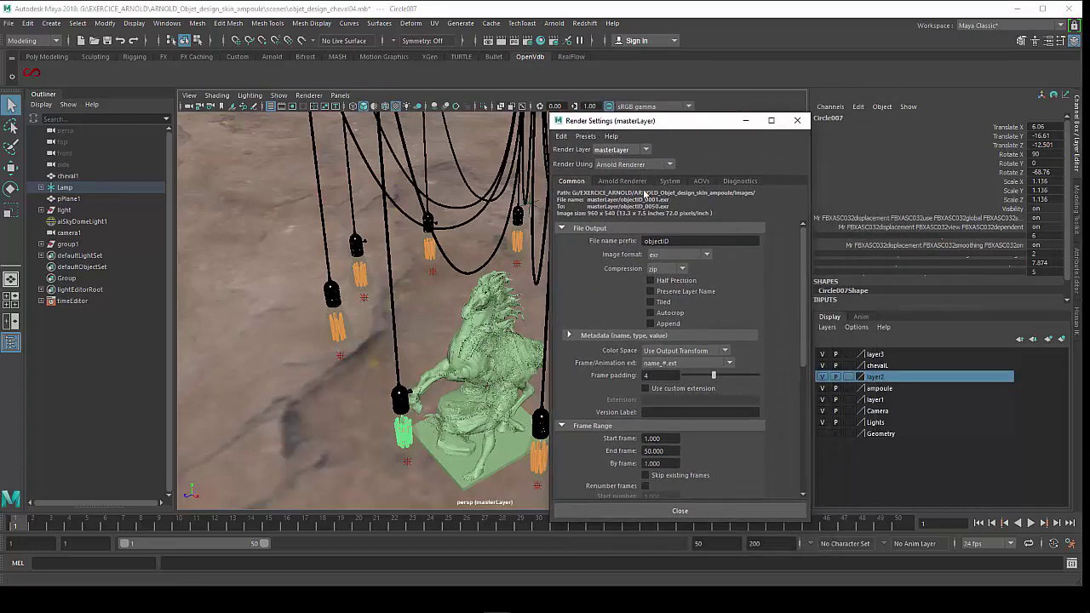
pyautogui.click(634, 183)
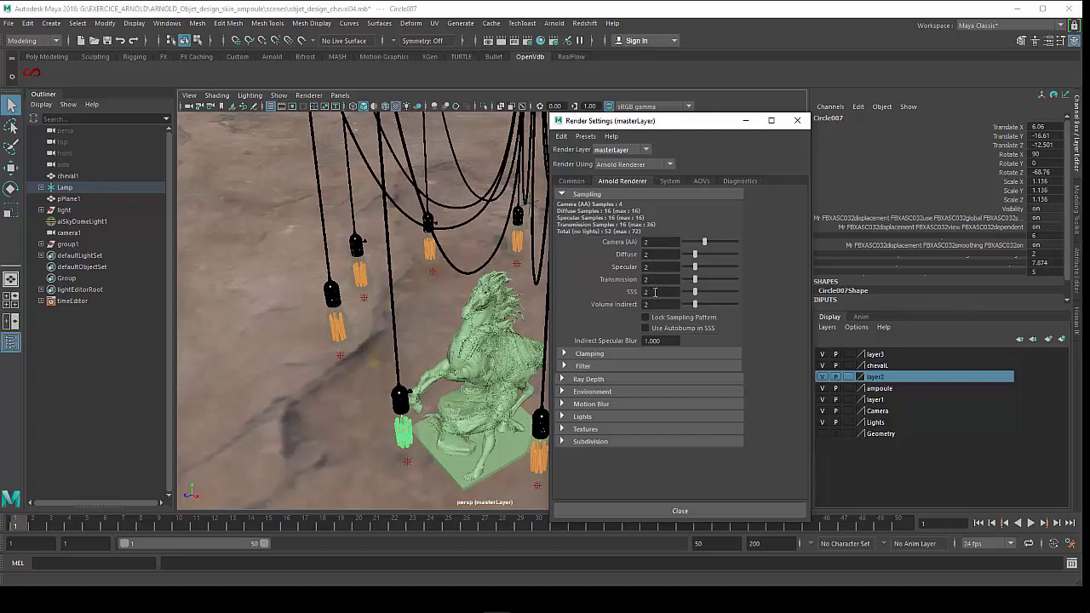
pyautogui.click(657, 242)
pyautogui.click(608, 384)
pyautogui.scroll(-1, 608, 384)
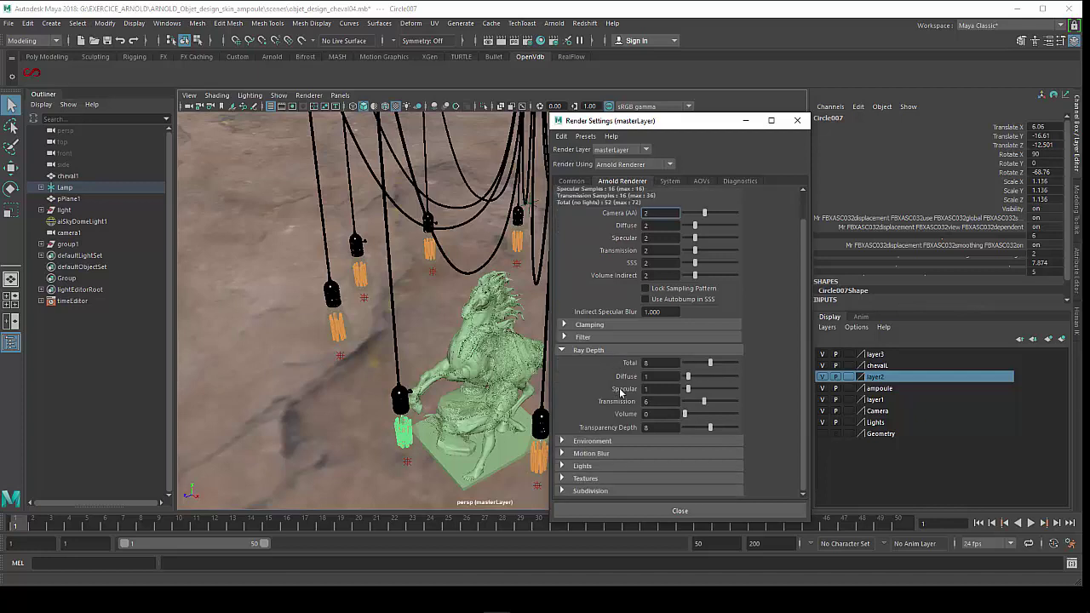
# Set Arnold Ray Depth to Total 11, Diffuse 2 and Specular 3
pyautogui.click(657, 402)
pyautogui.doubleClick(656, 390)
pyautogui.doubleClick(656, 377)
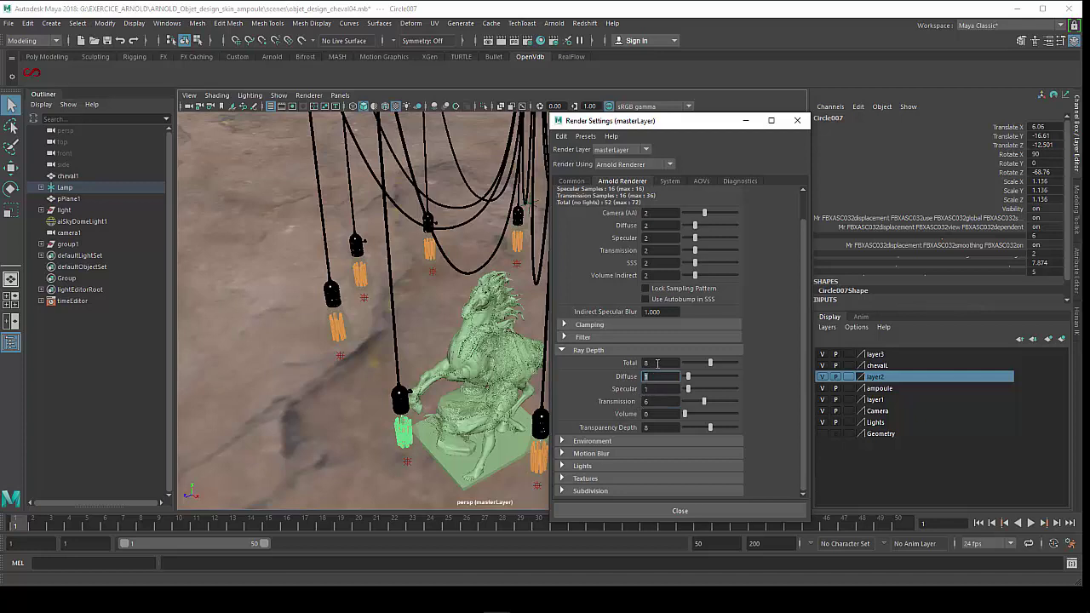
pyautogui.doubleClick(657, 364)
pyautogui.write('15')
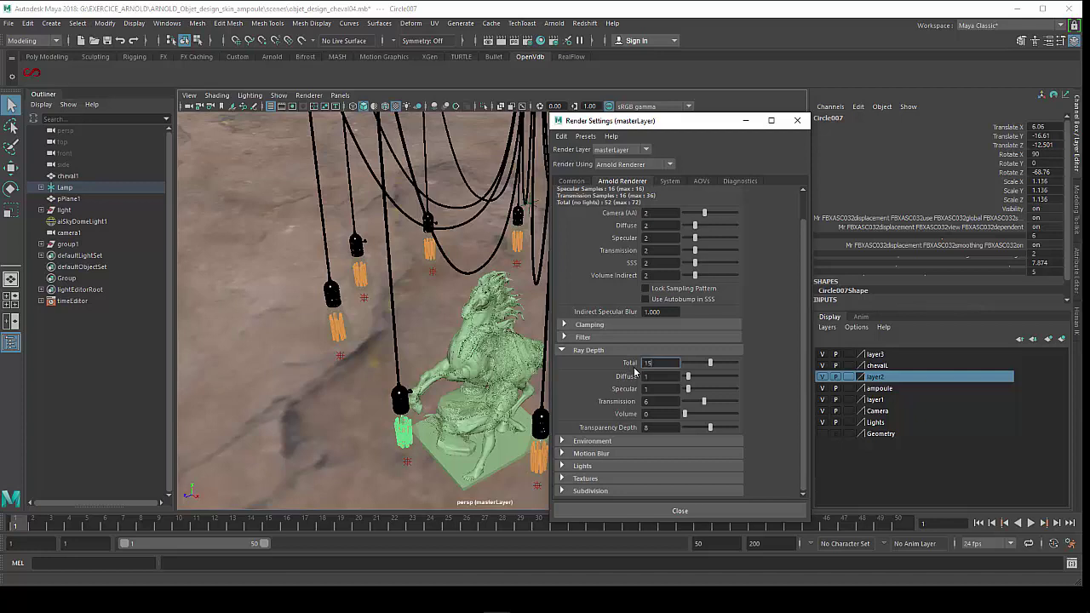
pyautogui.doubleClick(664, 378)
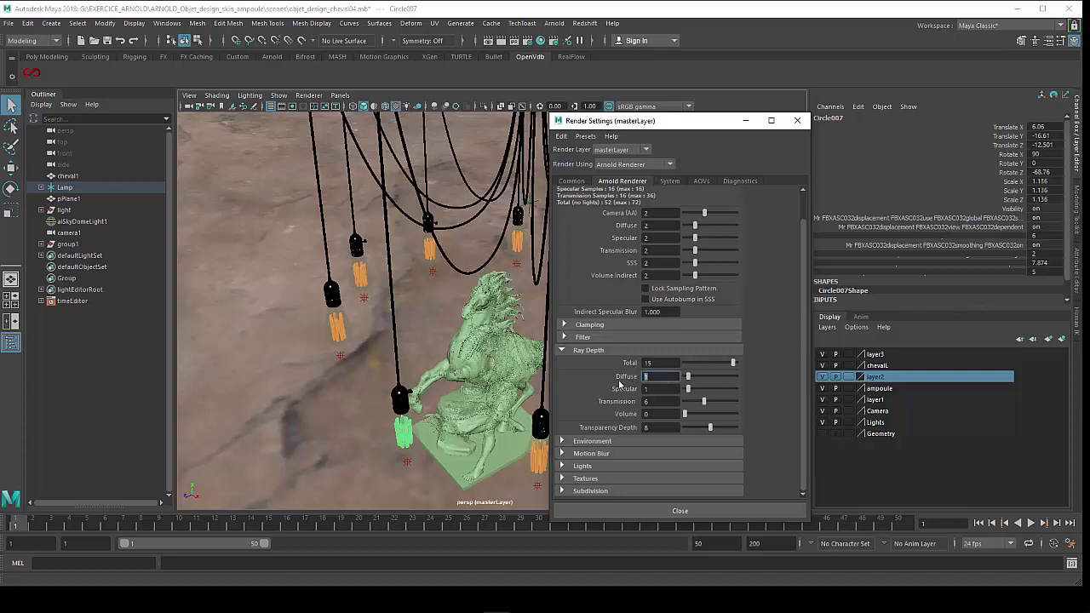
pyautogui.write('2')
pyautogui.doubleClick(651, 390)
pyautogui.write('3')
pyautogui.doubleClick(653, 400)
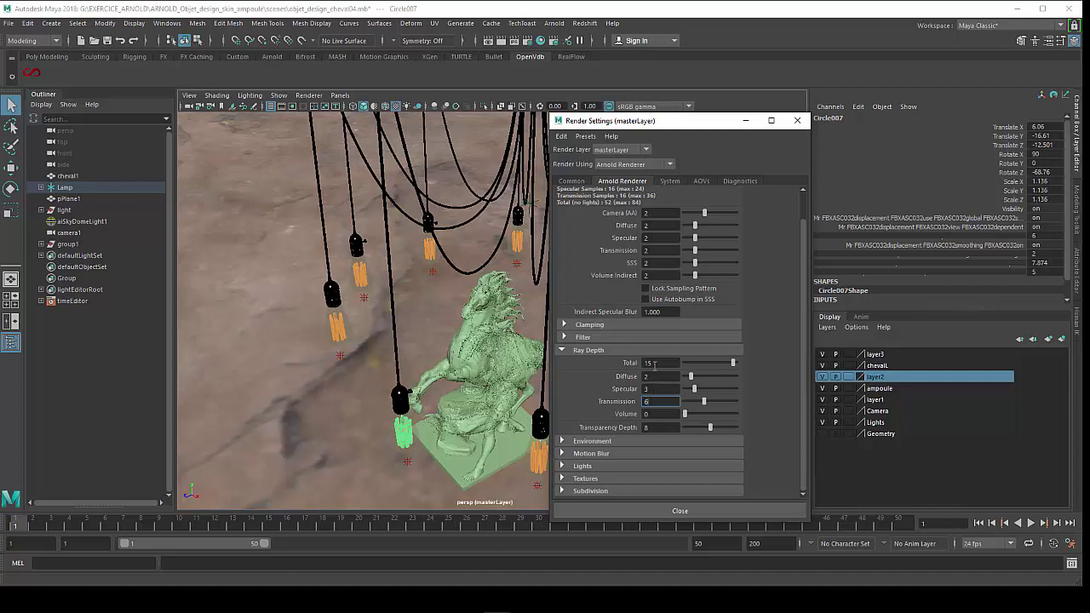
pyautogui.click(654, 363)
pyautogui.write('11')
pyautogui.press('Return')
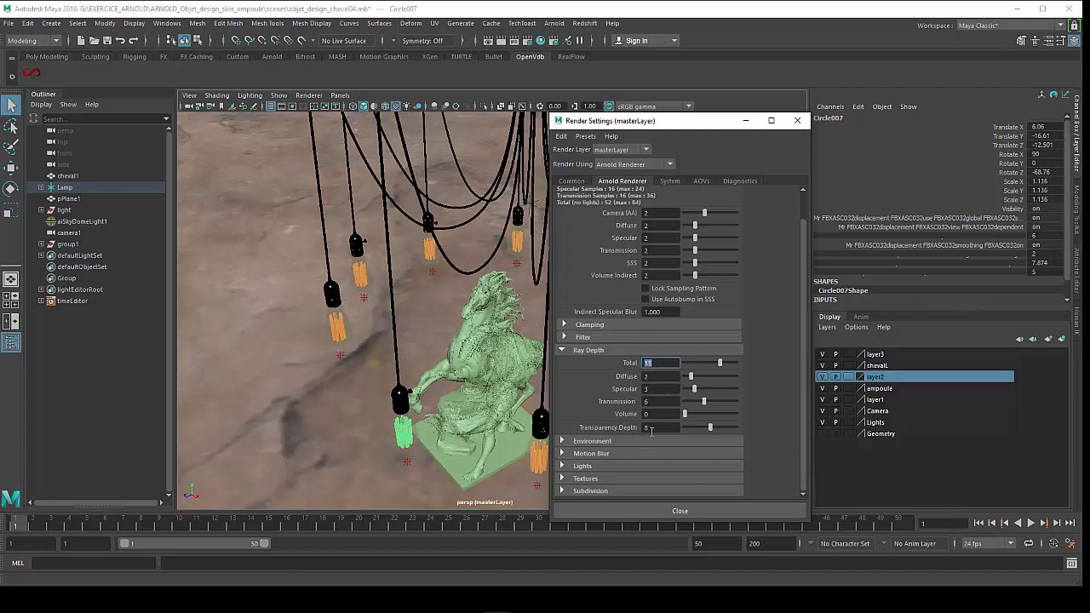
# Select the left glass bulb and browse its node attribute tabs
pyautogui.click(417, 428)
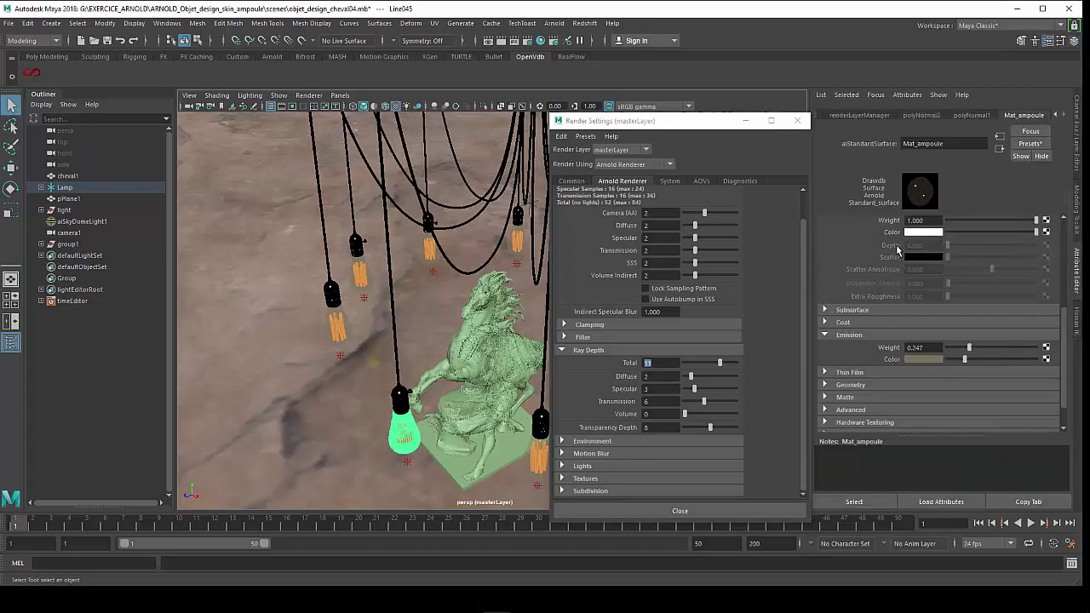
pyautogui.hotkey('ctrl', 'a')
pyautogui.moveTo(707, 129); pyautogui.dragTo(675, 132)
pyautogui.click(848, 116)
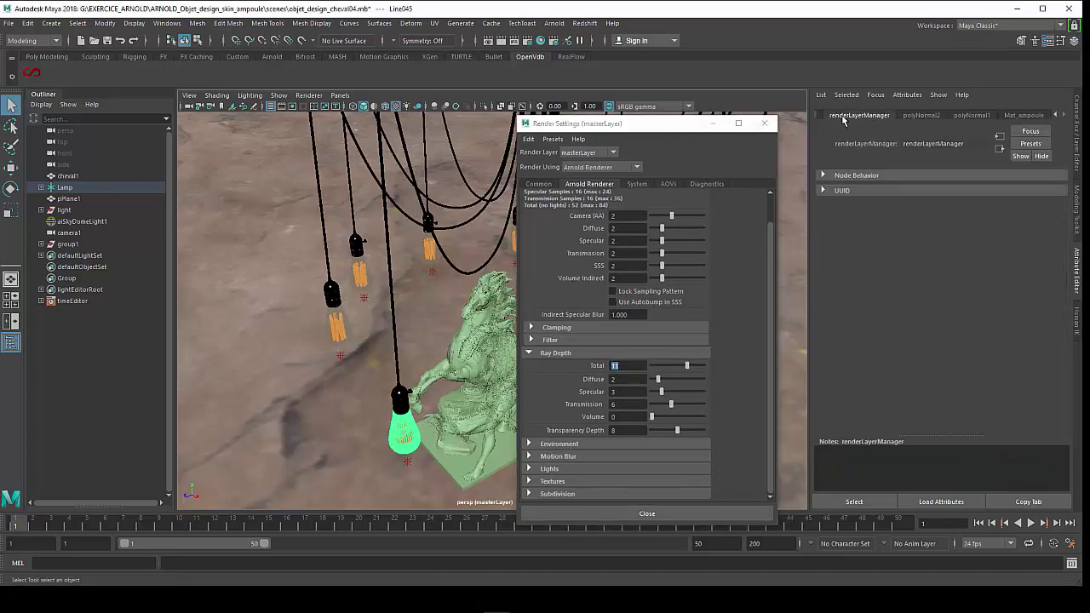
pyautogui.click(932, 118)
pyautogui.click(963, 117)
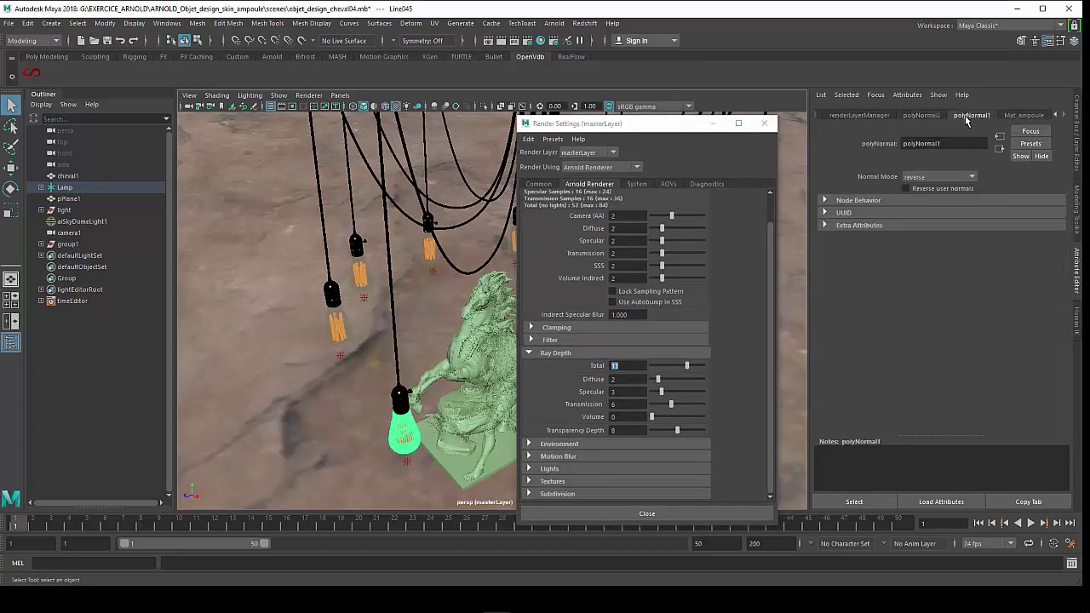
# Show the bulb's polySurfaceShape1 mesh attributes and expand its Arnold section
pyautogui.click(1057, 116)
pyautogui.click(1057, 116)
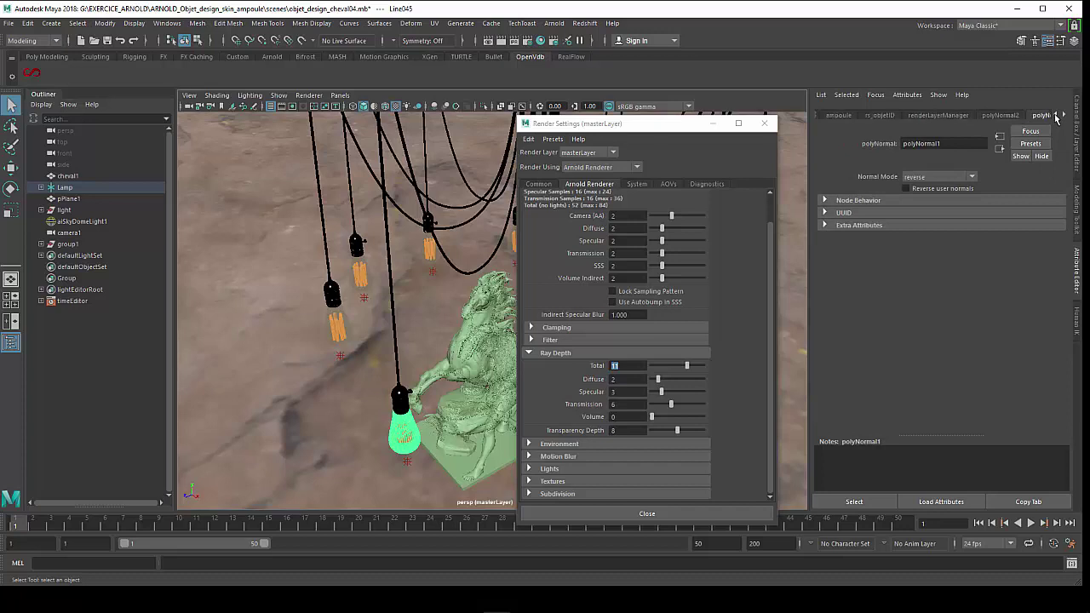
pyautogui.click(1056, 116)
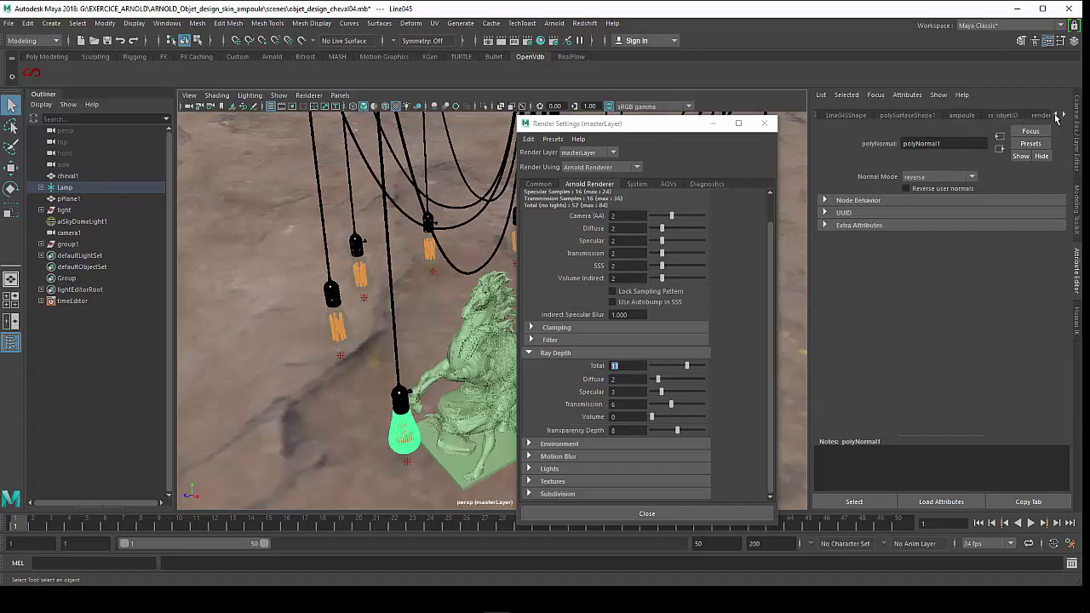
pyautogui.click(911, 118)
pyautogui.click(859, 303)
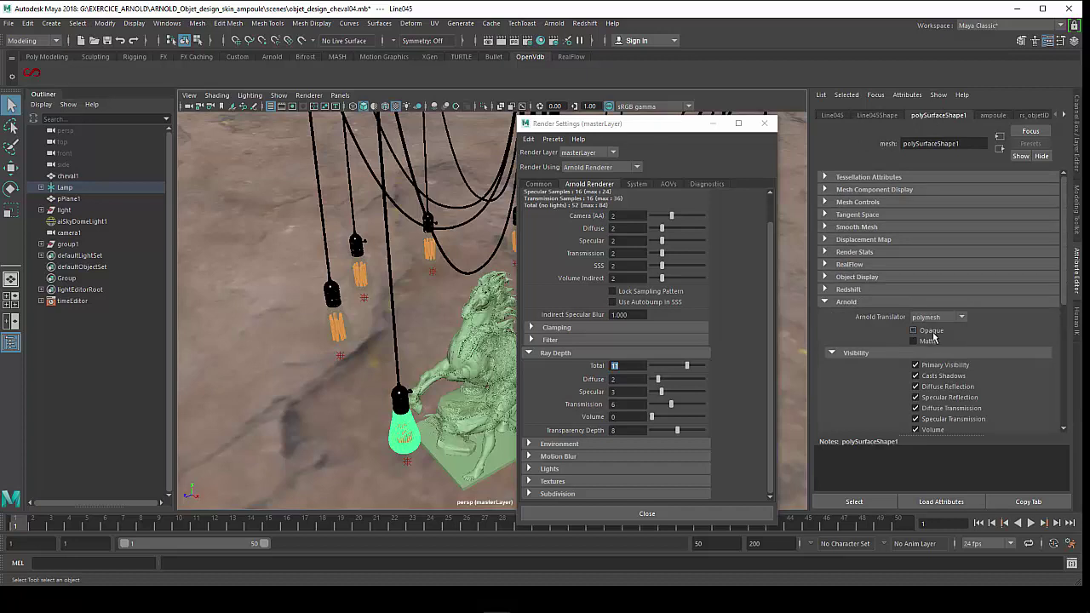
# Uncheck Opaque on the bulb mesh's Arnold settings, then close Render Settings
pyautogui.click(926, 333)
pyautogui.moveTo(647, 124); pyautogui.dragTo(733, 123)
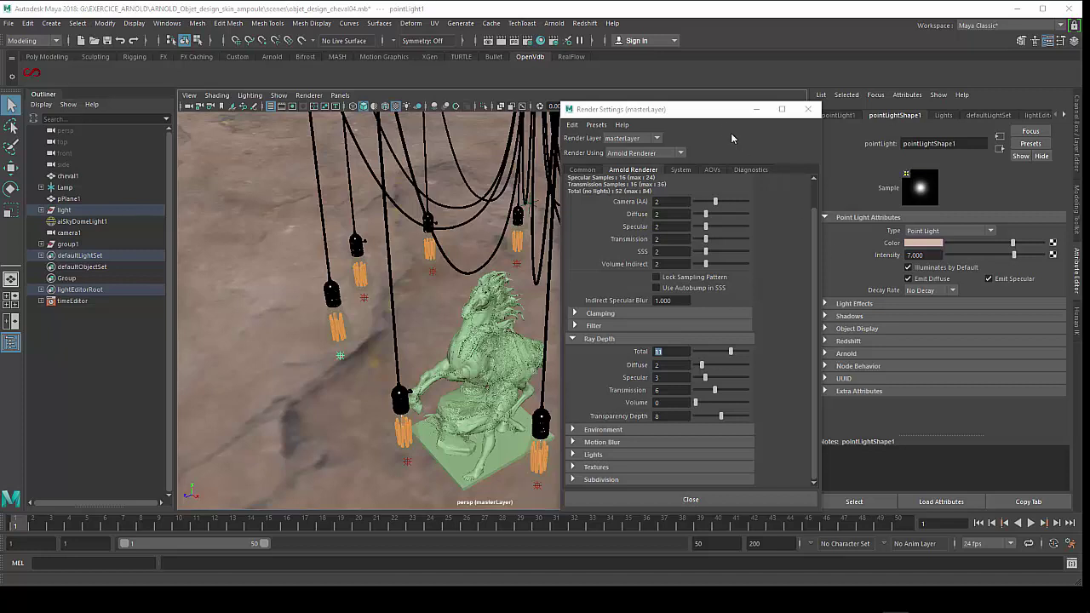
pyautogui.moveTo(716, 118); pyautogui.dragTo(688, 112)
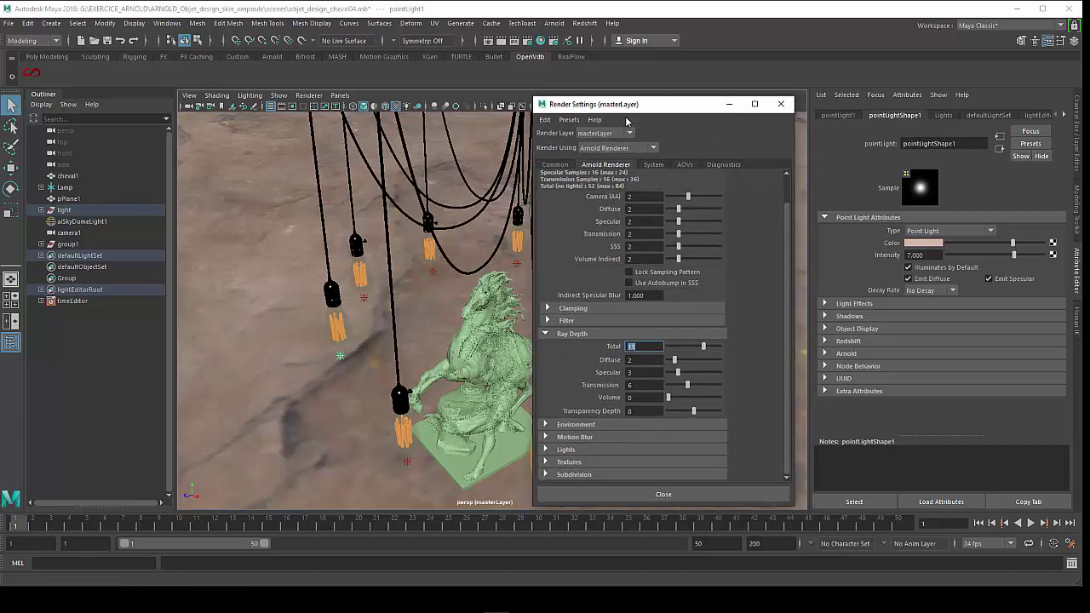
pyautogui.click(781, 104)
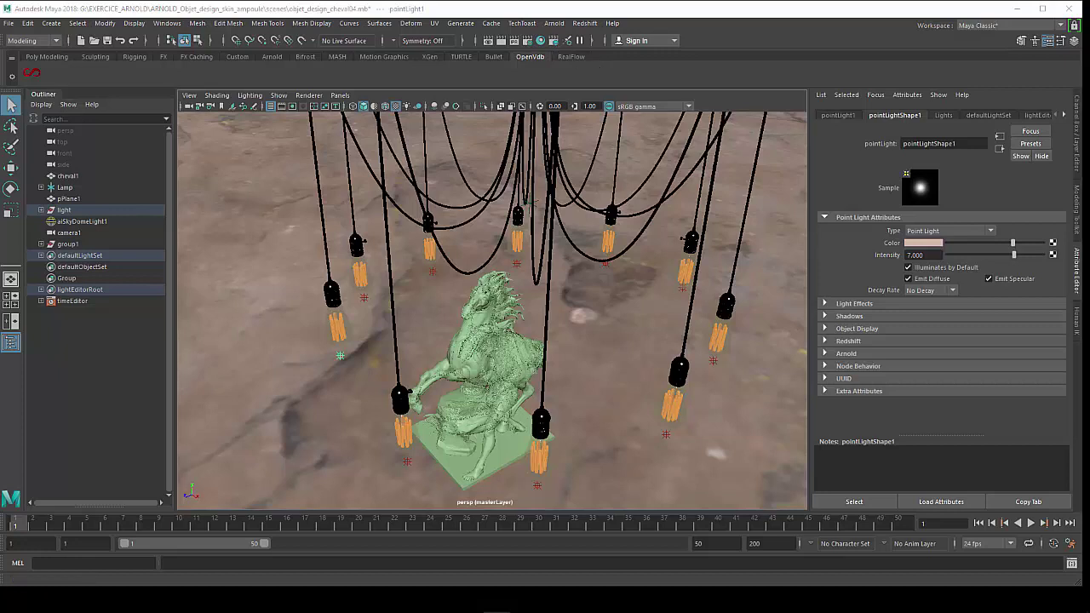
pyautogui.click(540, 40)
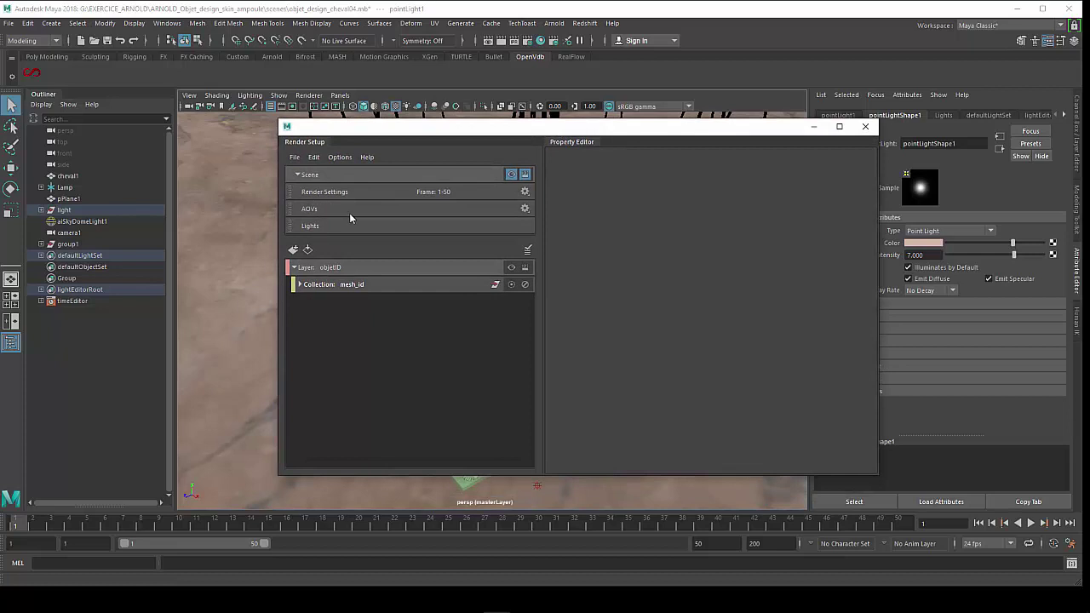
pyautogui.click(527, 40)
pyautogui.moveTo(587, 104); pyautogui.dragTo(515, 88)
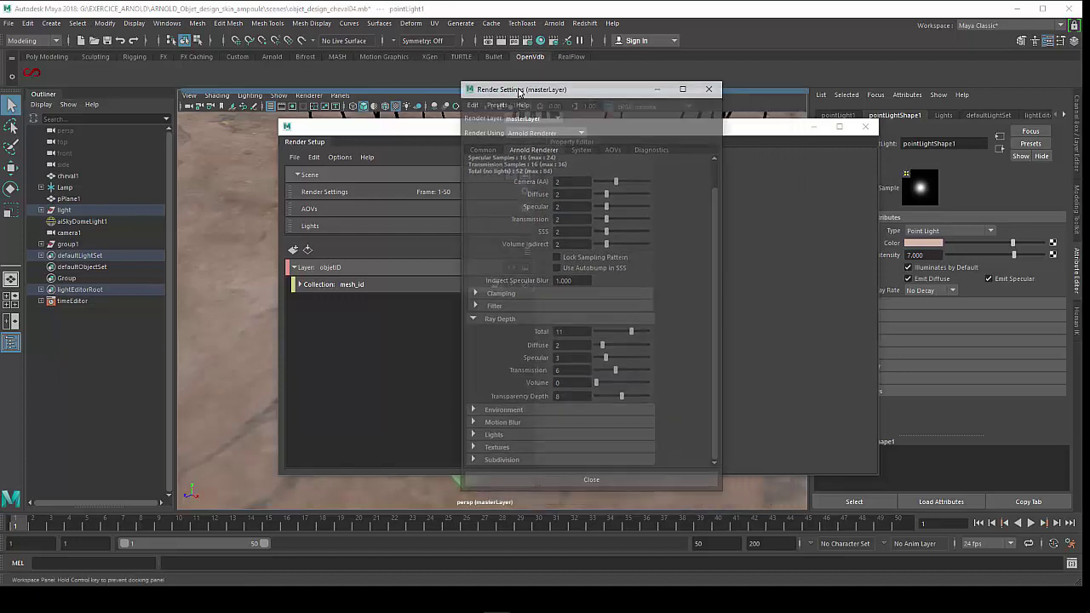
pyautogui.click(610, 149)
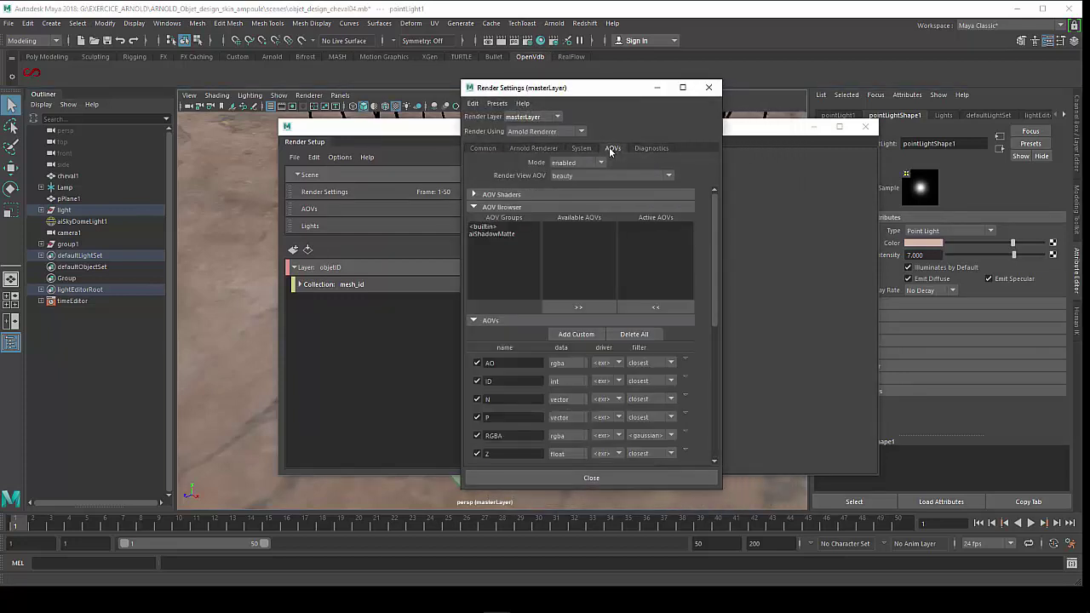
pyautogui.click(490, 228)
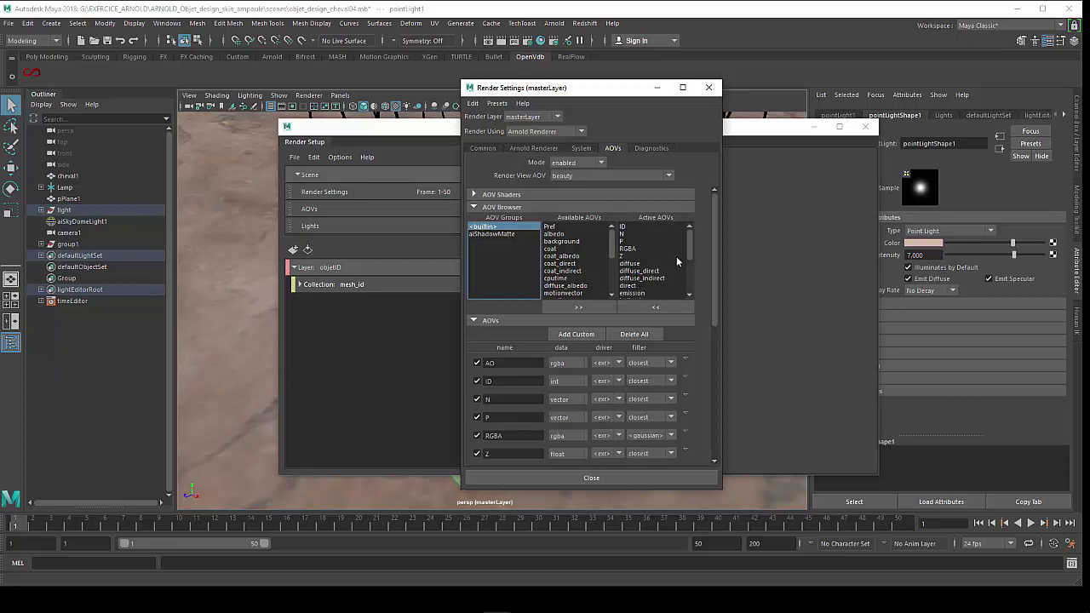
pyautogui.moveTo(689, 249); pyautogui.dragTo(689, 281)
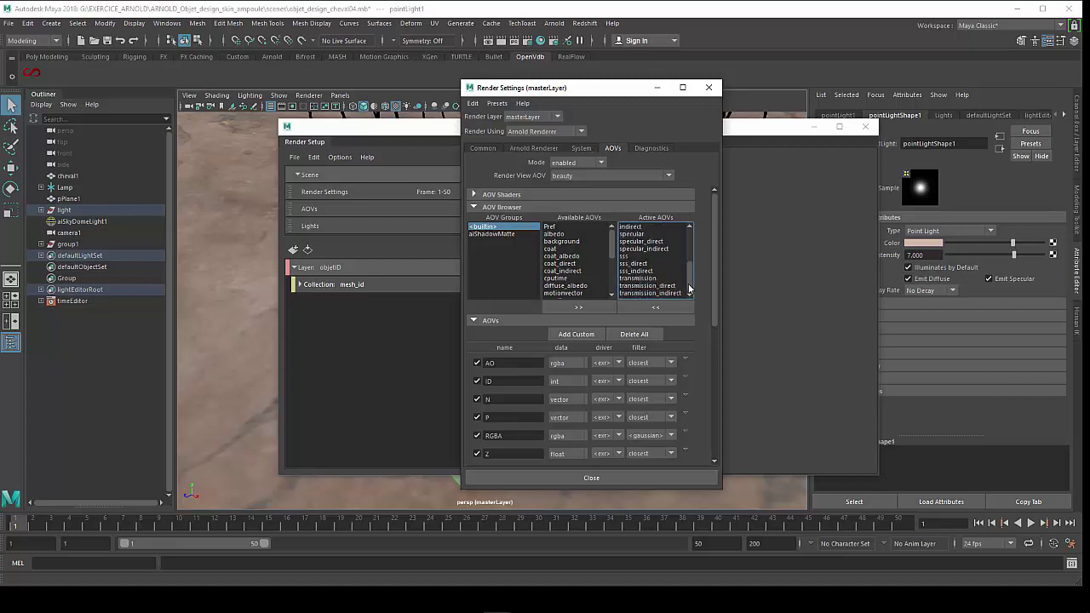
pyautogui.moveTo(689, 290); pyautogui.dragTo(682, 243)
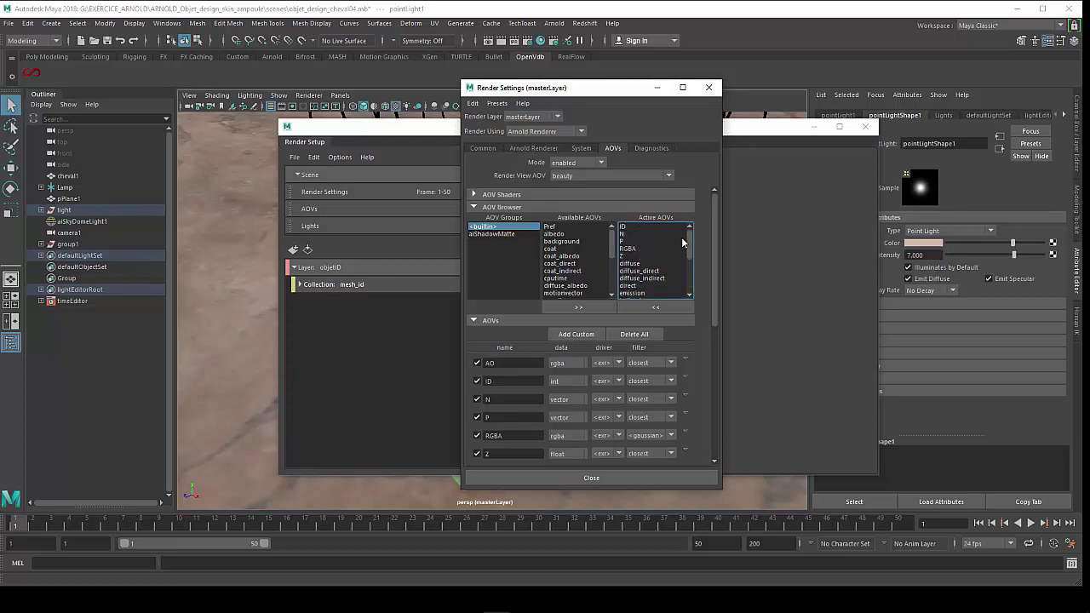
pyautogui.click(639, 228)
pyautogui.click(627, 236)
pyautogui.click(630, 243)
pyautogui.click(631, 235)
pyautogui.click(631, 257)
pyautogui.scroll(-1, 634, 274)
pyautogui.scroll(-1, 636, 275)
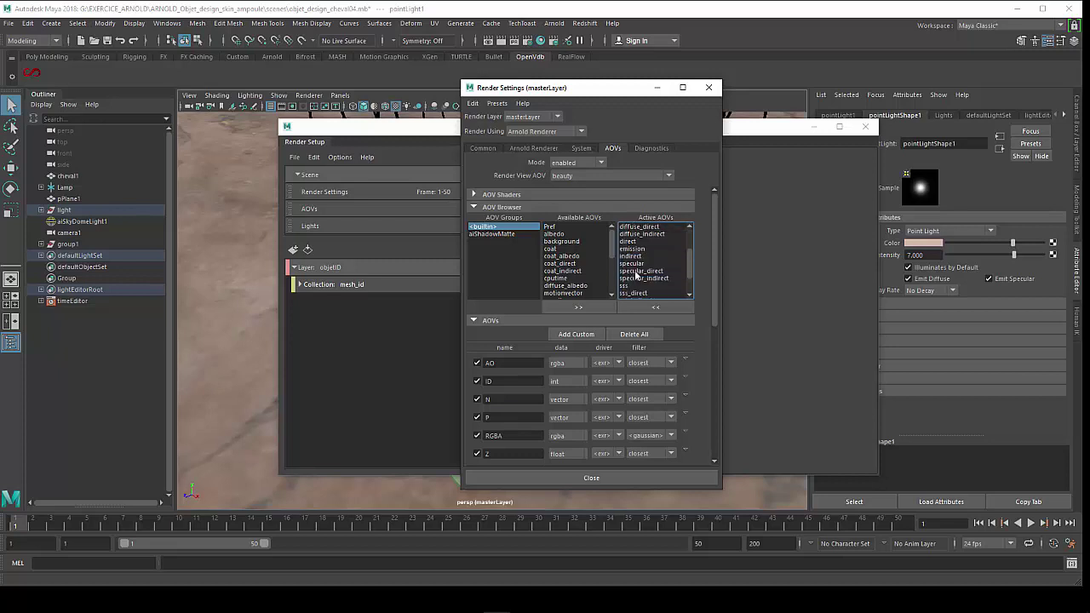
pyautogui.scroll(2, 635, 276)
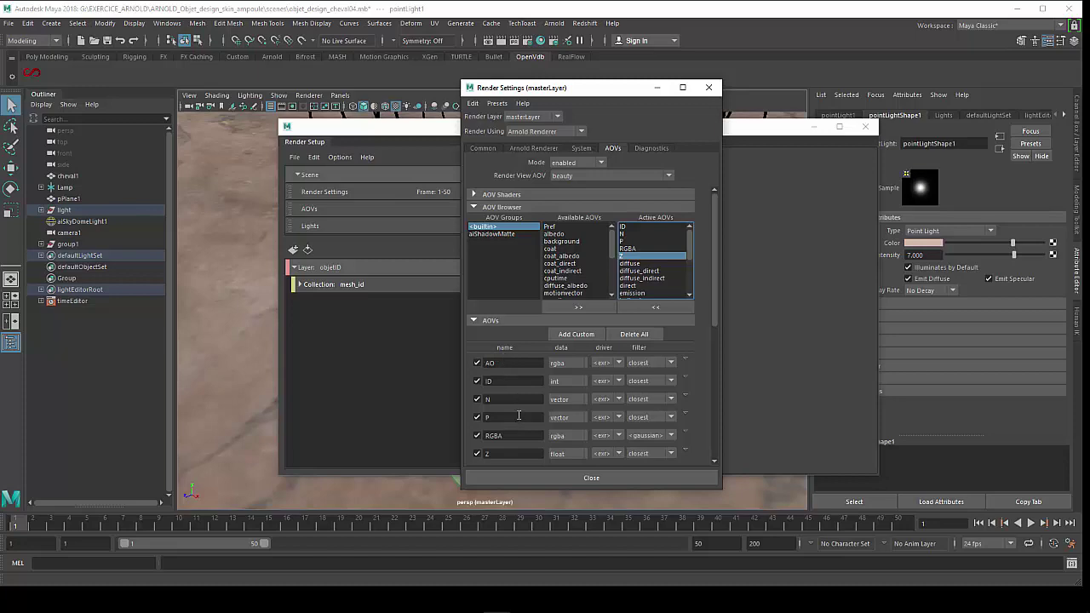
pyautogui.moveTo(575, 96); pyautogui.dragTo(687, 122)
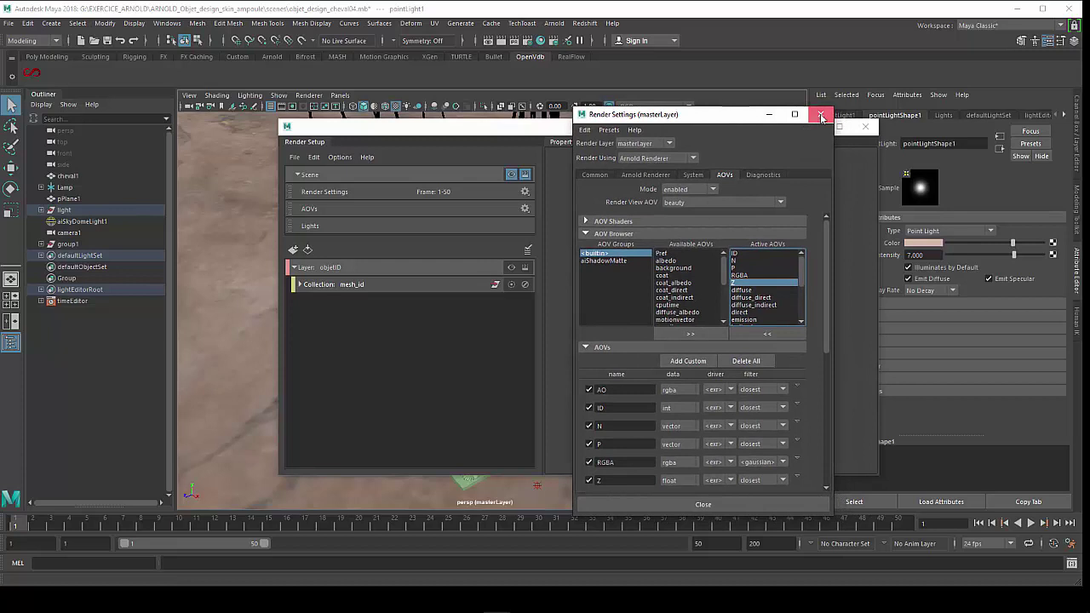
# Show the defaultArnoldDriver settings from the AO output: EXR, zip compression, Merge AOVs on
pyautogui.moveTo(715, 114); pyautogui.dragTo(616, 85)
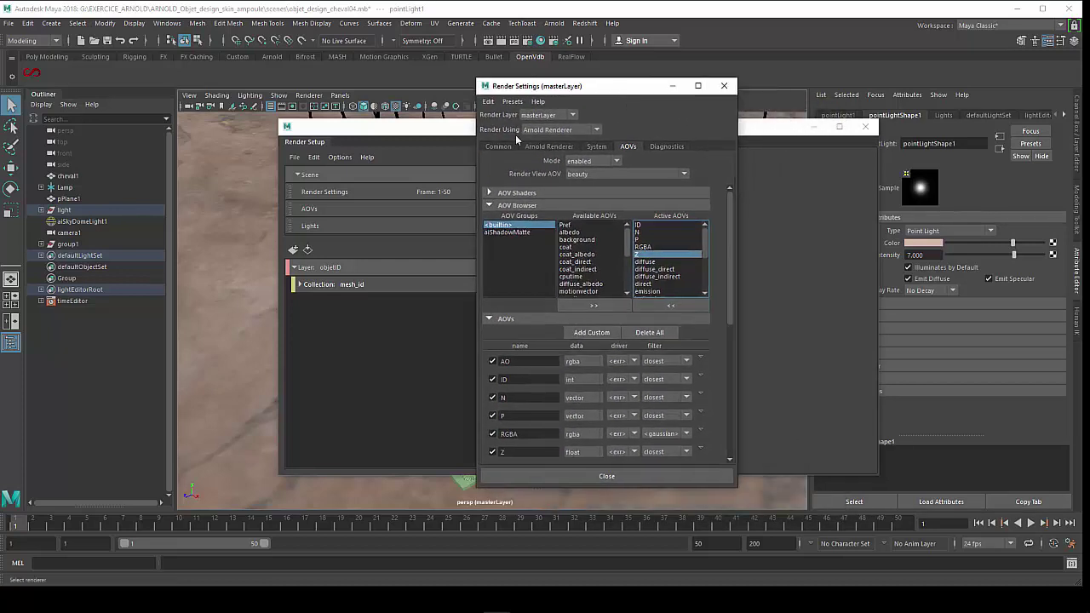
pyautogui.moveTo(468, 129); pyautogui.dragTo(348, 135)
pyautogui.click(597, 88)
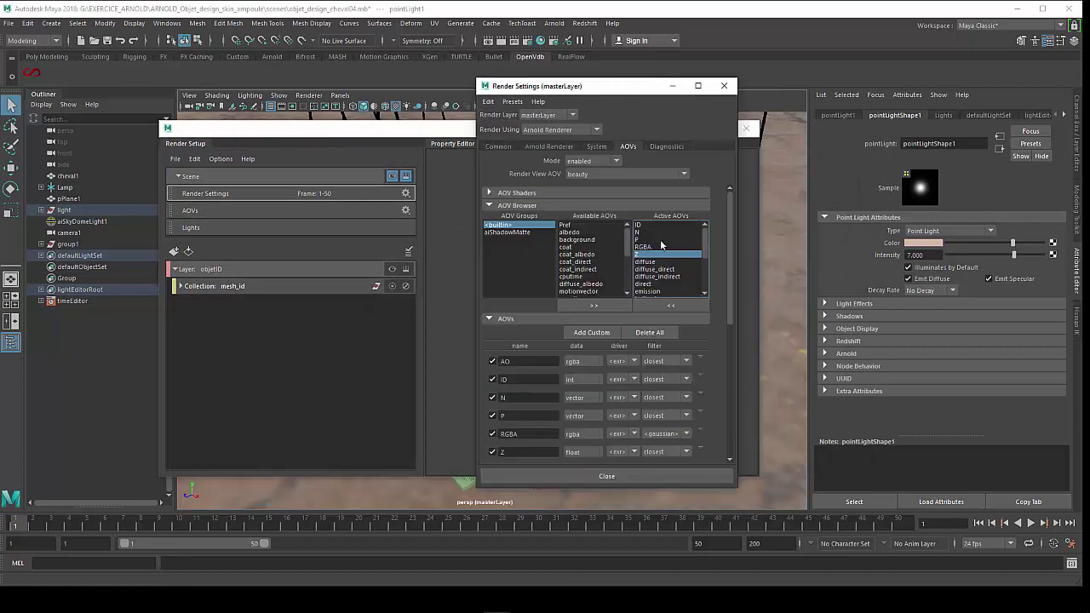
pyautogui.click(644, 247)
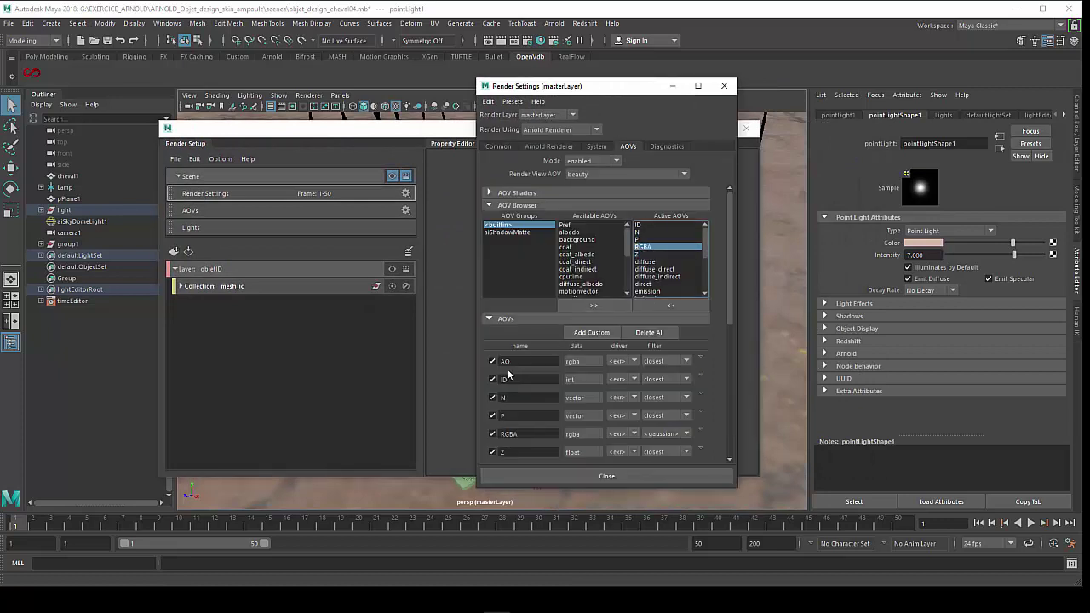
pyautogui.click(701, 361)
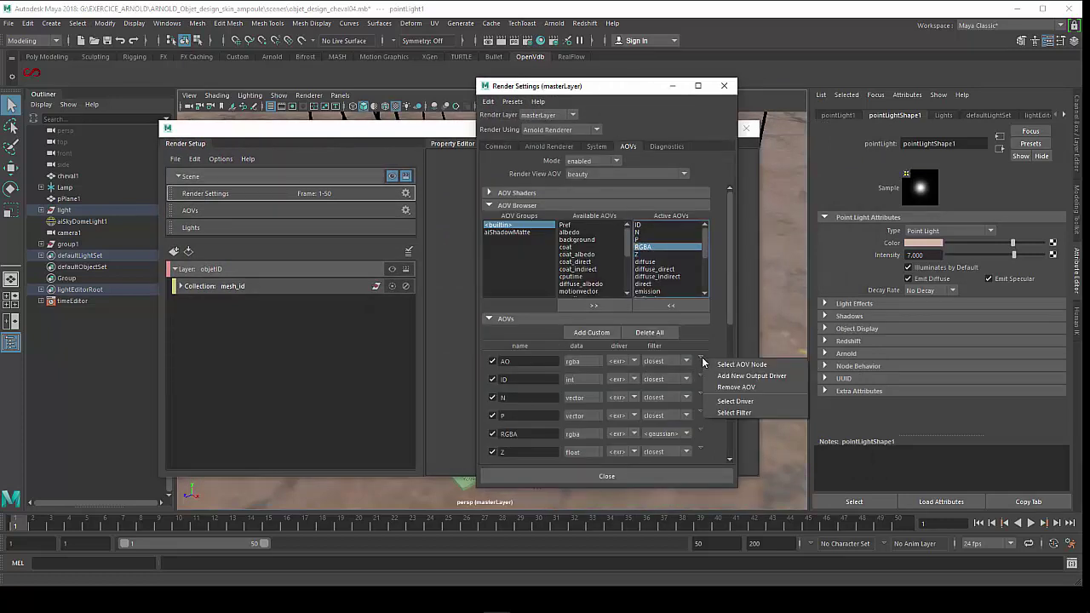
pyautogui.click(735, 400)
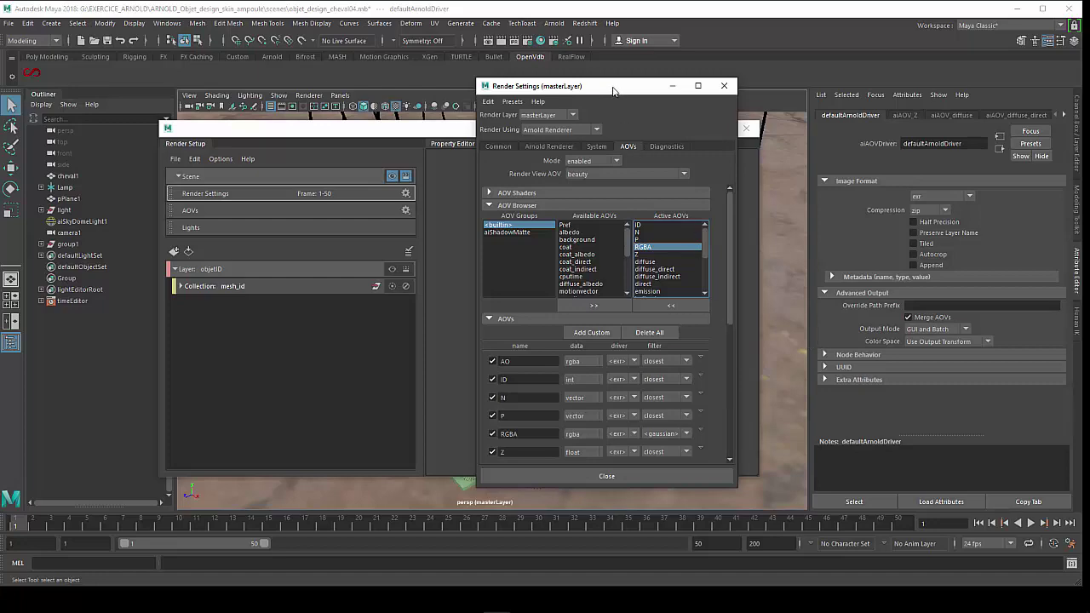
# Bring Render Setup forward, showing the objetID layer and its mesh_id collection
pyautogui.moveTo(625, 86); pyautogui.dragTo(697, 115)
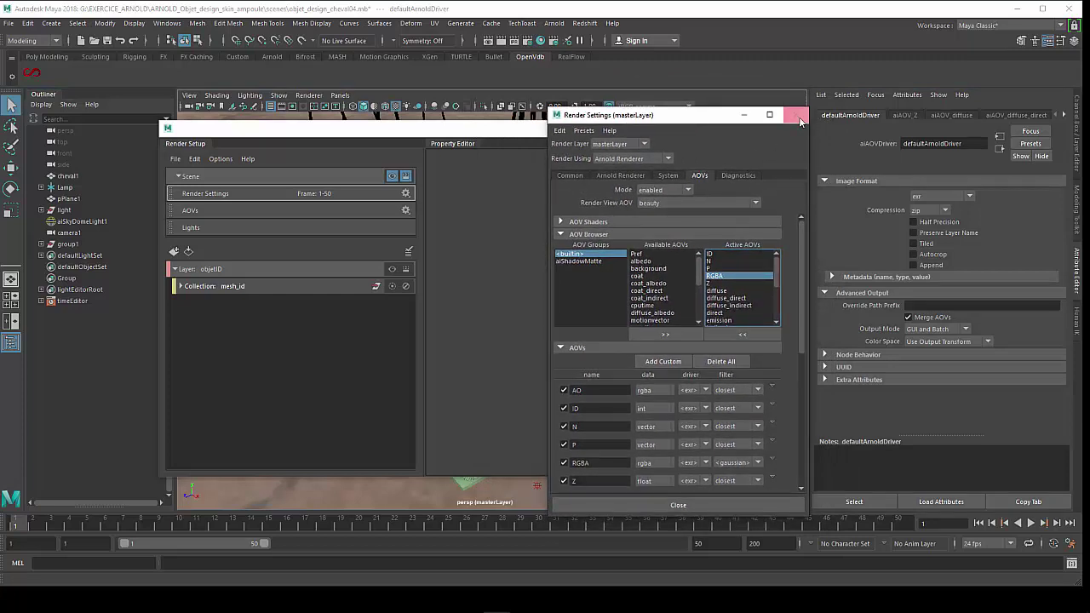
pyautogui.click(798, 119)
pyautogui.moveTo(439, 145); pyautogui.dragTo(514, 143)
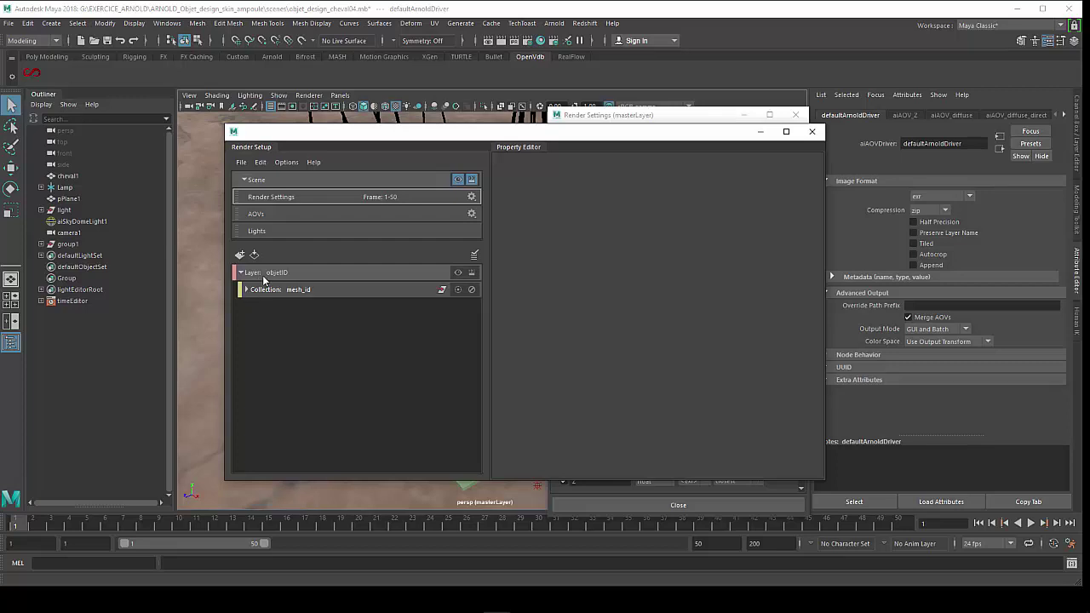
# Expand the mesh_id collection and view its AIUtility material override using aiUtility2SG
pyautogui.click(246, 290)
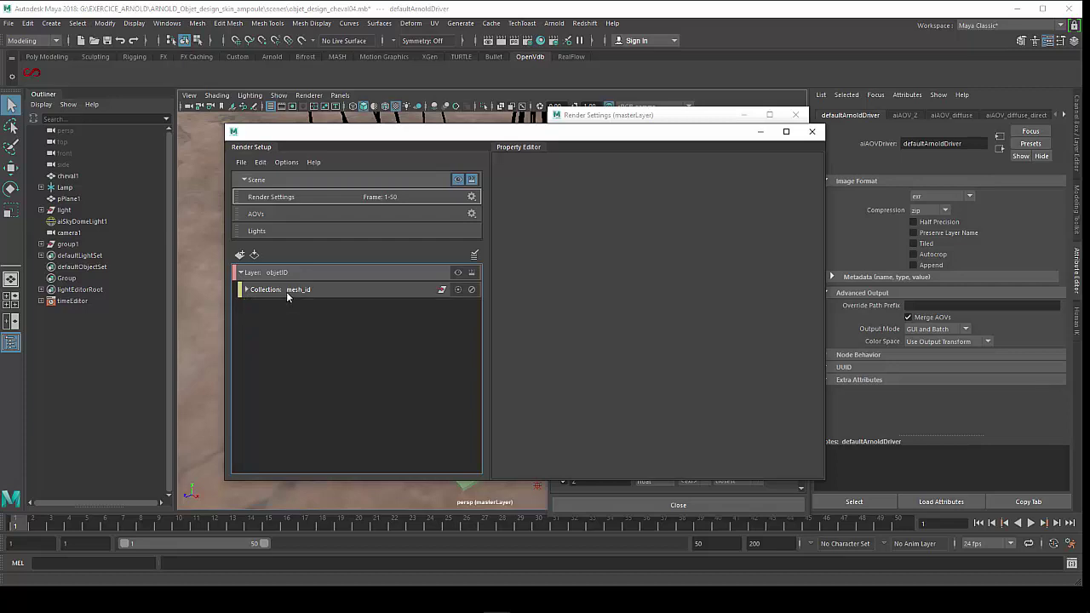
pyautogui.click(290, 309)
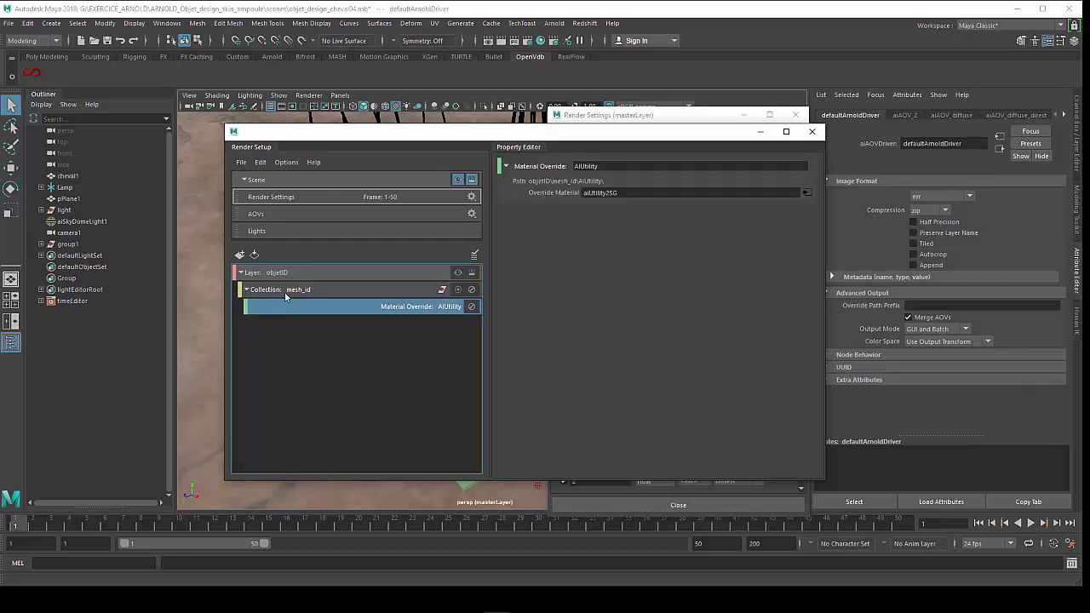
pyautogui.click(246, 289)
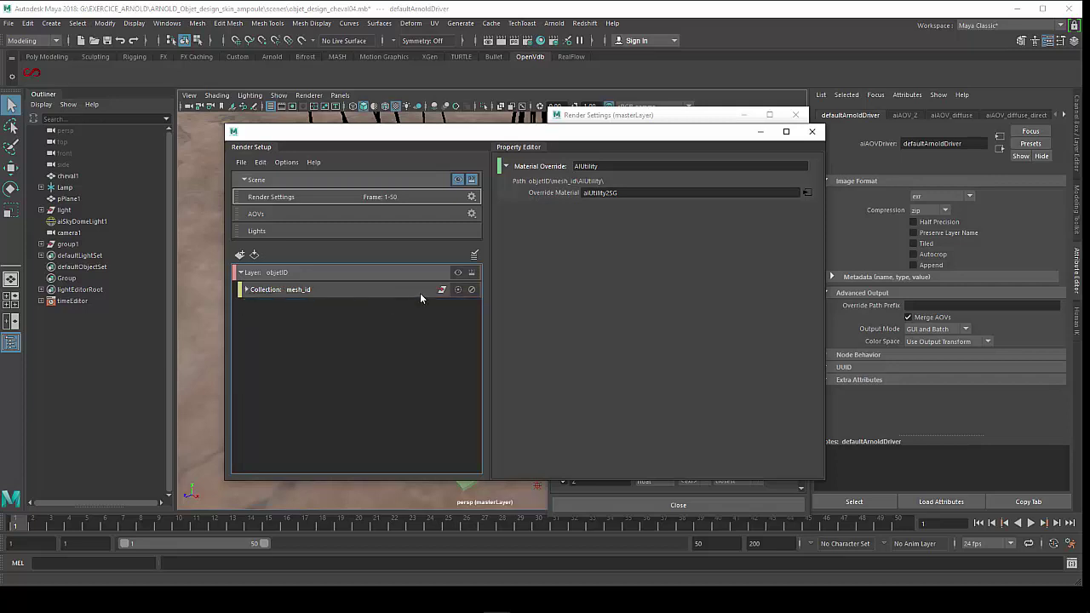
pyautogui.click(441, 291)
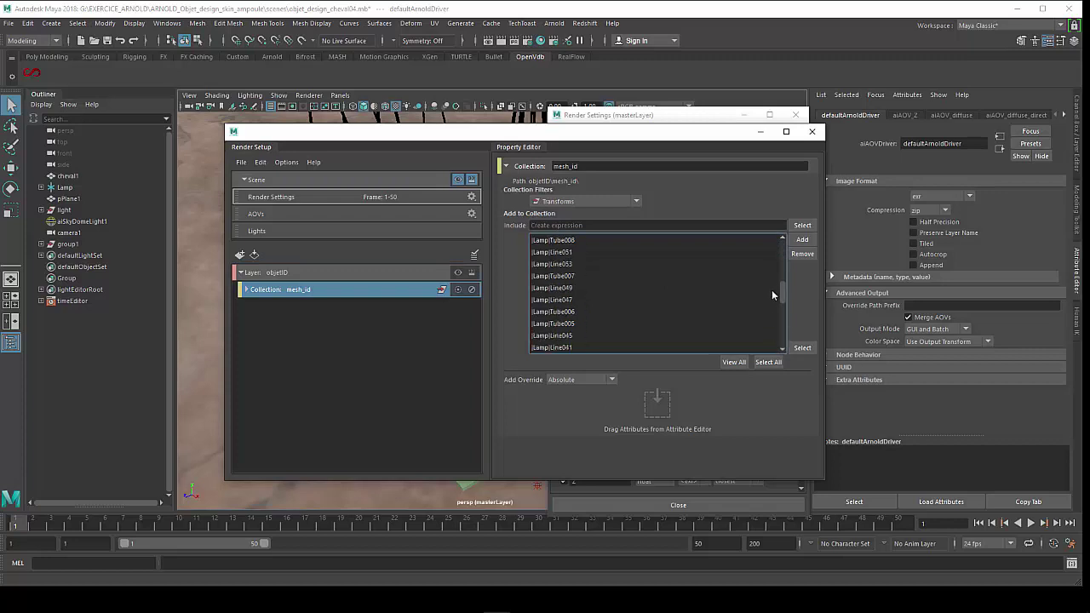
pyautogui.click(246, 290)
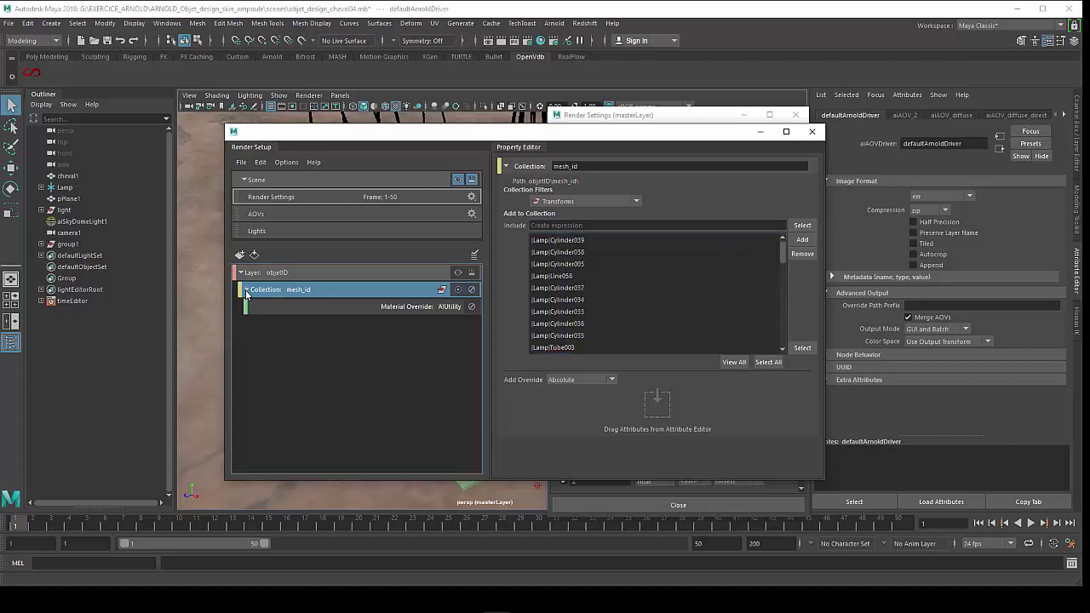
pyautogui.click(326, 308)
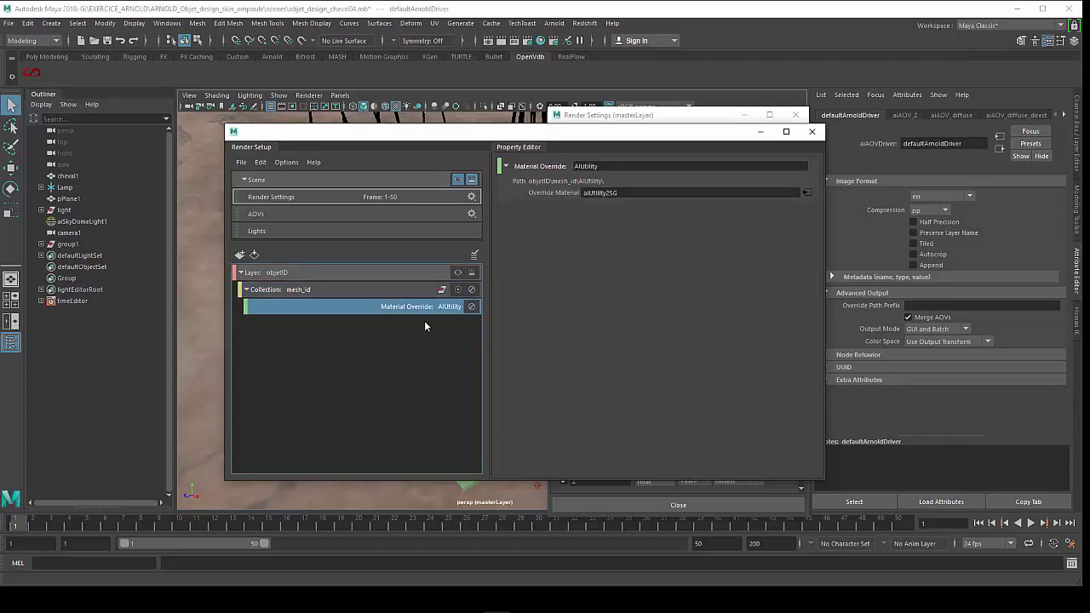
# Reselect the AIUtility override after dismissing mesh_id's actions menu, then open Hypershade
pyautogui.click(349, 291)
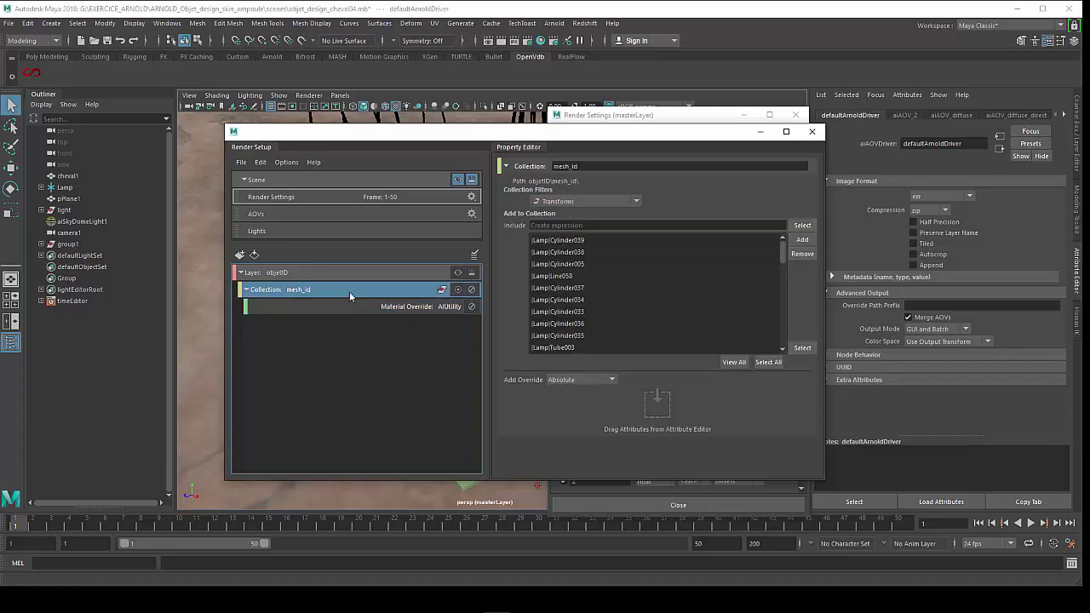
pyautogui.rightClick(350, 291)
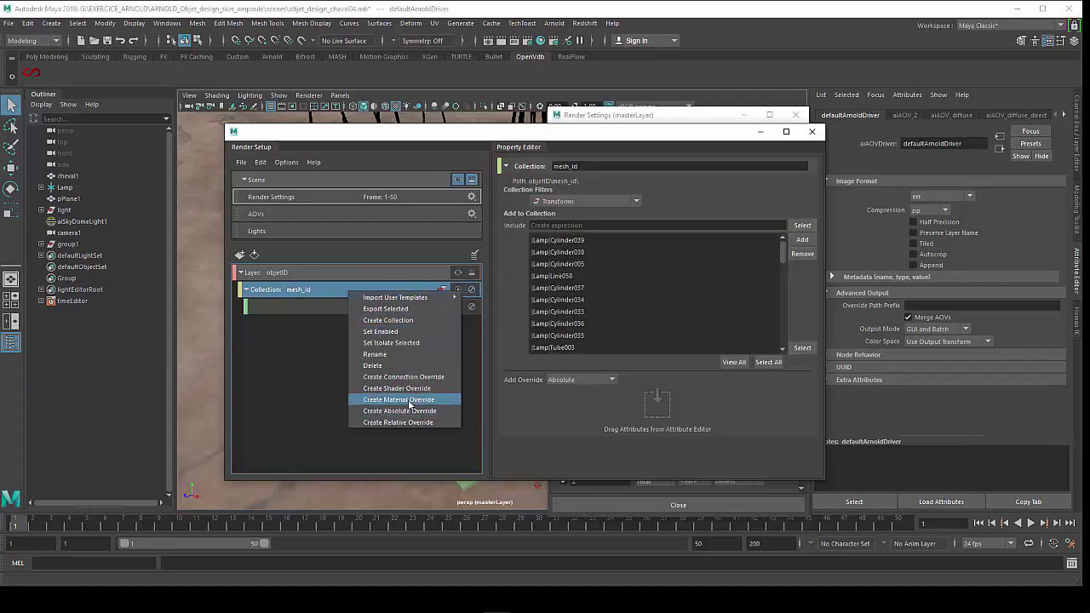
pyautogui.click(304, 310)
pyautogui.click(300, 310)
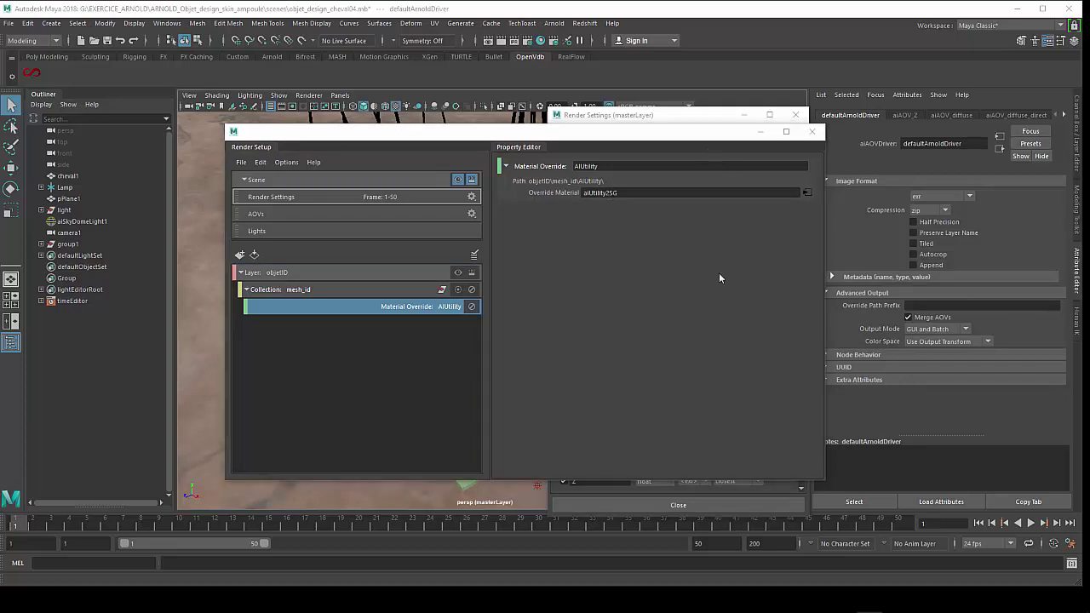
pyautogui.click(540, 40)
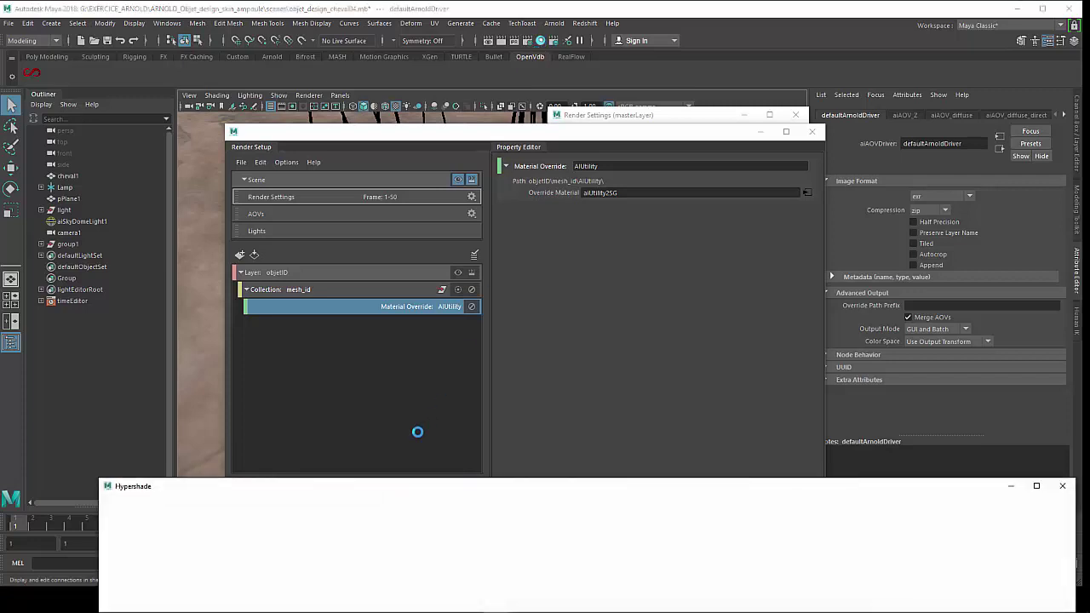
# Inspect the aiUtility2 shader's flat, Object-colour settings in Hypershade
pyautogui.moveTo(369, 443); pyautogui.dragTo(345, 304)
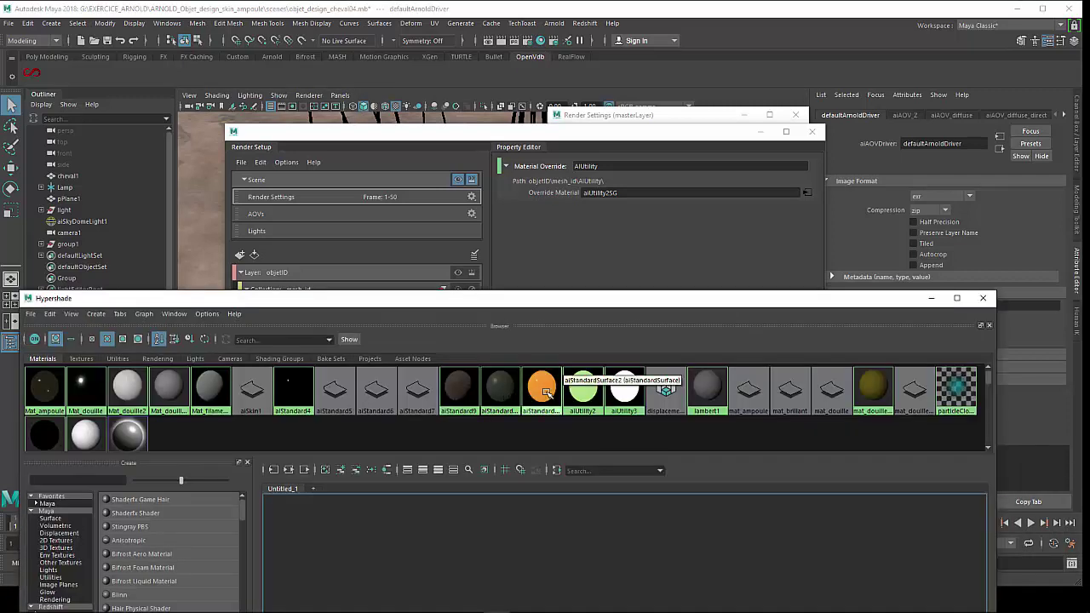
pyautogui.click(582, 390)
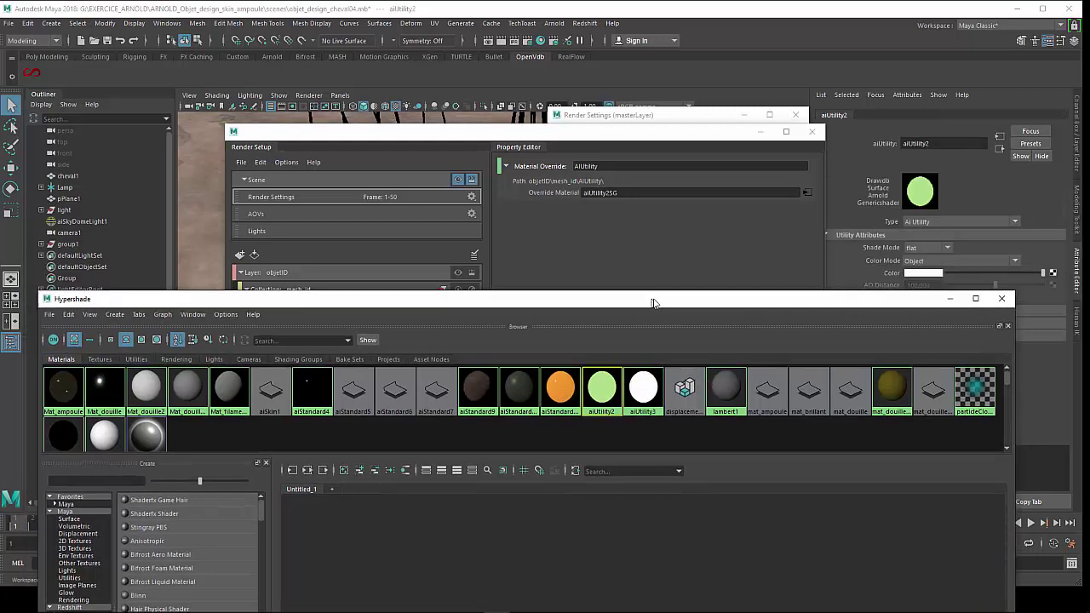
pyautogui.moveTo(653, 300); pyautogui.dragTo(685, 523)
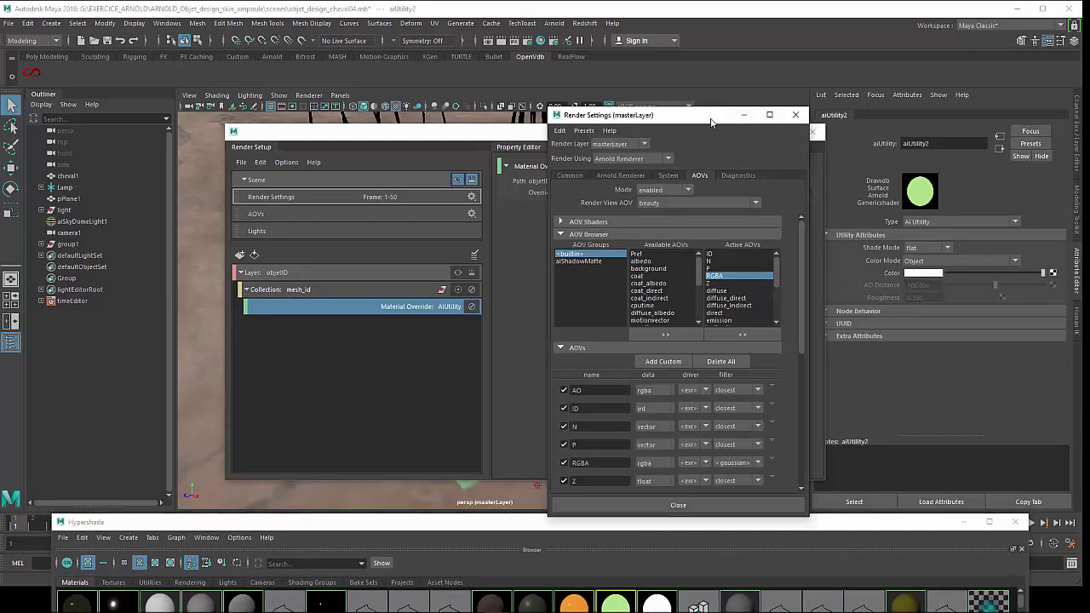
pyautogui.moveTo(757, 120); pyautogui.dragTo(701, 110)
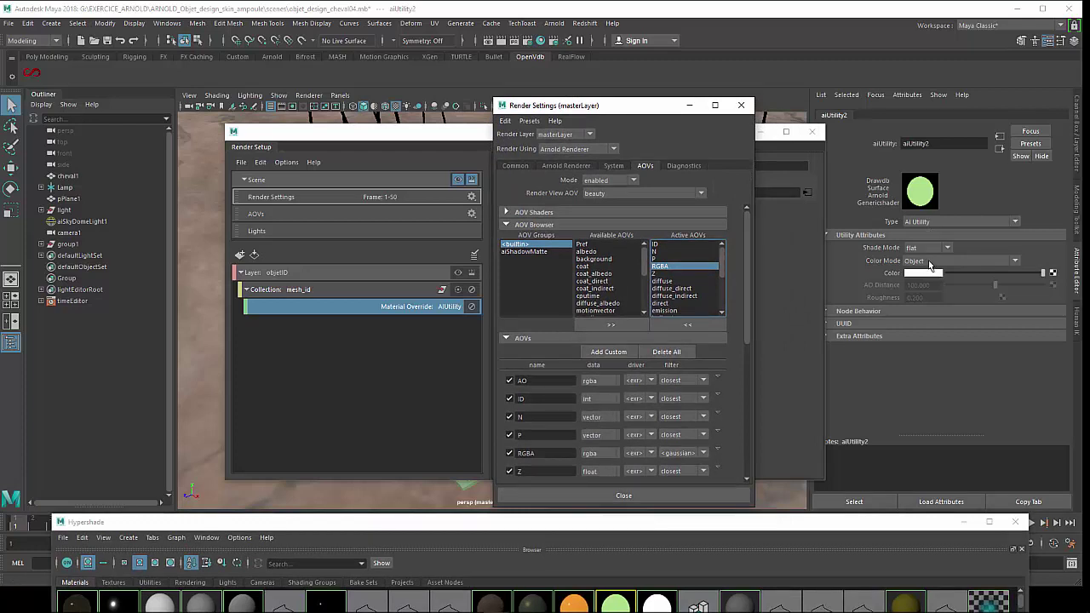
# Make the objetID render layer visible and tuck the Hypershade window away
pyautogui.click(394, 136)
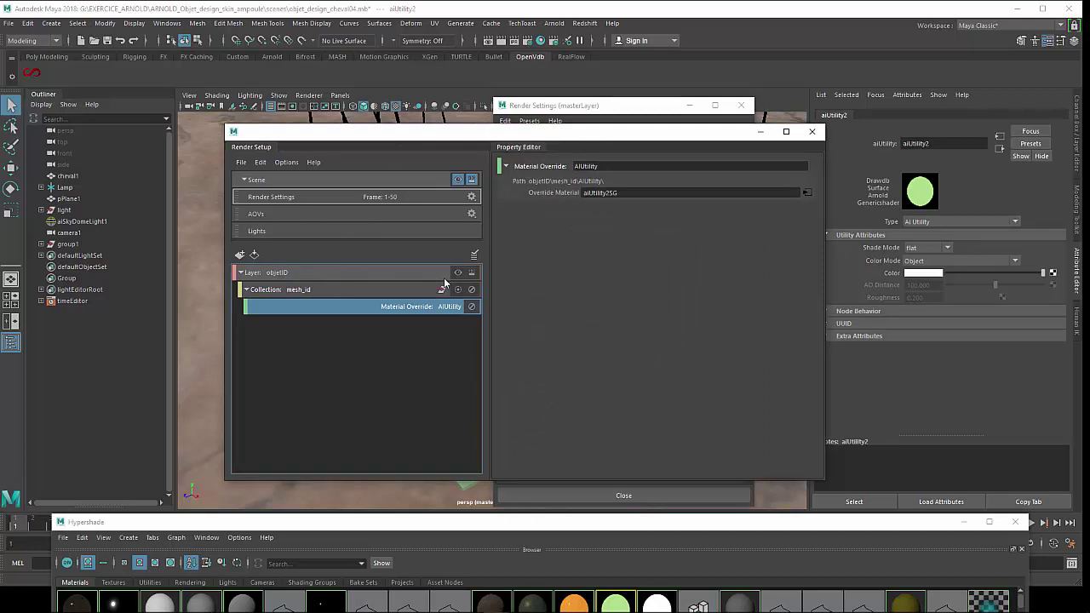
pyautogui.click(472, 273)
pyautogui.moveTo(479, 529); pyautogui.dragTo(475, 381)
pyautogui.click(653, 150)
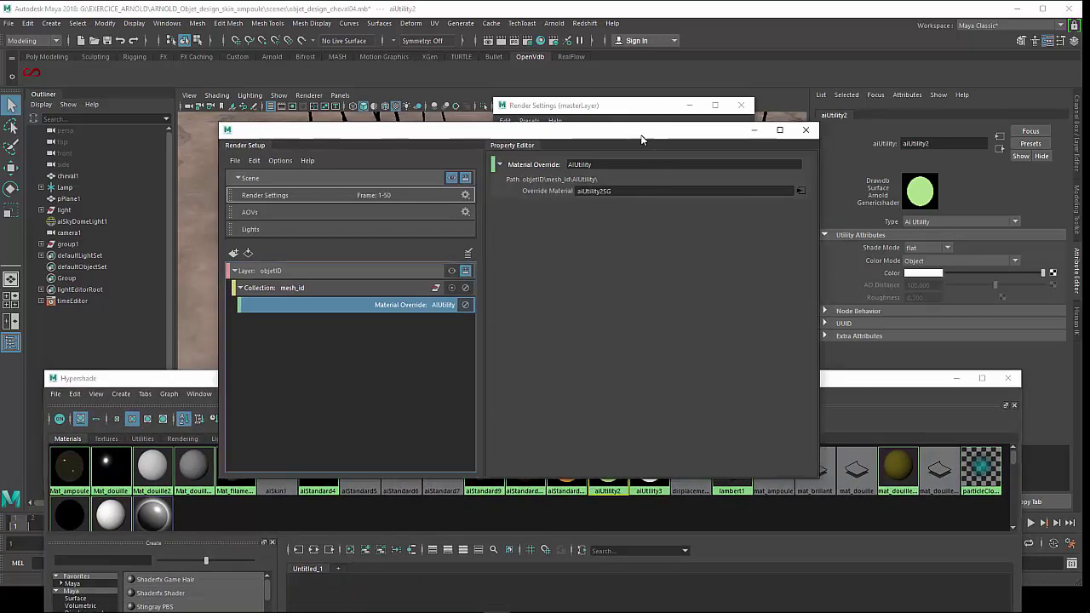
pyautogui.moveTo(714, 134); pyautogui.dragTo(679, 106)
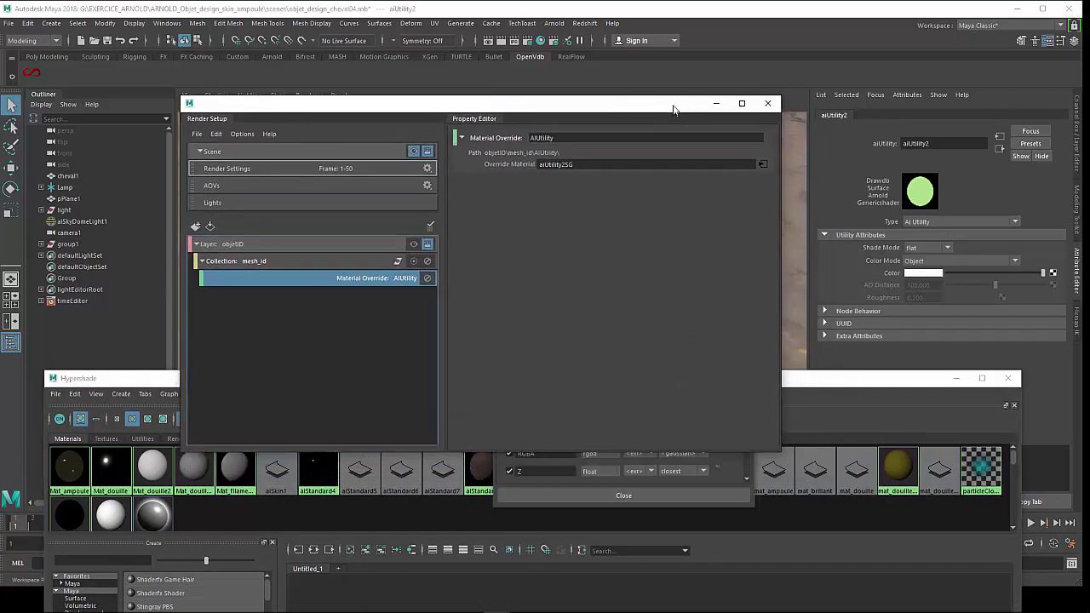
pyautogui.moveTo(838, 379); pyautogui.dragTo(835, 271)
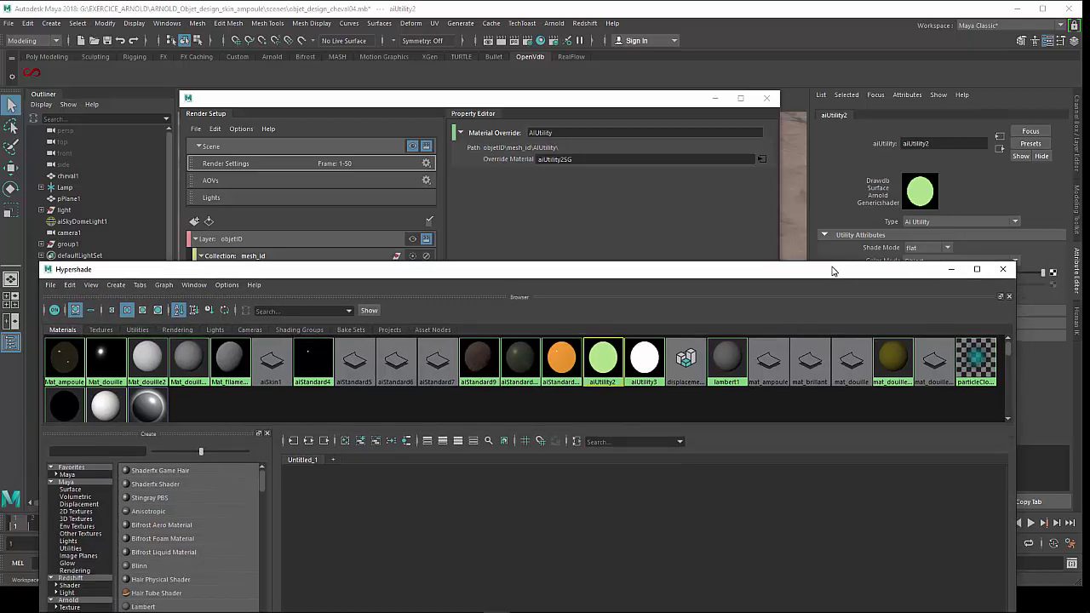
pyautogui.click(952, 273)
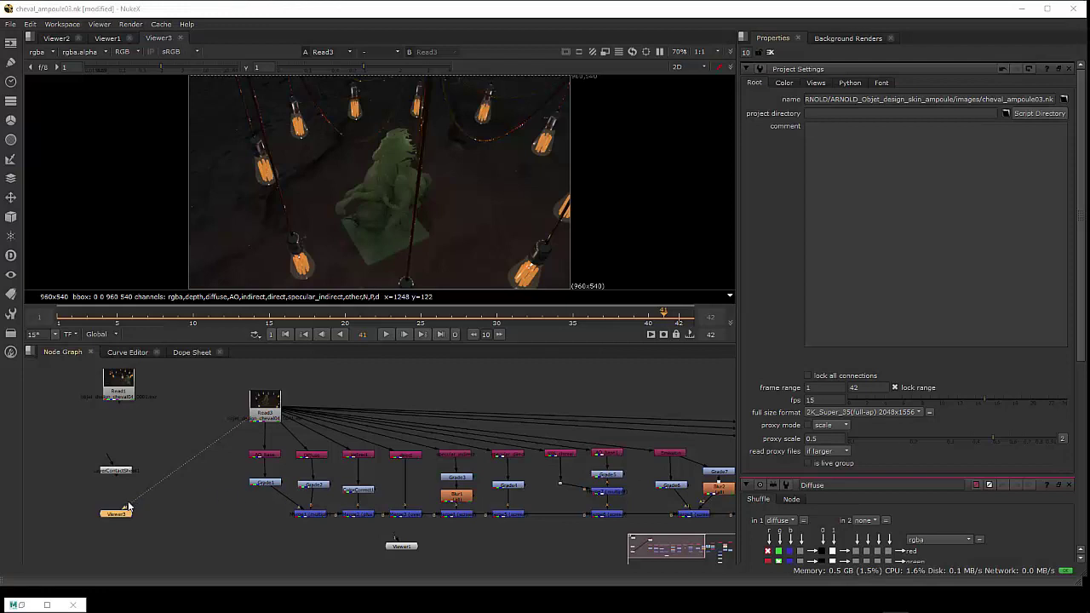
# Show the Read3 EXR render in Viewer3 at frame 28, then move Read3 up and open its read settings
pyautogui.moveTo(129, 507); pyautogui.dragTo(166, 495)
pyautogui.click(265, 411)
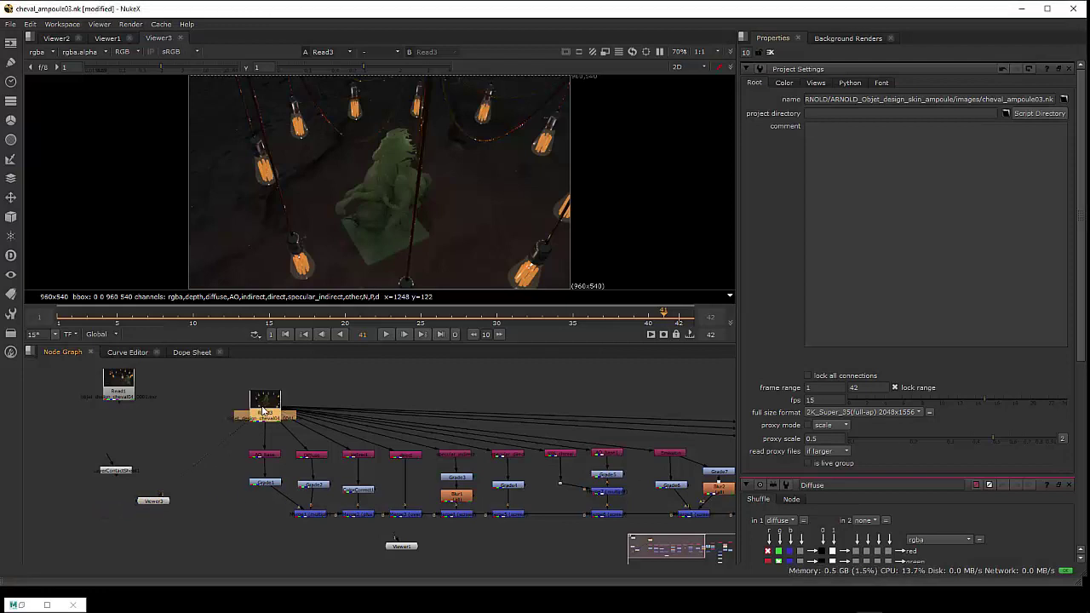
pyautogui.press('1')
pyautogui.moveTo(85, 317)
pyautogui.mouseDown()
pyautogui.moveTo(174, 319)
pyautogui.moveTo(147, 334)
pyautogui.moveTo(461, 334)
pyautogui.mouseUp()
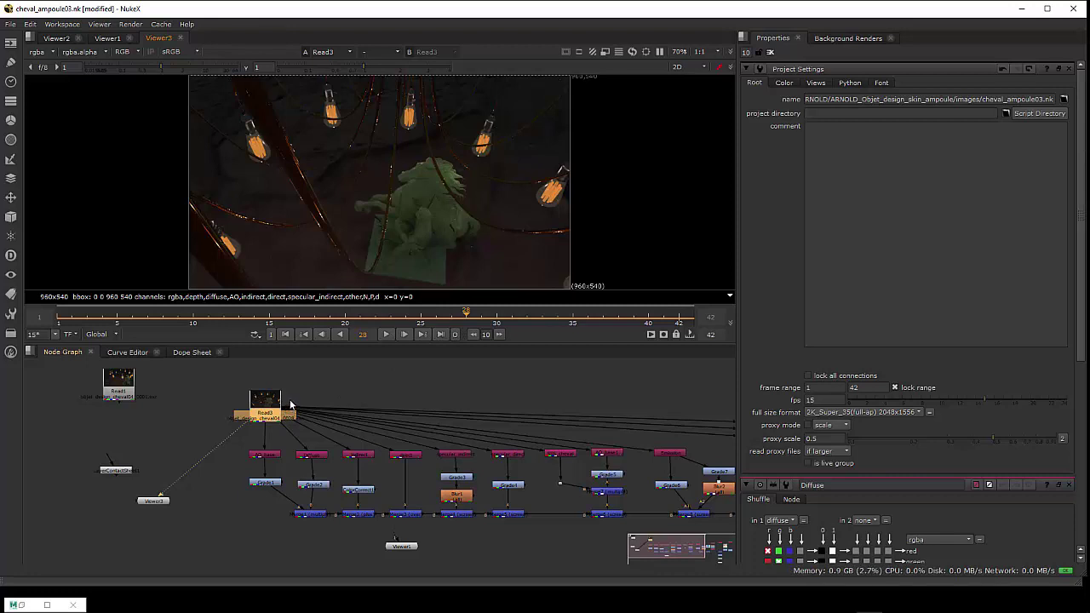
pyautogui.moveTo(266, 406); pyautogui.dragTo(265, 385)
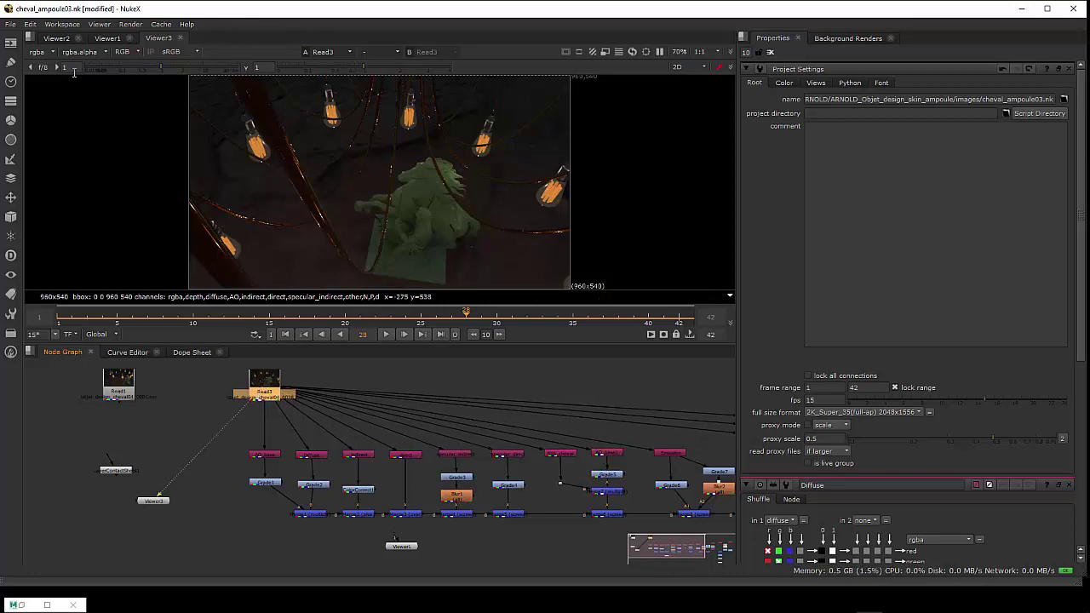
pyautogui.doubleClick(269, 387)
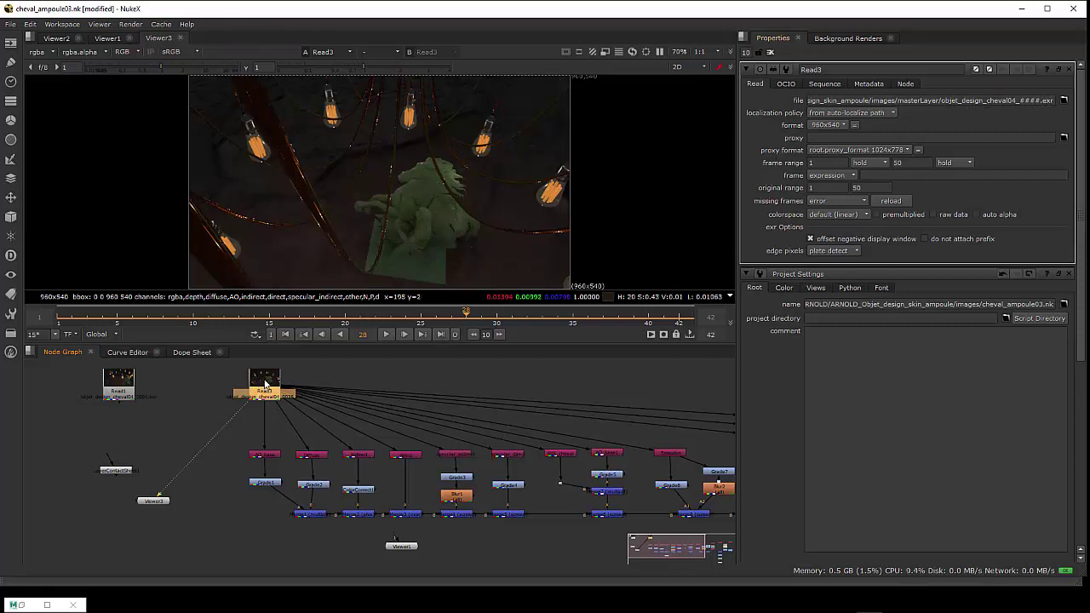
pyautogui.click(40, 54)
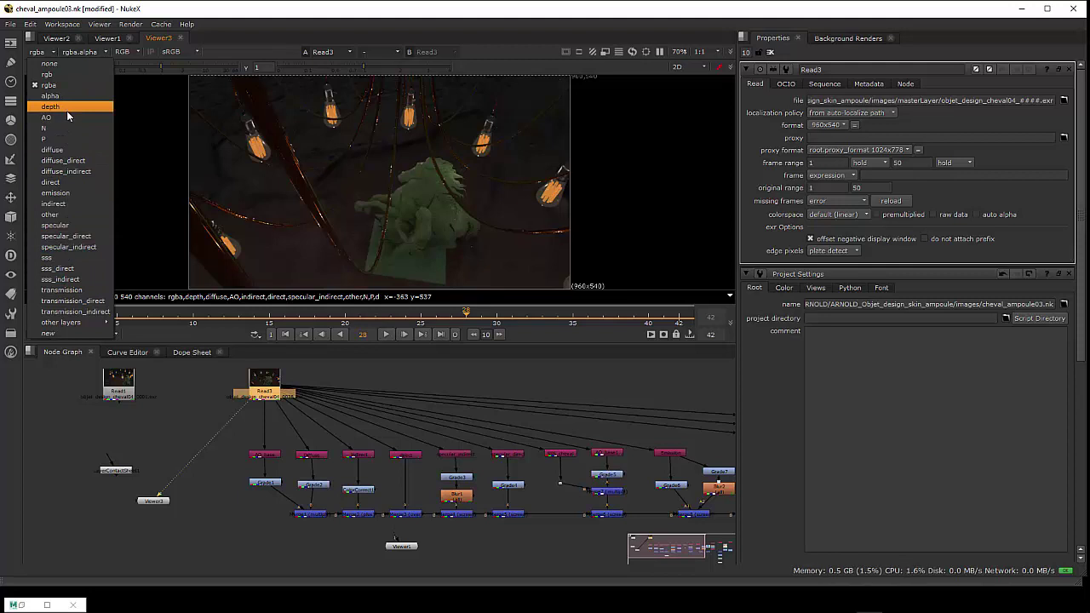
pyautogui.click(197, 414)
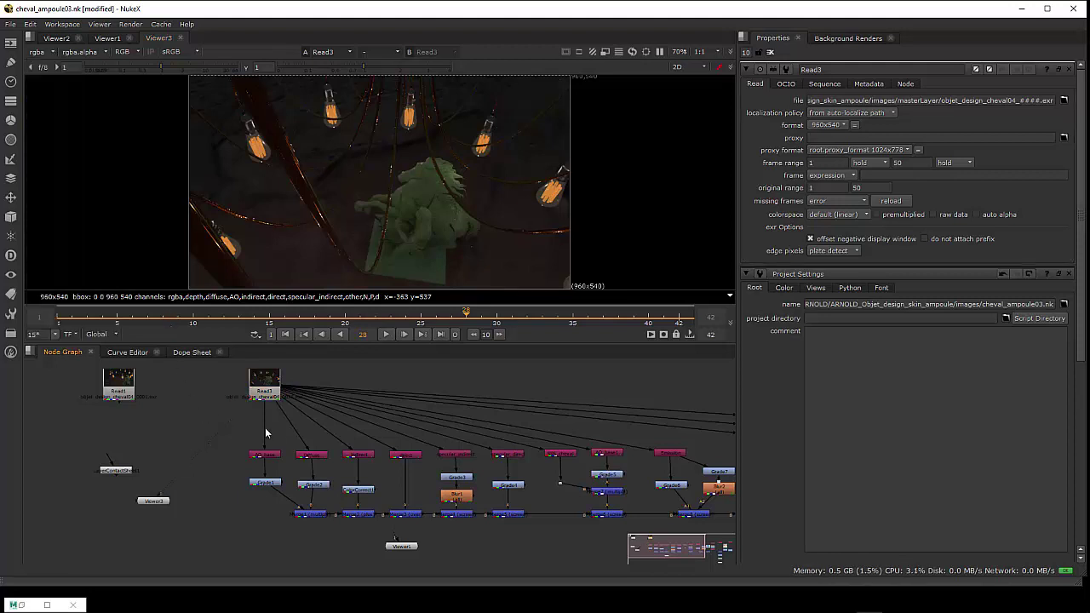
pyautogui.scroll(3, 281, 431)
pyautogui.moveTo(178, 443); pyautogui.dragTo(187, 433)
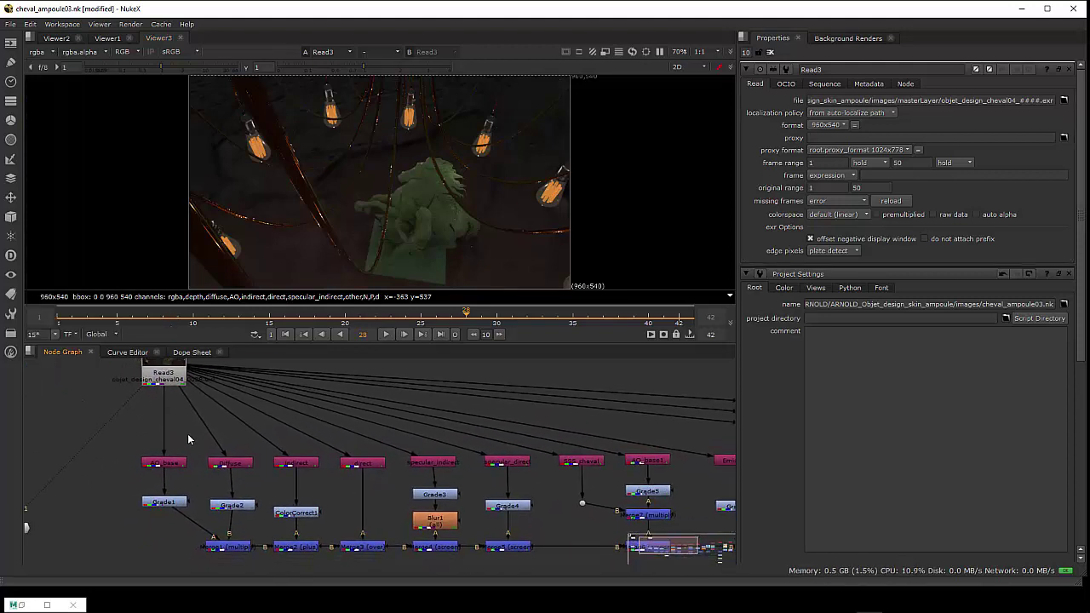
pyautogui.scroll(-2, 172, 460)
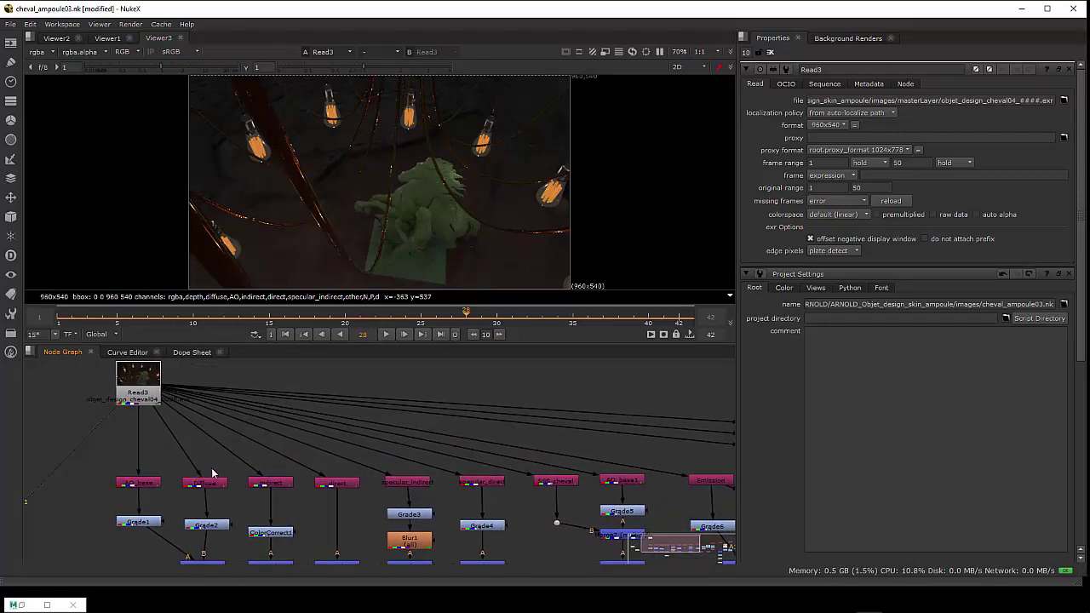
pyautogui.scroll(-1, 211, 473)
pyautogui.moveTo(243, 459); pyautogui.dragTo(219, 446)
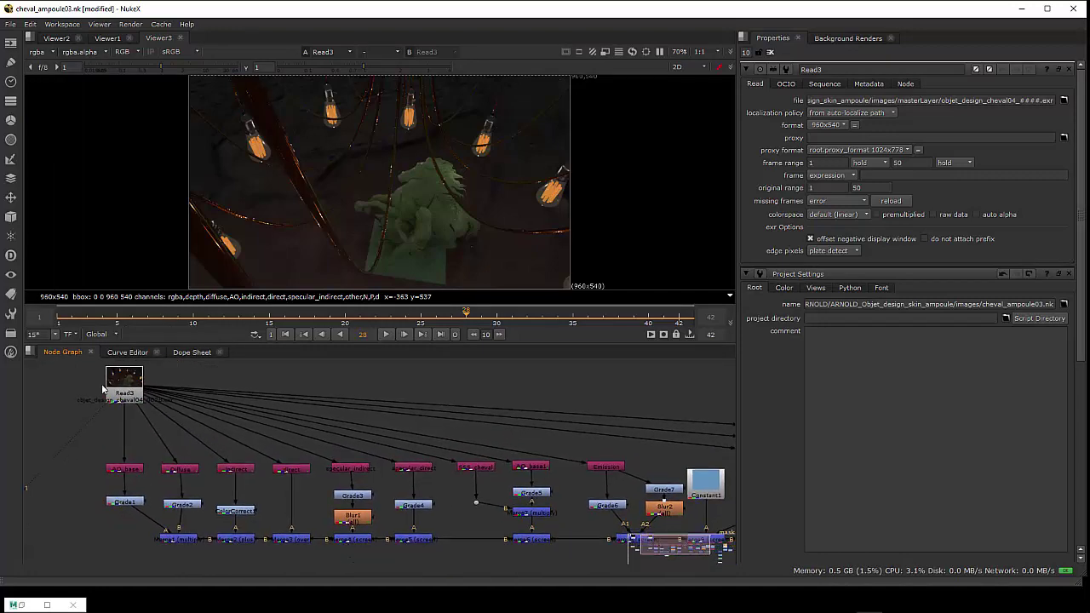
pyautogui.moveTo(90, 366); pyautogui.dragTo(640, 483)
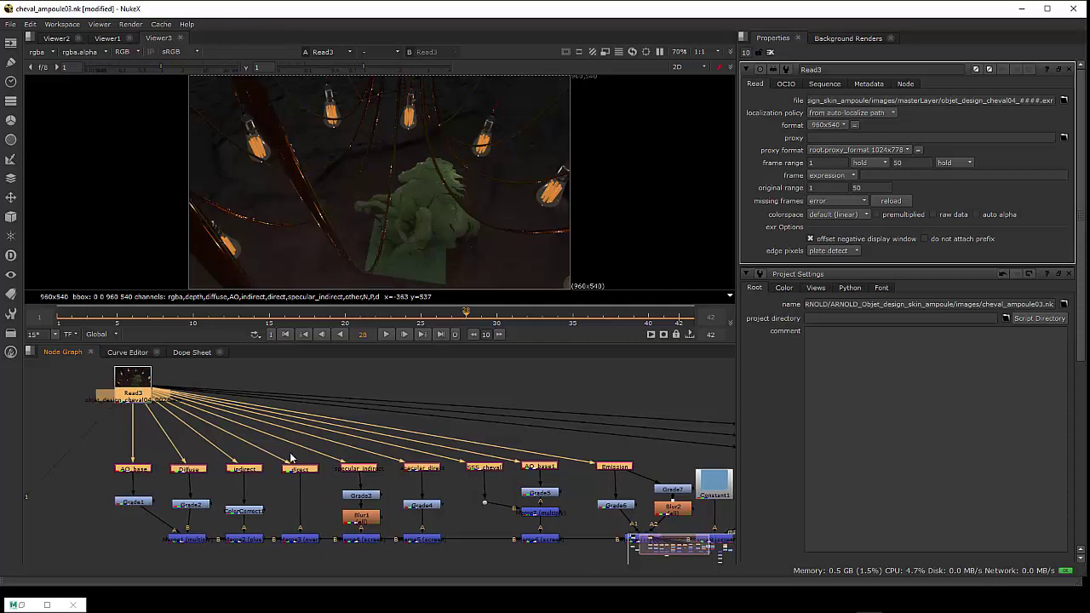
pyautogui.moveTo(276, 457); pyautogui.dragTo(298, 466)
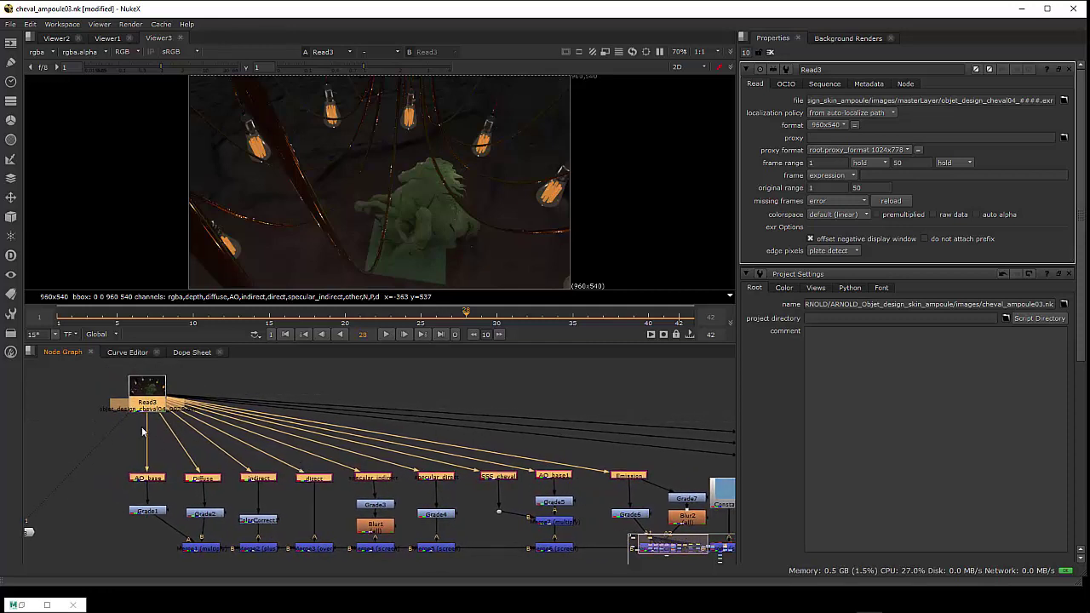
pyautogui.moveTo(107, 365)
pyautogui.mouseDown()
pyautogui.moveTo(356, 494)
pyautogui.moveTo(650, 486)
pyautogui.mouseUp()
pyautogui.click(11, 334)
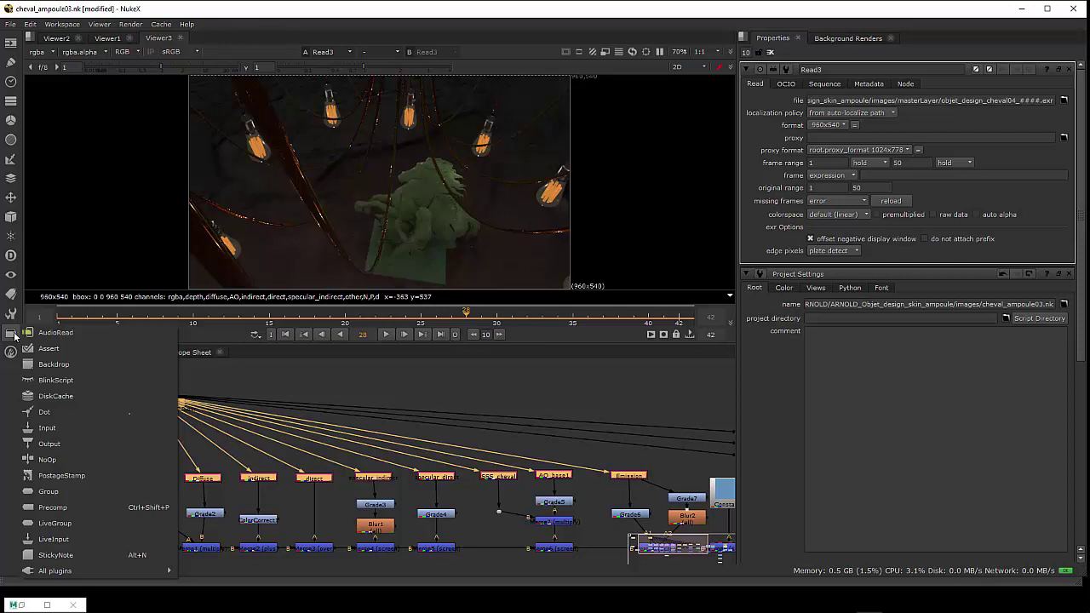
pyautogui.click(251, 392)
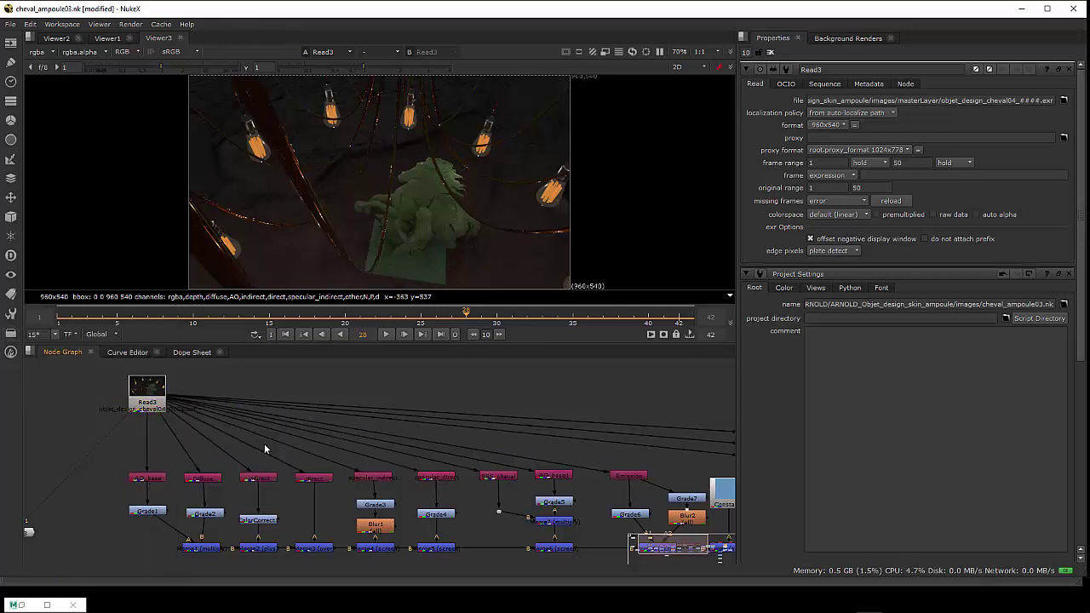
pyautogui.moveTo(264, 449); pyautogui.dragTo(251, 430)
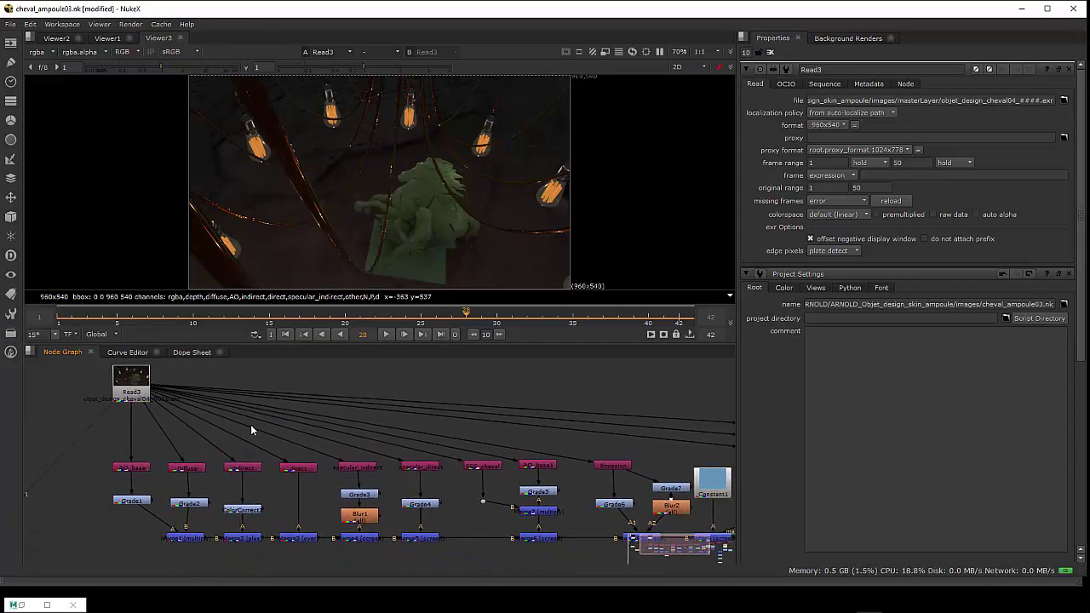
pyautogui.scroll(-3, 158, 498)
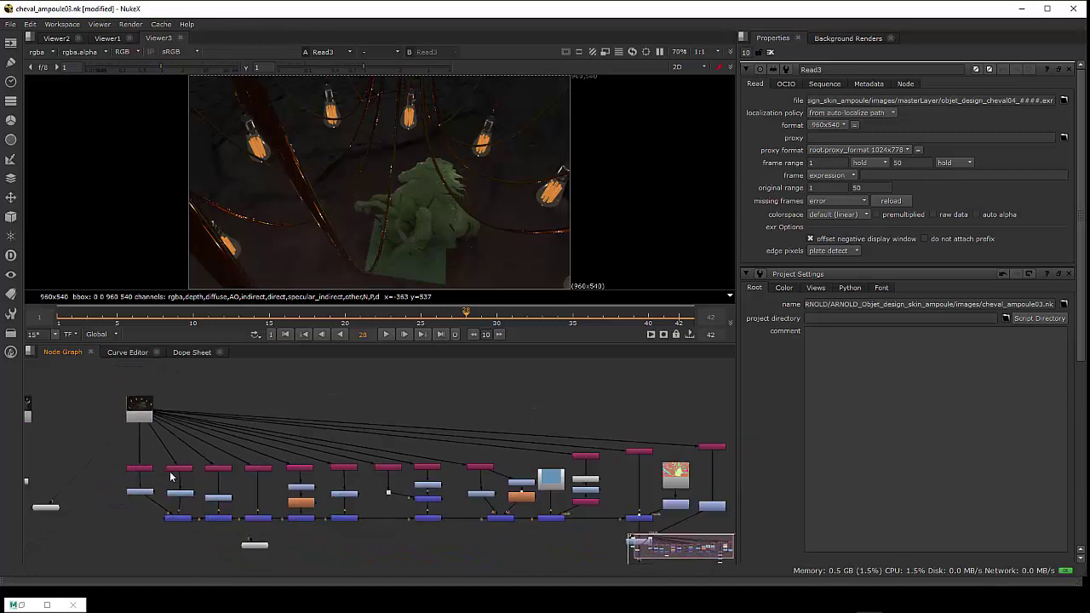
pyautogui.moveTo(170, 477); pyautogui.dragTo(137, 473)
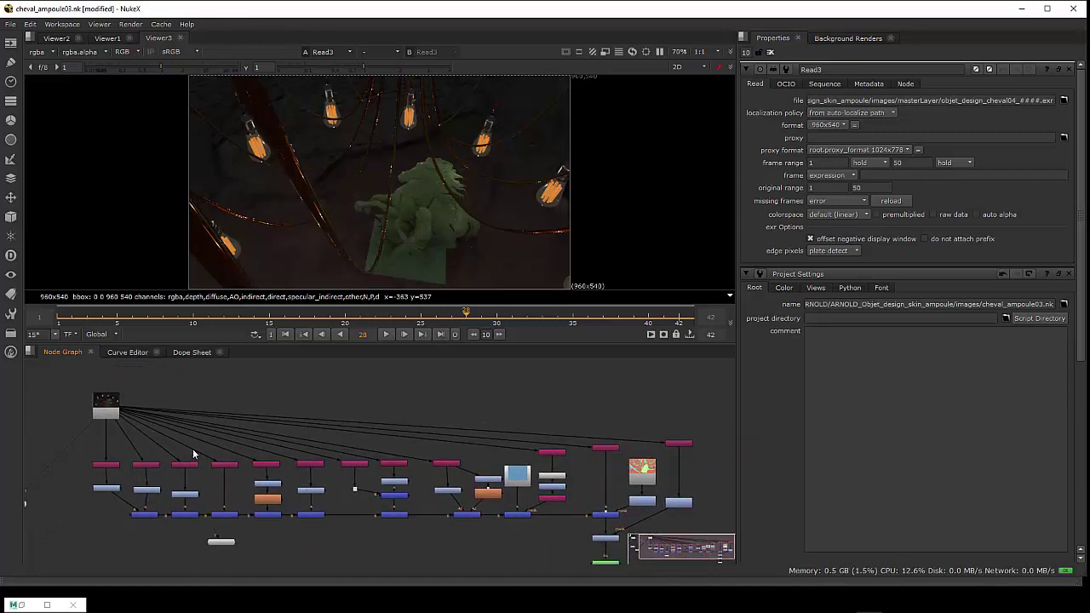
pyautogui.moveTo(192, 448); pyautogui.dragTo(266, 449)
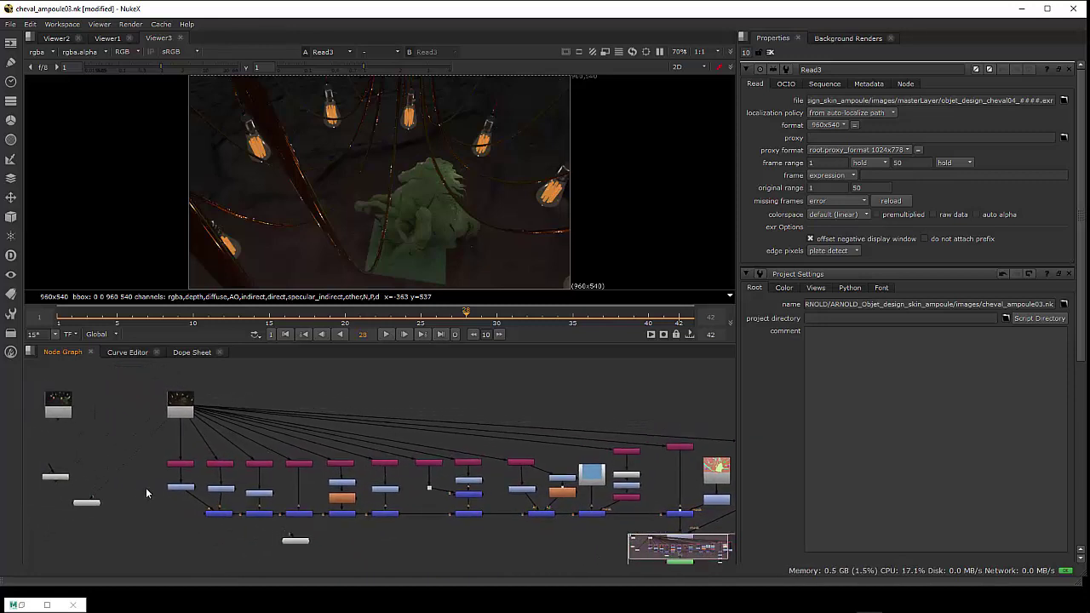
pyautogui.scroll(2, 213, 473)
# Place the LayerContactSheet and enlarge the viewer to inspect every EXR pass
pyautogui.moveTo(93, 457); pyautogui.dragTo(206, 459)
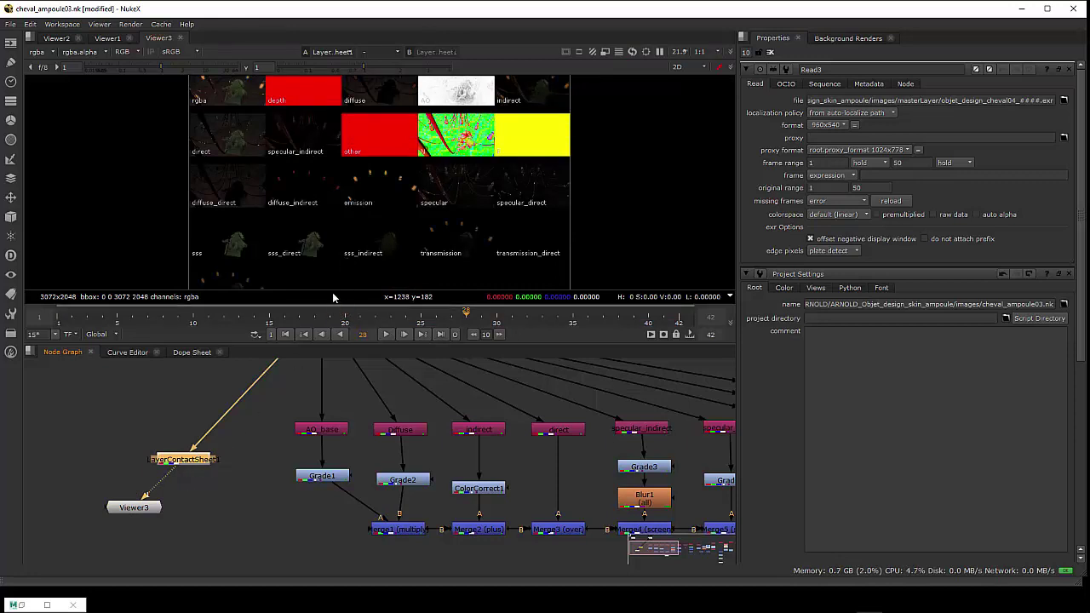
pyautogui.moveTo(321, 342); pyautogui.dragTo(309, 526)
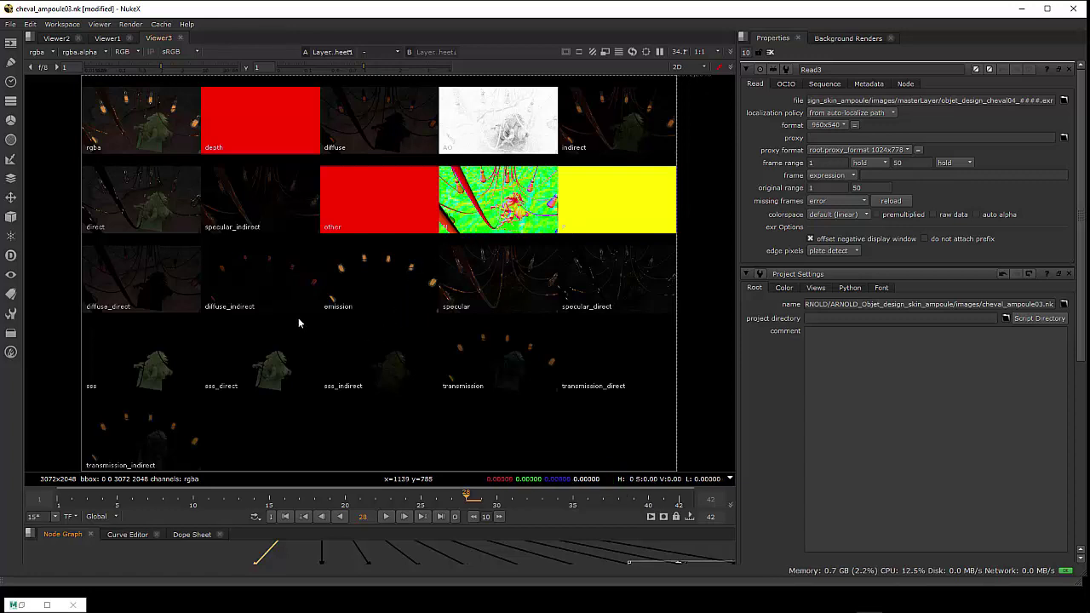
pyautogui.scroll(-1, 371, 368)
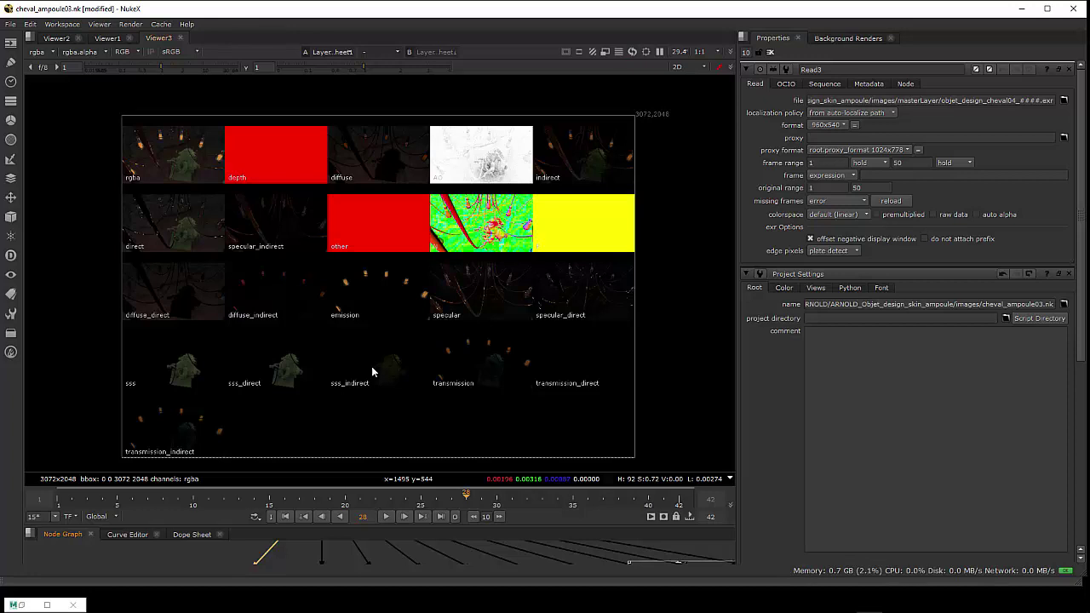
pyautogui.scroll(1, 371, 366)
pyautogui.scroll(-1, 372, 366)
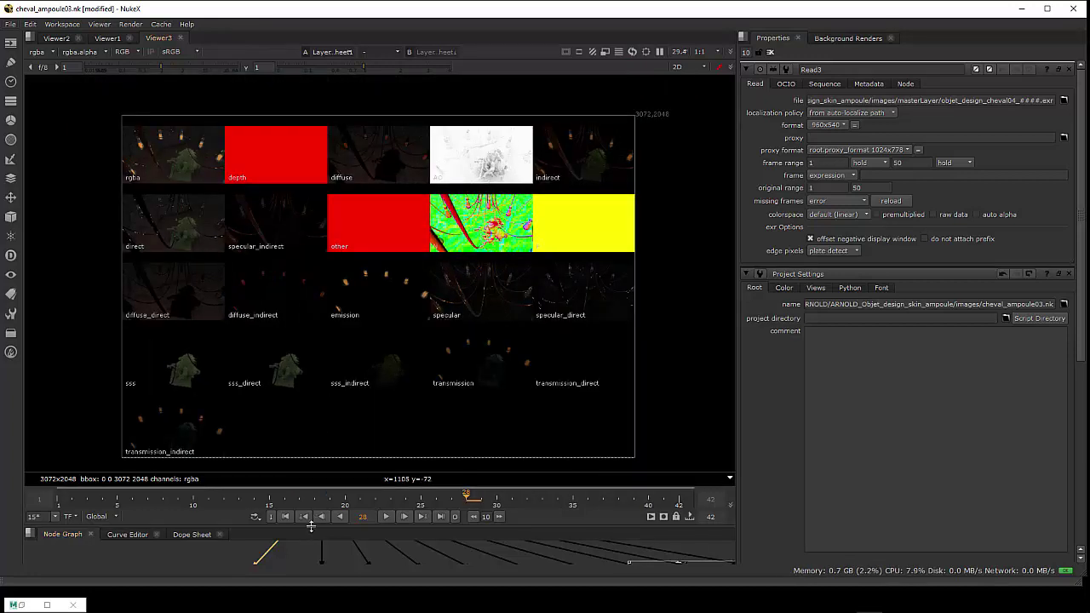
# Unplug the LayerContactSheet from its input and from Viewer3, leaving the viewer empty
pyautogui.moveTo(310, 526)
pyautogui.mouseDown()
pyautogui.moveTo(296, 361)
pyautogui.moveTo(296, 408)
pyautogui.mouseUp()
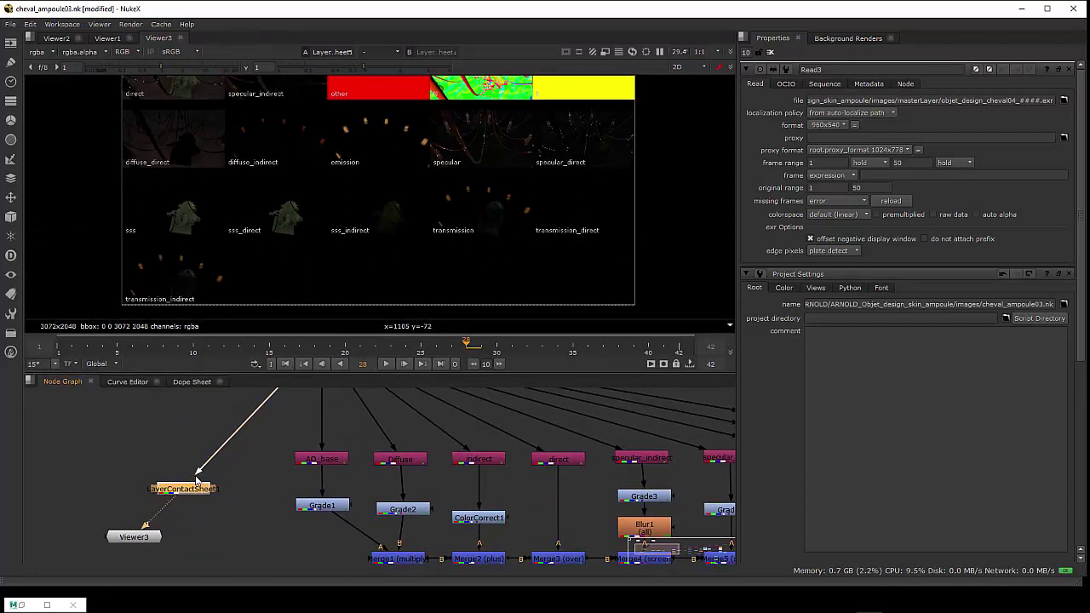
pyautogui.moveTo(196, 477)
pyautogui.mouseDown()
pyautogui.moveTo(162, 511)
pyautogui.moveTo(131, 467)
pyautogui.mouseUp()
pyautogui.moveTo(134, 511); pyautogui.dragTo(138, 523)
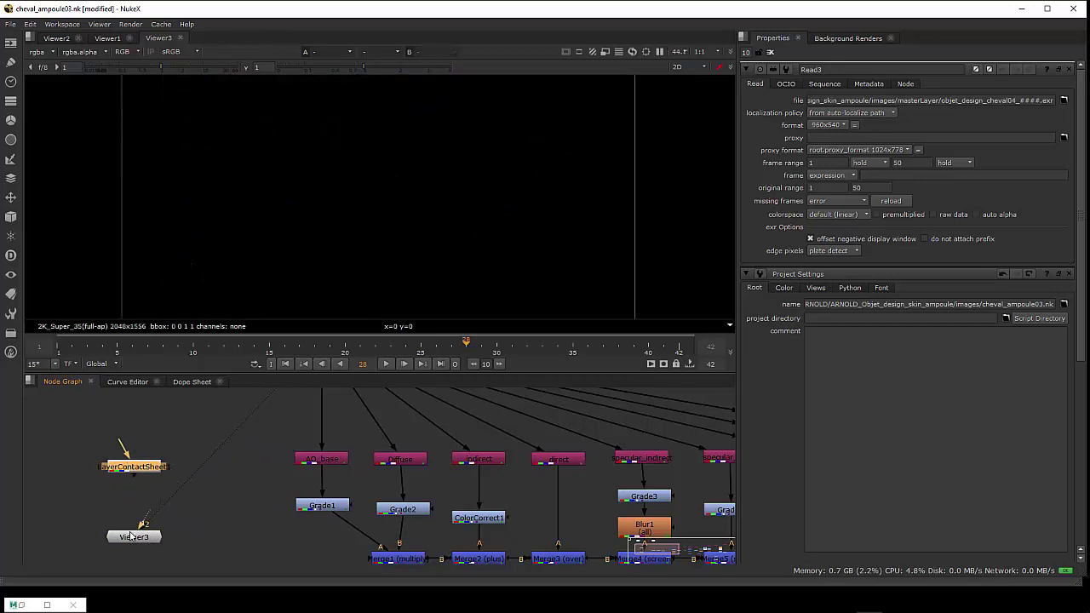
# Switch Viewer3 back to displaying the Read3 horse-and-bulbs render
pyautogui.click(132, 537)
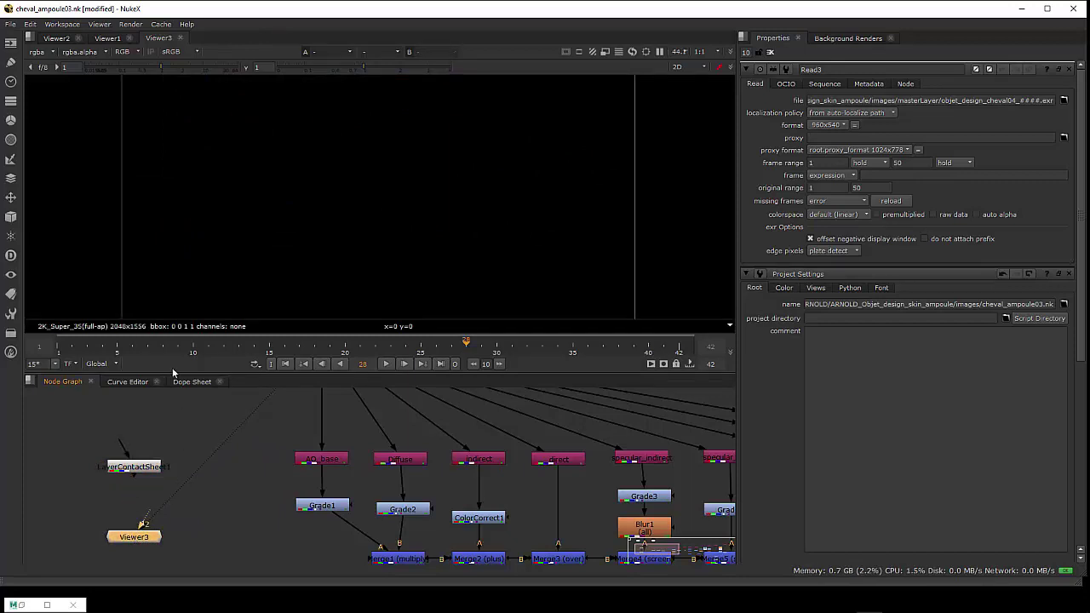
pyautogui.click(322, 53)
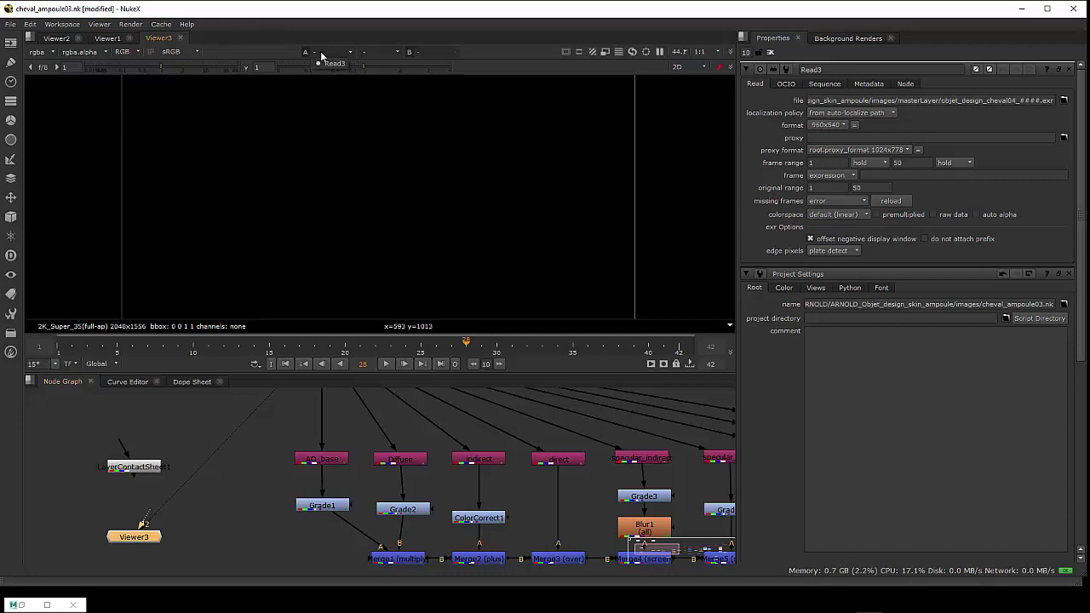
pyautogui.click(329, 65)
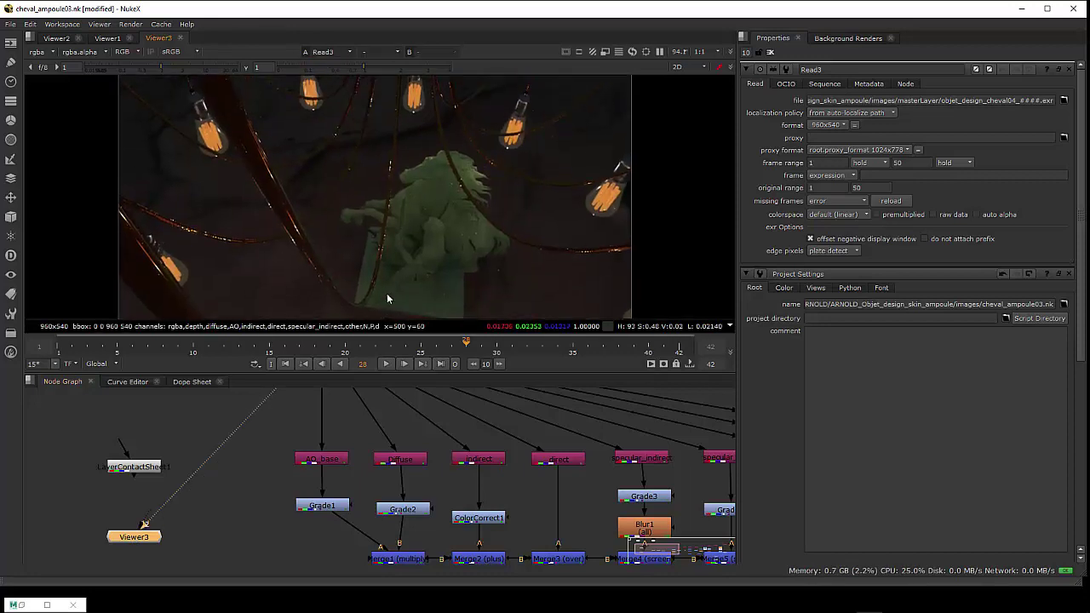
pyautogui.scroll(-2, 390, 260)
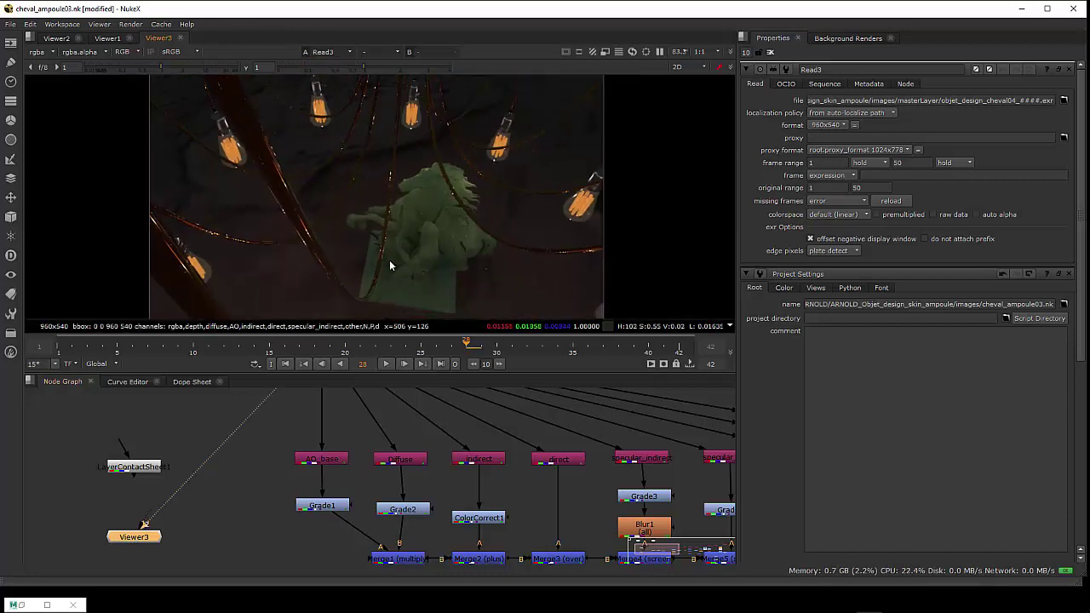
pyautogui.moveTo(348, 460)
pyautogui.mouseDown()
pyautogui.moveTo(287, 479)
pyautogui.moveTo(366, 517)
pyautogui.mouseUp()
pyautogui.click(275, 488)
pyautogui.click(342, 424)
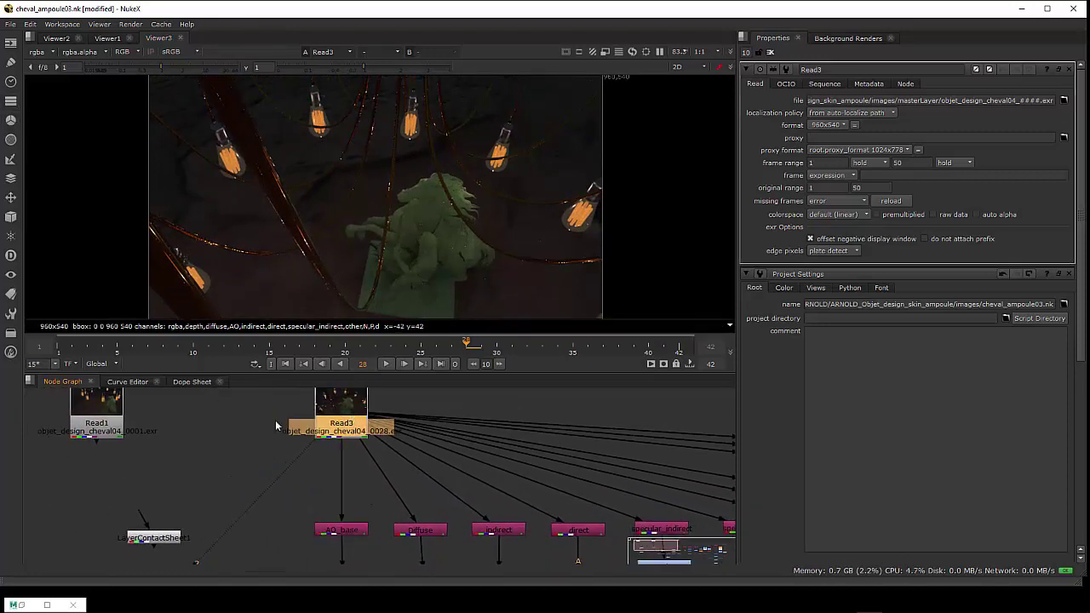
pyautogui.click(225, 439)
# Add a new Shuffle node (Shuffle2) and position it beside Read3
pyautogui.press('Tab')
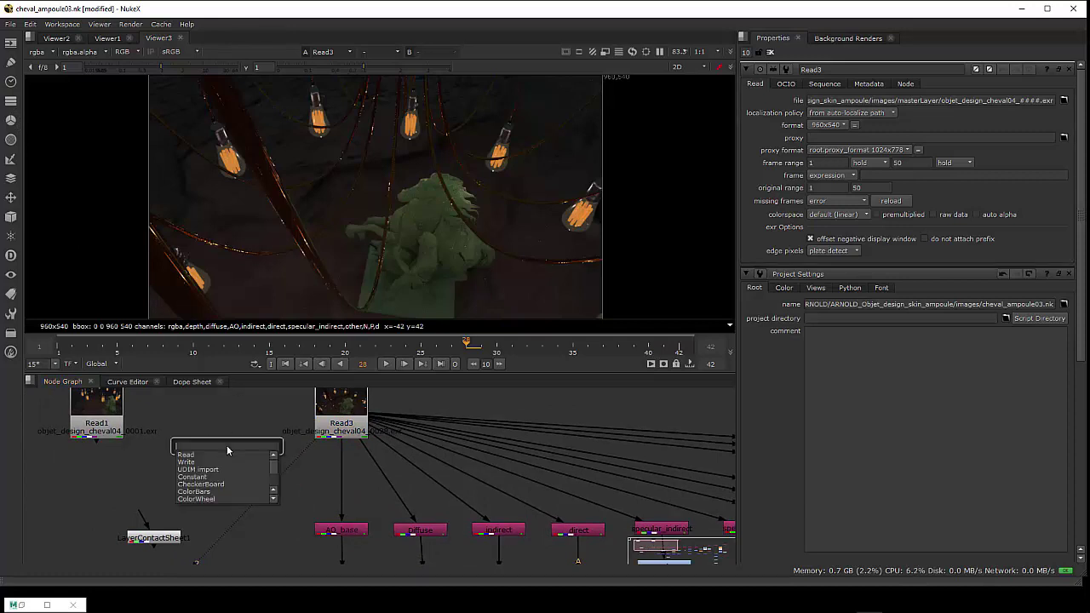
pyautogui.write('shuf')
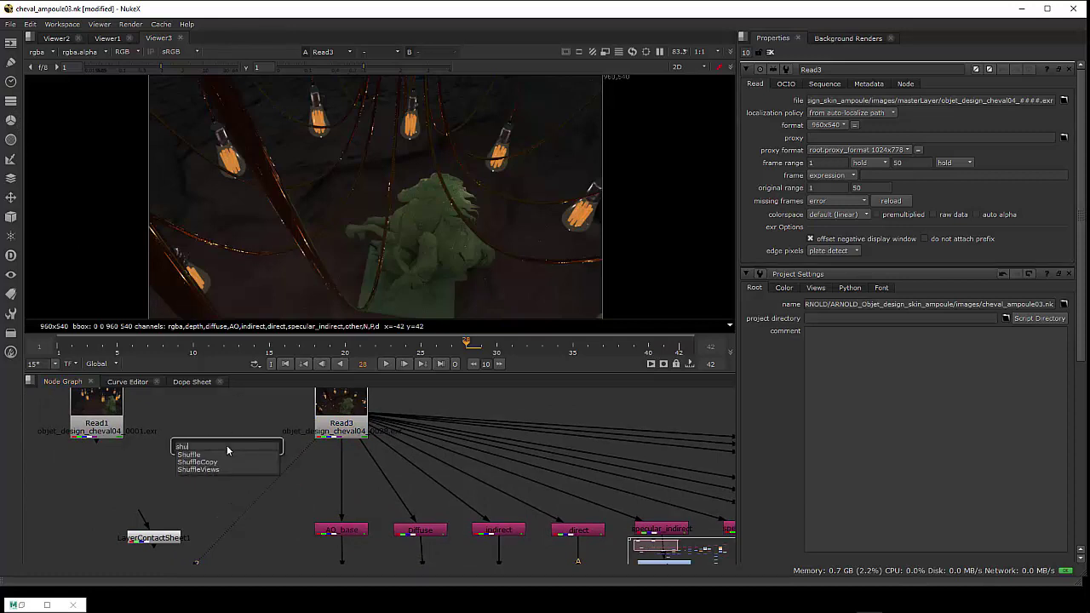
pyautogui.click(200, 456)
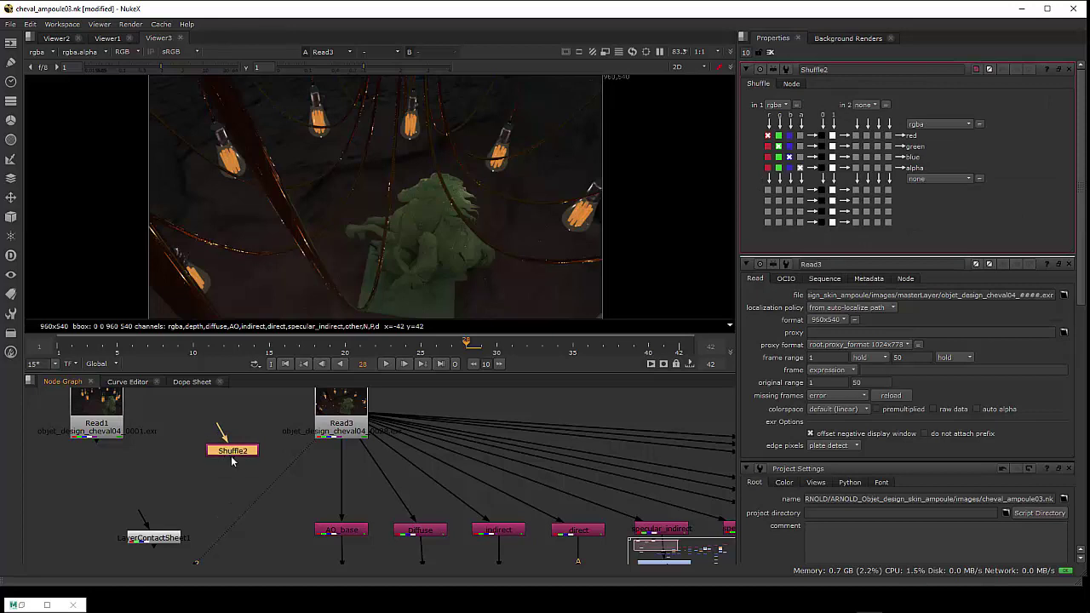
pyautogui.moveTo(231, 458); pyautogui.dragTo(239, 466)
pyautogui.click(11, 101)
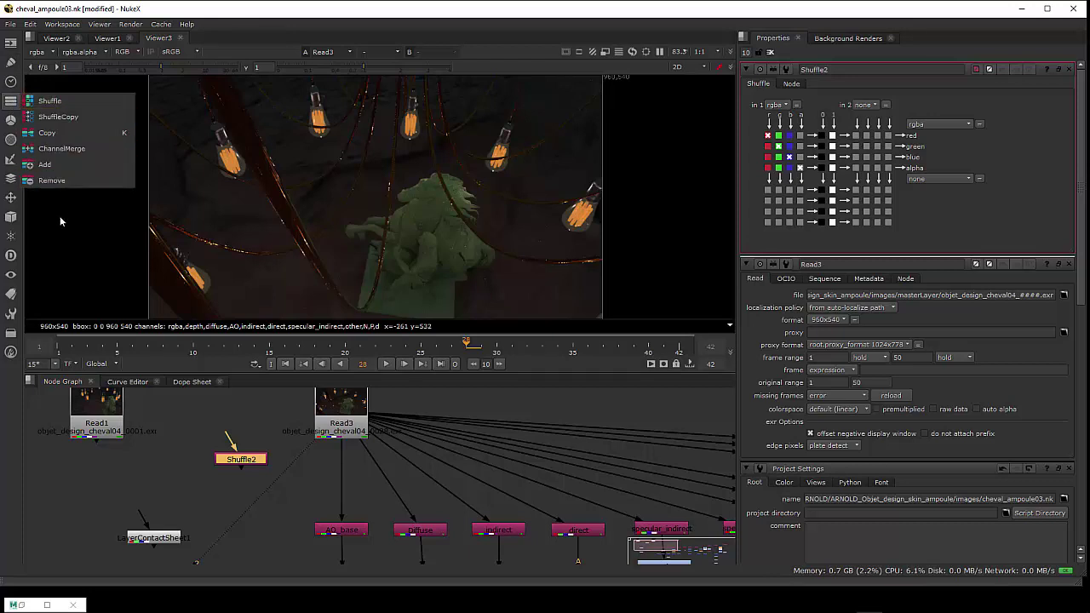
pyautogui.click(189, 418)
pyautogui.moveTo(236, 460)
pyautogui.mouseDown()
pyautogui.moveTo(345, 500)
pyautogui.moveTo(236, 440)
pyautogui.mouseUp()
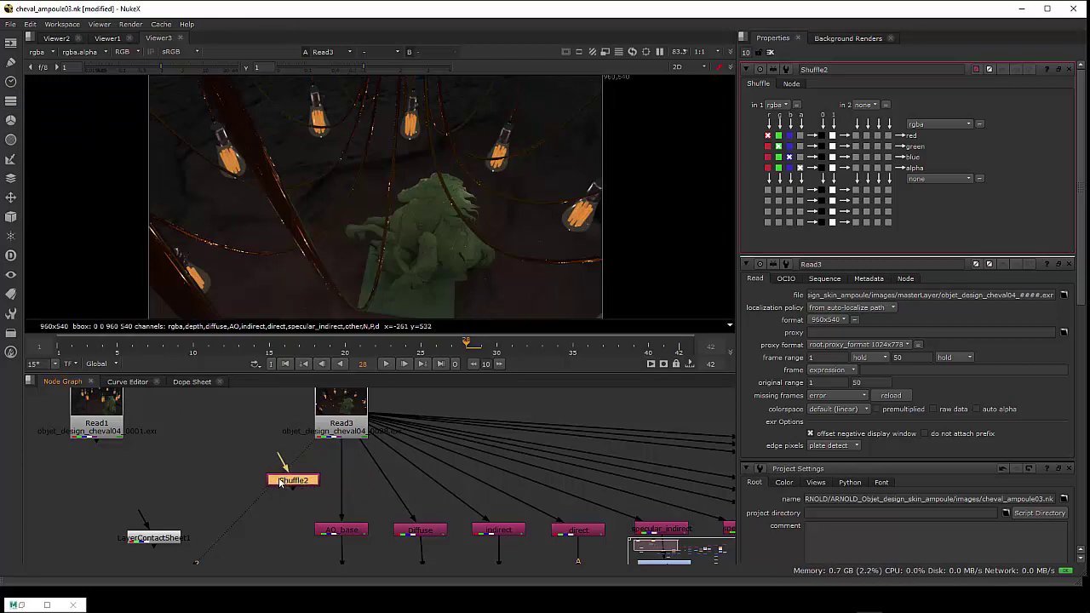
# Open AO_base's Shuffle properties and confirm its input layer stays on AO
pyautogui.click(352, 531)
pyautogui.doubleClick(353, 531)
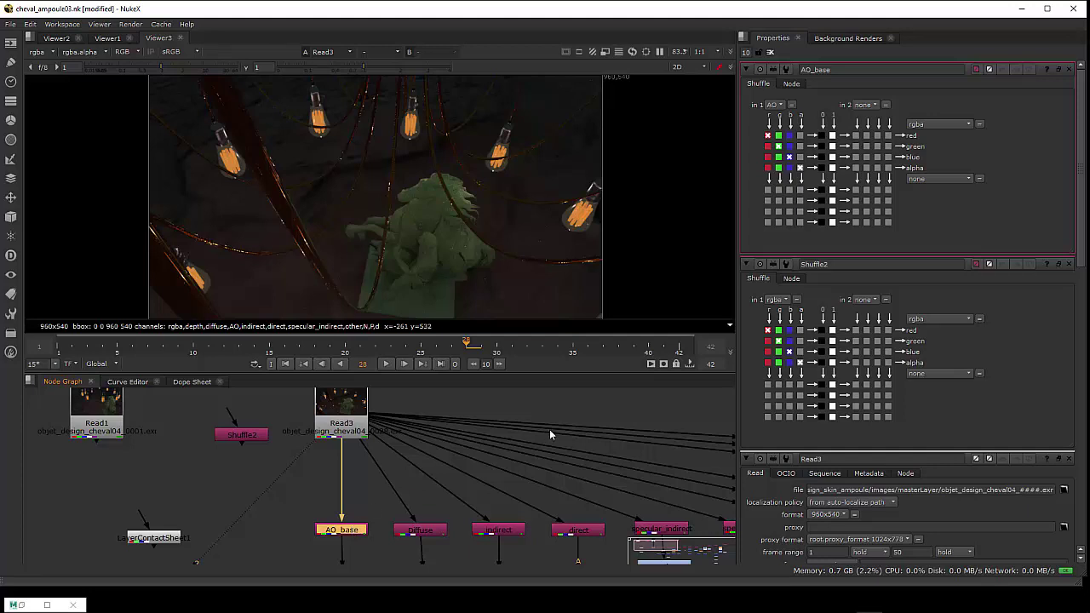
pyautogui.click(776, 106)
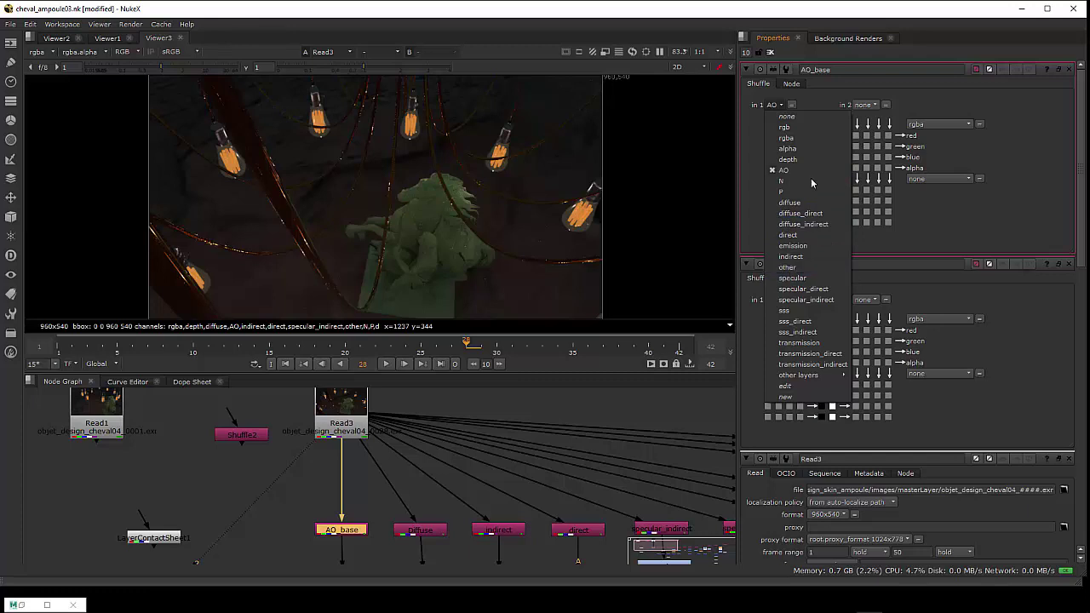
pyautogui.click(378, 505)
pyautogui.click(349, 530)
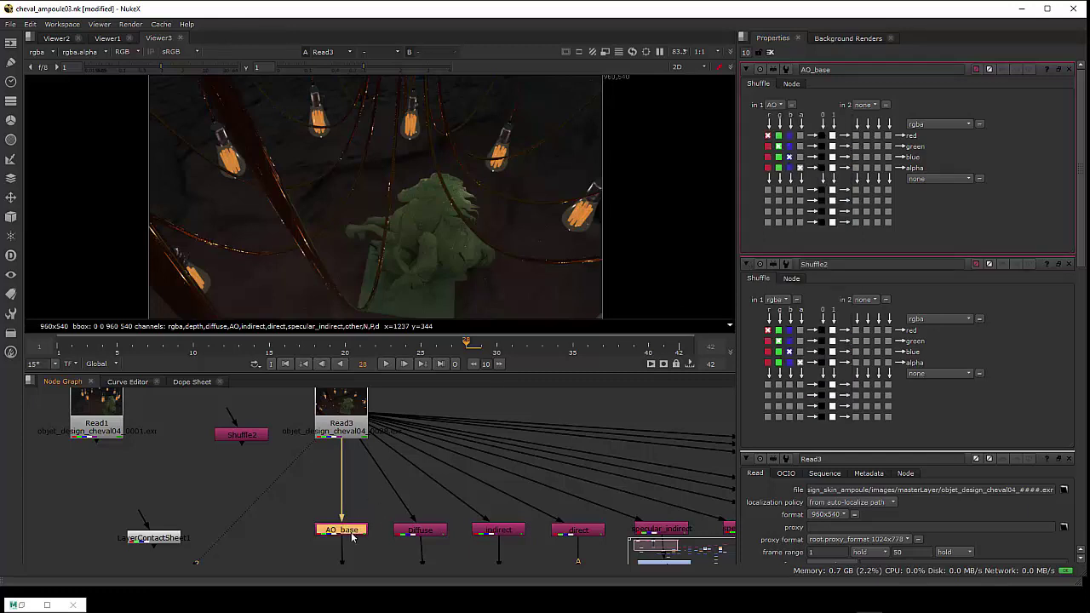
# View the AO_base, Diffuse, indirect, direct and specular_indirect passes in turn in Viewer3
pyautogui.moveTo(361, 552); pyautogui.dragTo(342, 489)
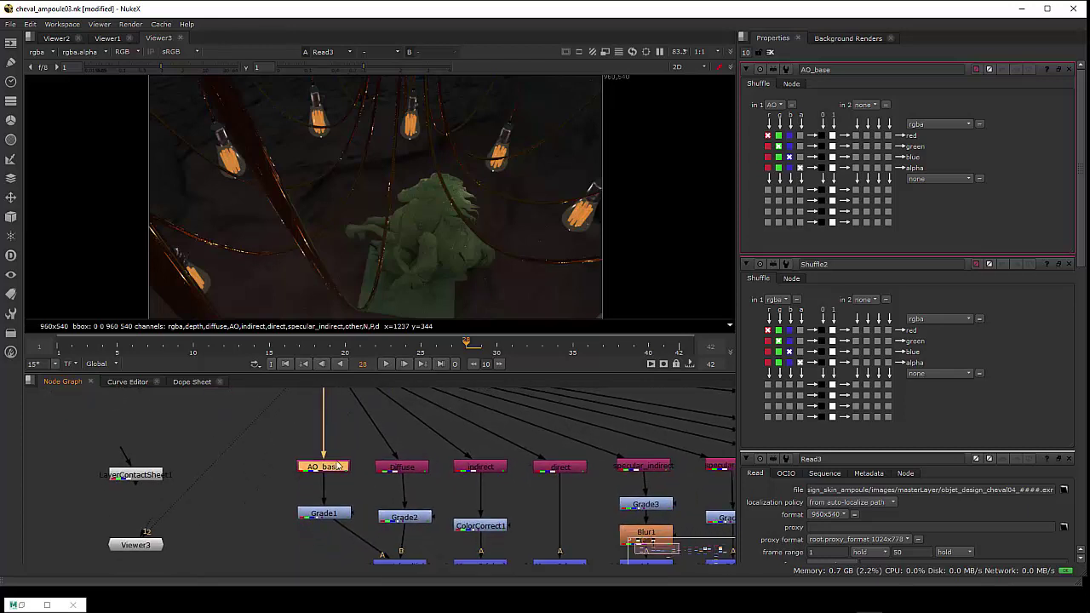
pyautogui.press('1')
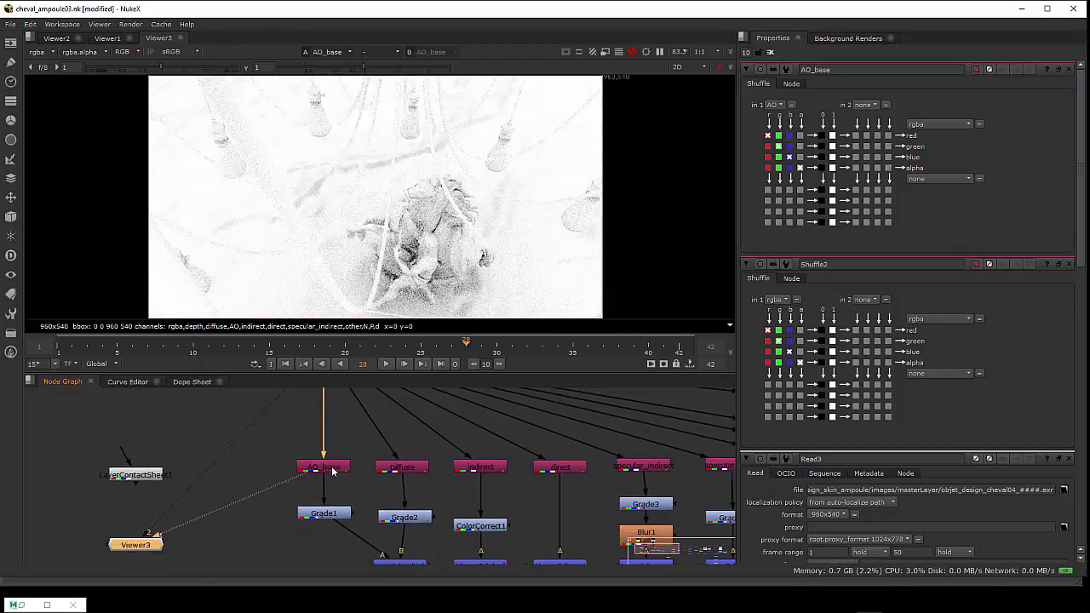
pyautogui.click(397, 469)
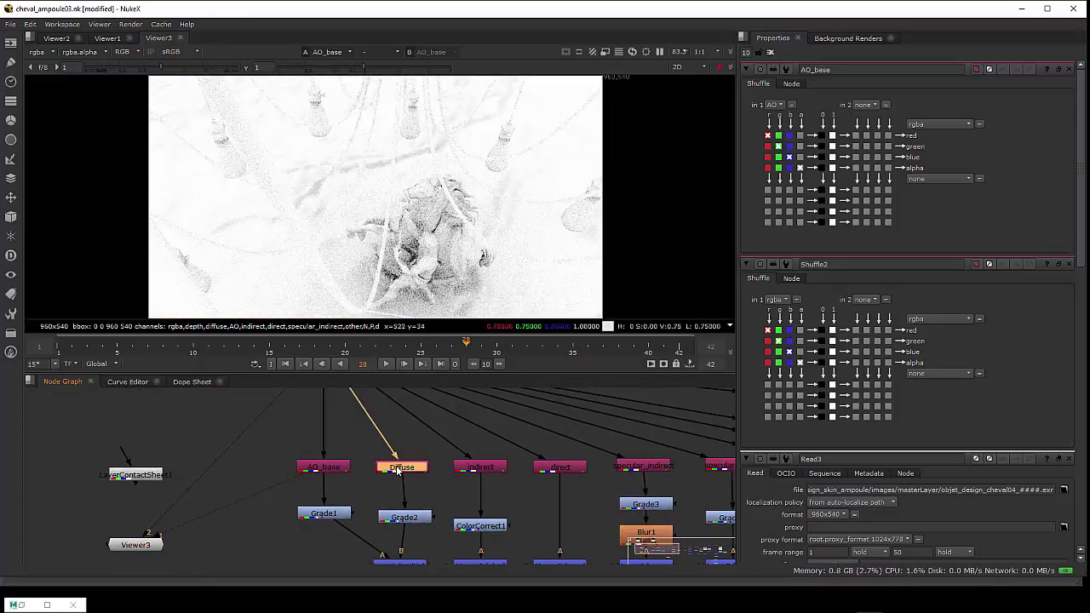
pyautogui.press('1')
pyautogui.click(477, 468)
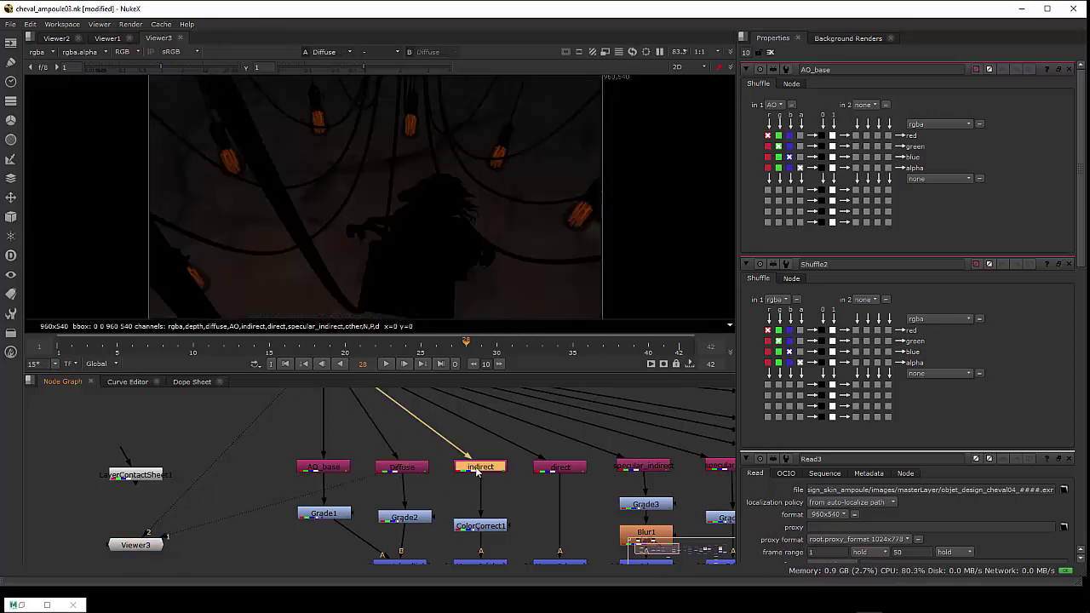
pyautogui.press('1')
pyautogui.click(554, 469)
pyautogui.press('1')
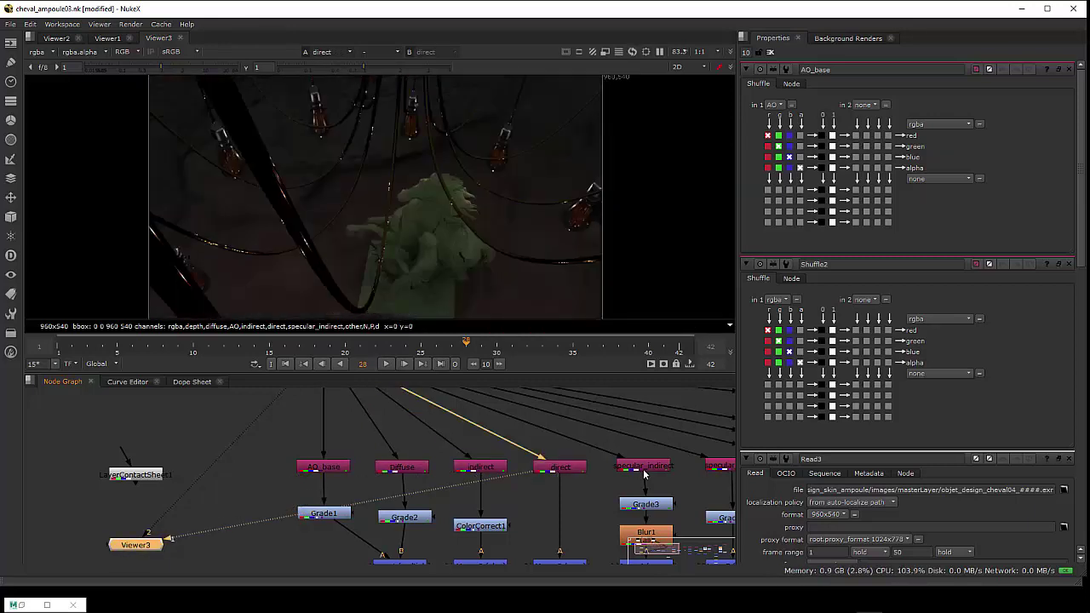
pyautogui.click(645, 468)
pyautogui.press('1')
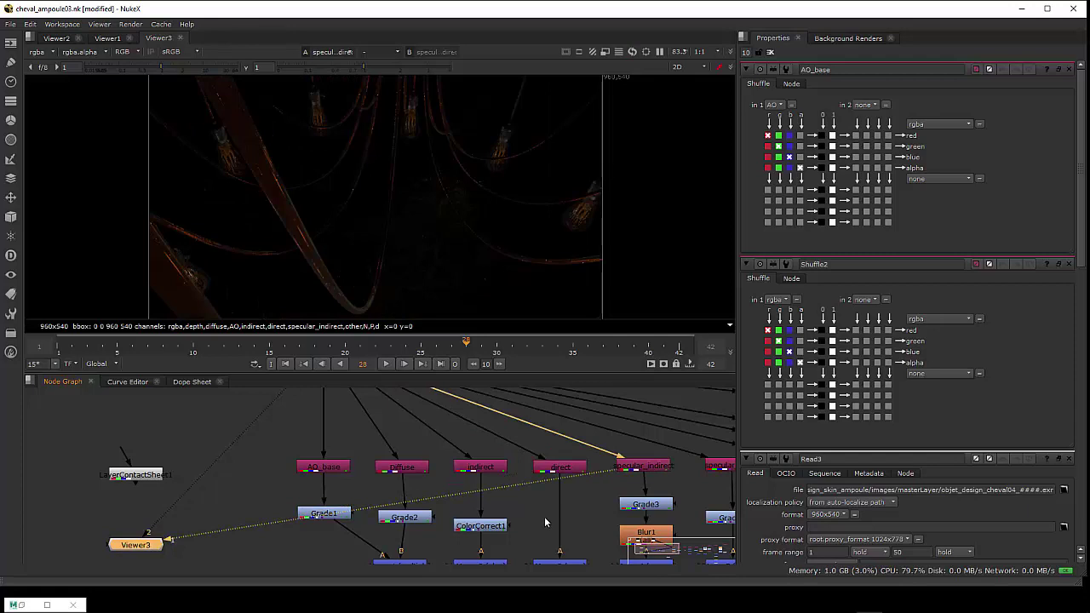
# View the specular_direct pass, then the SSS_cheval pass showing only the horse
pyautogui.scroll(-1, 545, 518)
pyautogui.moveTo(550, 510); pyautogui.dragTo(473, 509)
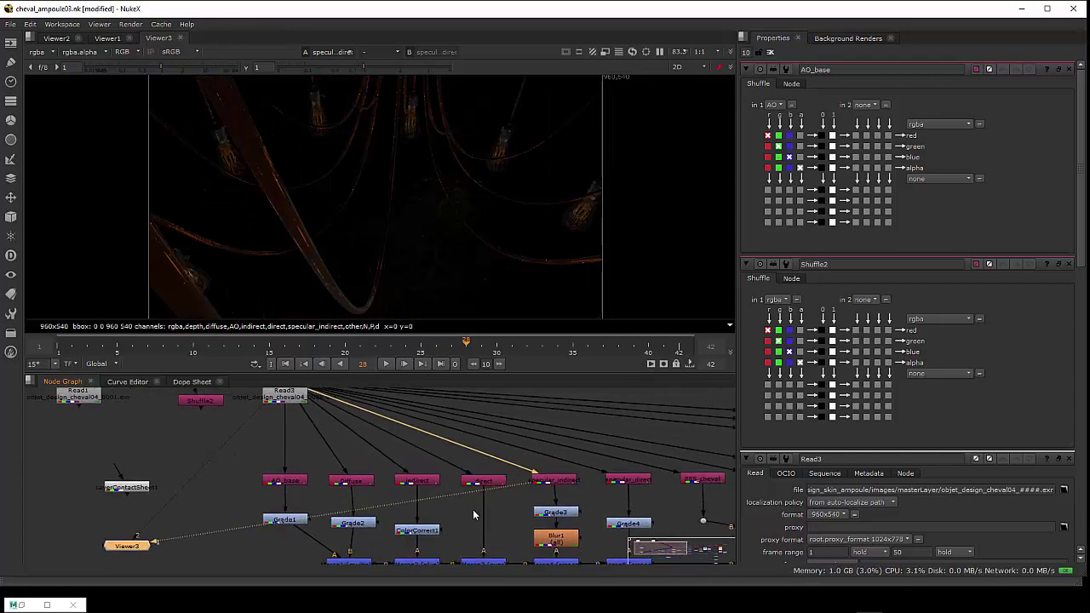
pyautogui.click(620, 480)
pyautogui.press('1')
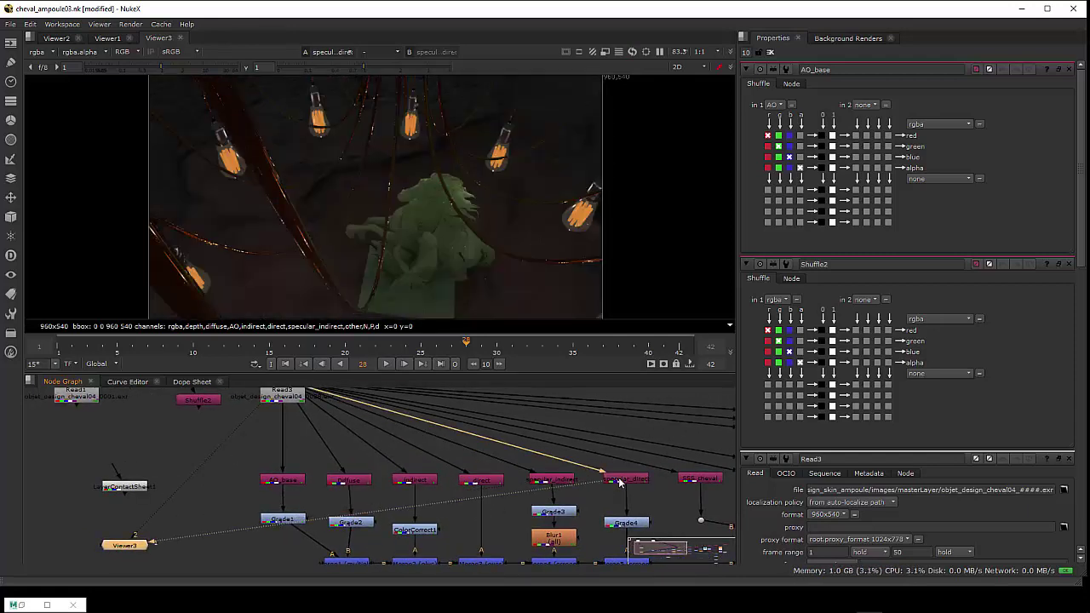
pyautogui.click(684, 479)
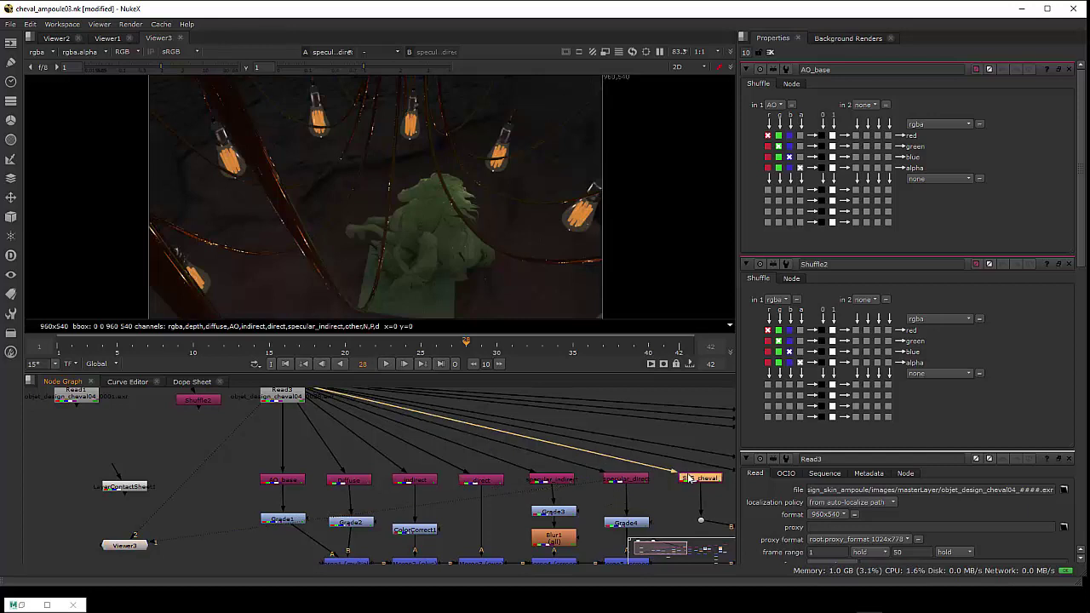
pyautogui.press('1')
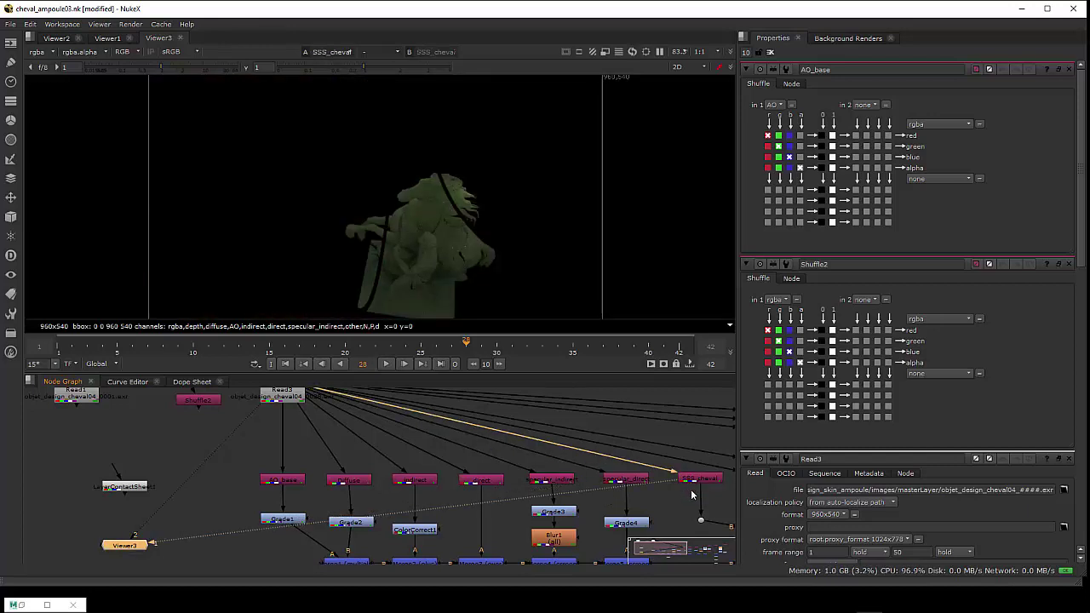
# Navigate to RotoPaint1 and view its final result in Viewer3
pyautogui.scroll(-2, 586, 499)
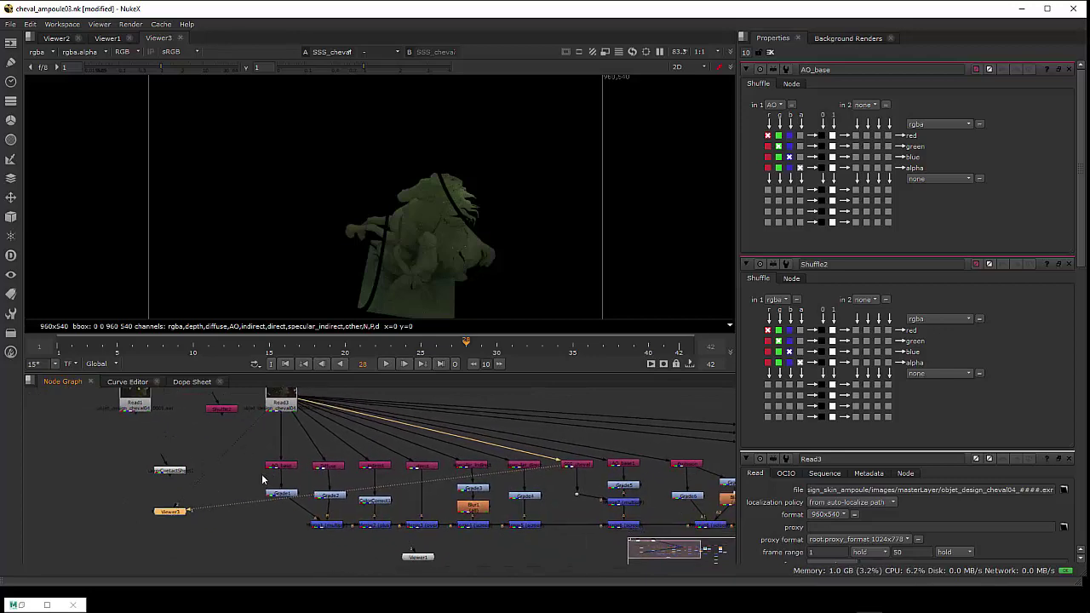
pyautogui.moveTo(333, 494); pyautogui.dragTo(194, 466)
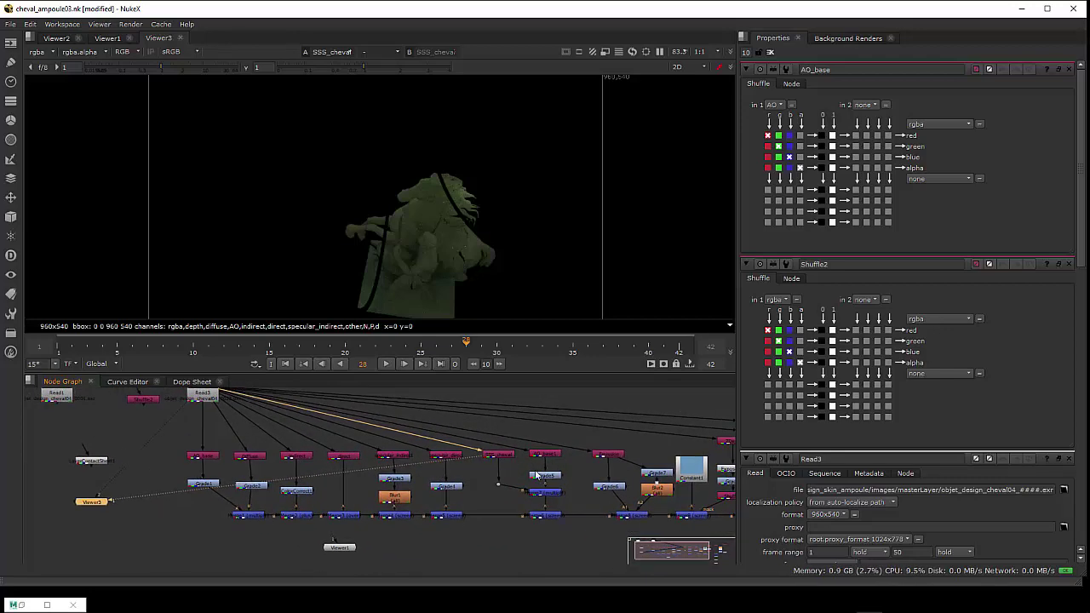
pyautogui.scroll(2, 298, 514)
pyautogui.scroll(1, 297, 516)
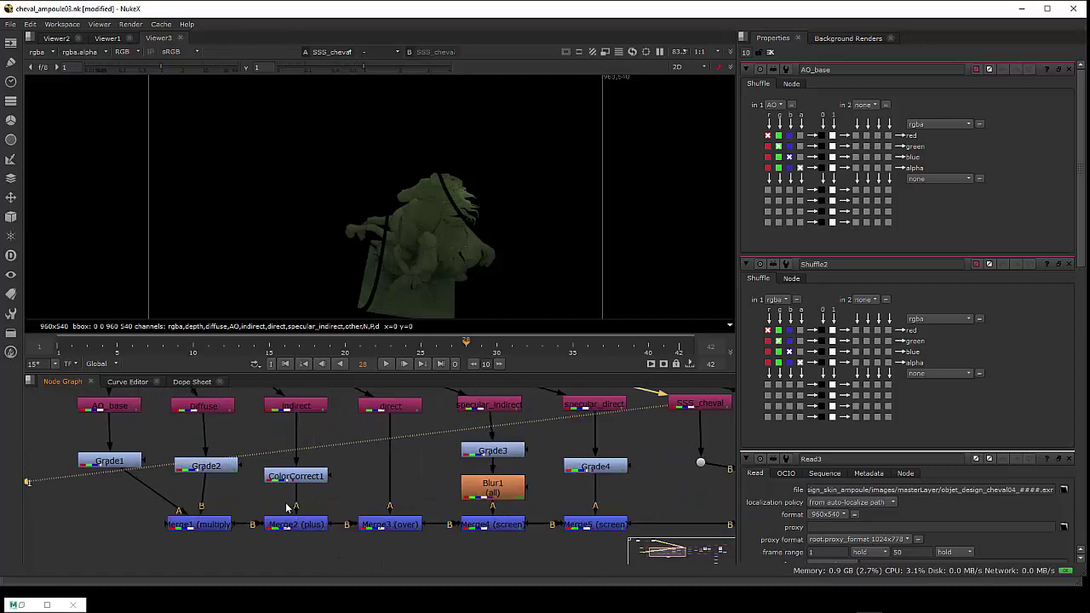
pyautogui.scroll(1, 297, 518)
pyautogui.scroll(2, 297, 521)
pyautogui.scroll(-2, 451, 516)
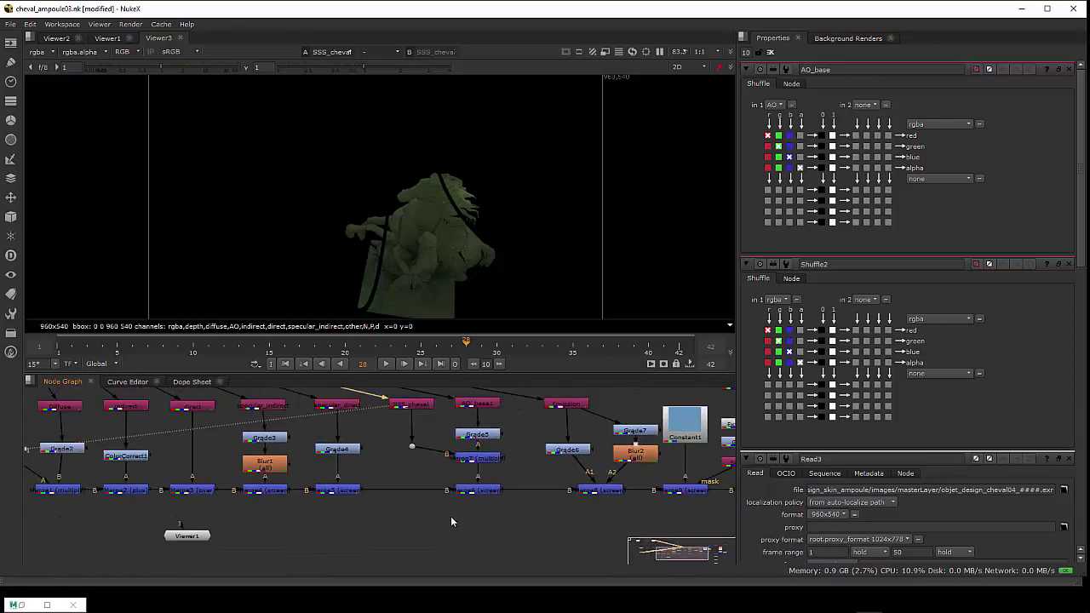
pyautogui.scroll(-1, 394, 505)
pyautogui.moveTo(463, 494); pyautogui.dragTo(386, 465)
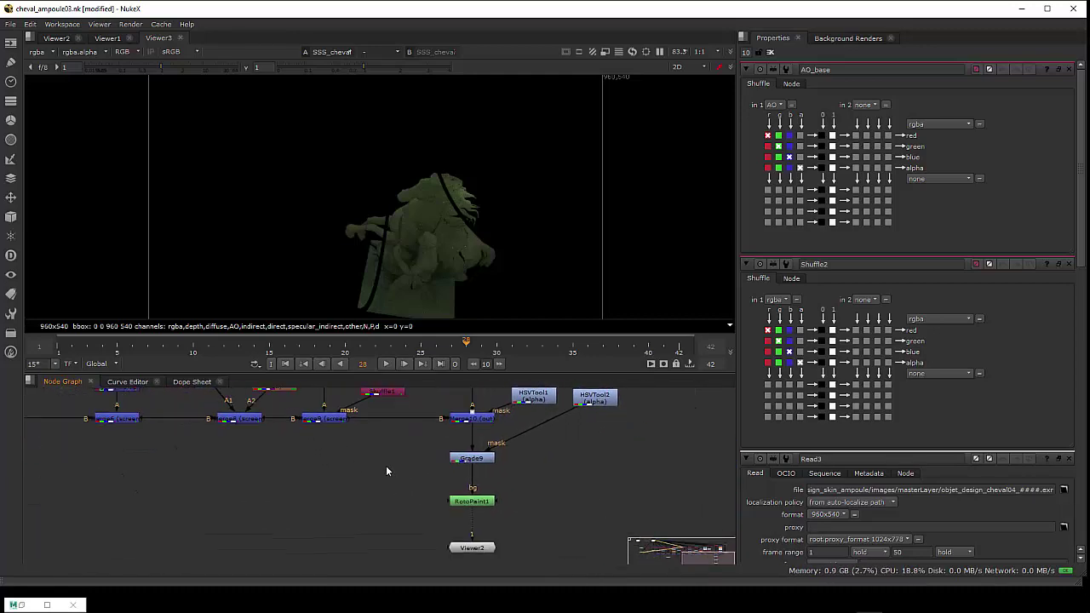
pyautogui.click(482, 494)
pyautogui.press('1')
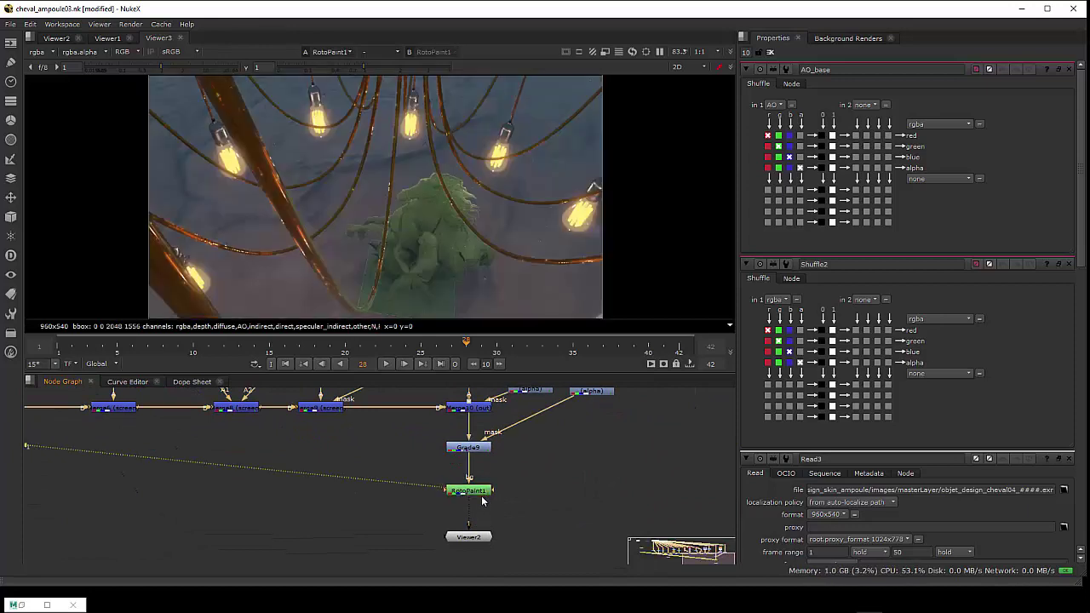
# View the Merge1 multiply output: dim bulbs with the horse as a silhouette
pyautogui.scroll(-1, 363, 214)
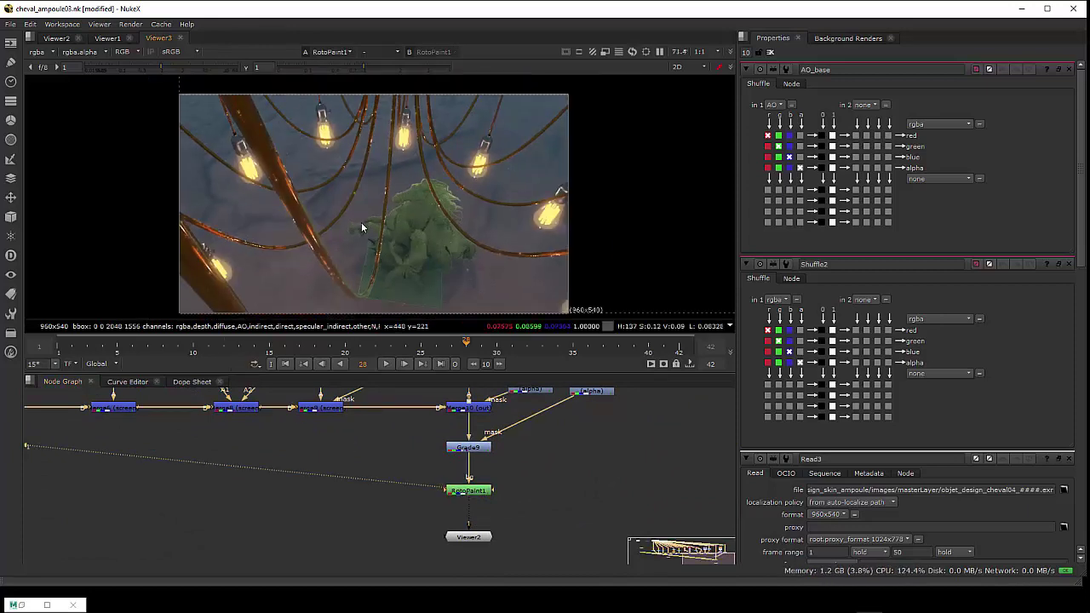
pyautogui.scroll(-1, 373, 204)
pyautogui.moveTo(373, 203)
pyautogui.mouseDown()
pyautogui.moveTo(375, 235)
pyautogui.moveTo(377, 217)
pyautogui.mouseUp()
pyautogui.scroll(1, 380, 224)
pyautogui.scroll(-2, 578, 539)
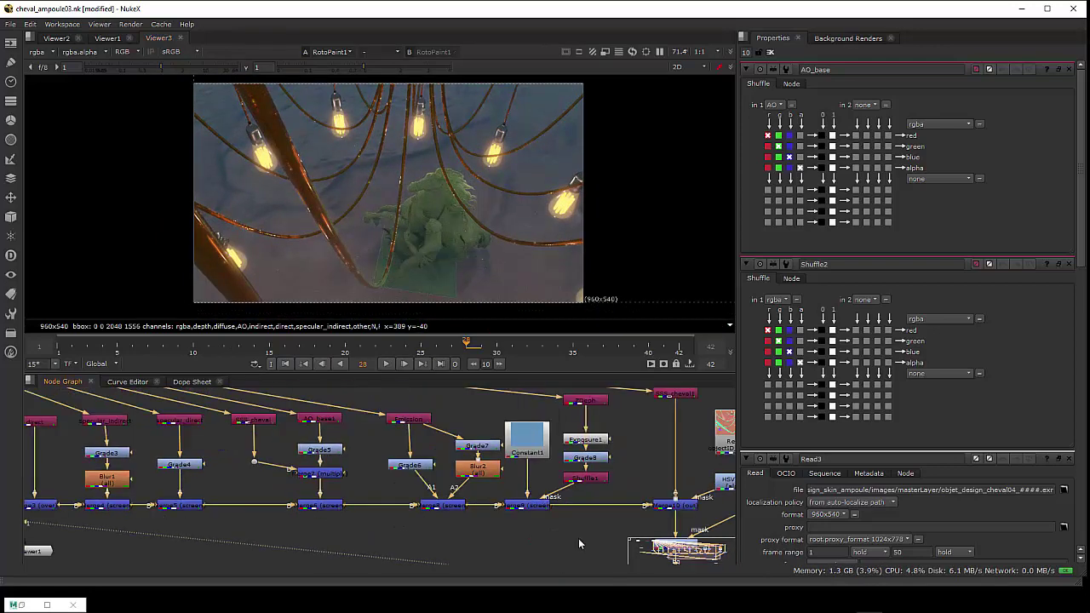
pyautogui.scroll(1, 256, 486)
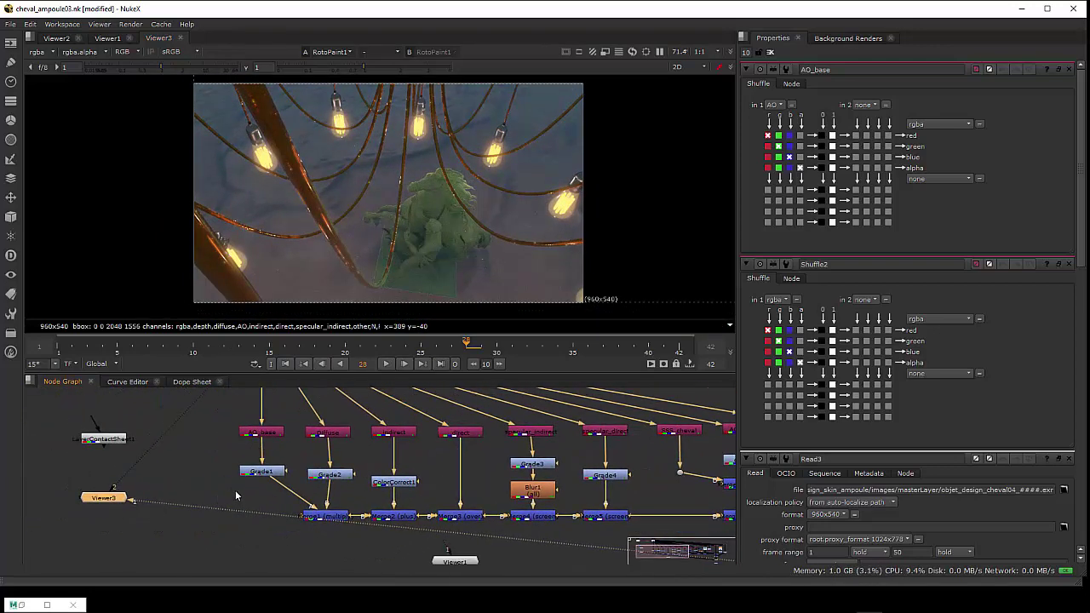
pyautogui.moveTo(254, 486); pyautogui.dragTo(216, 517)
pyautogui.click(313, 536)
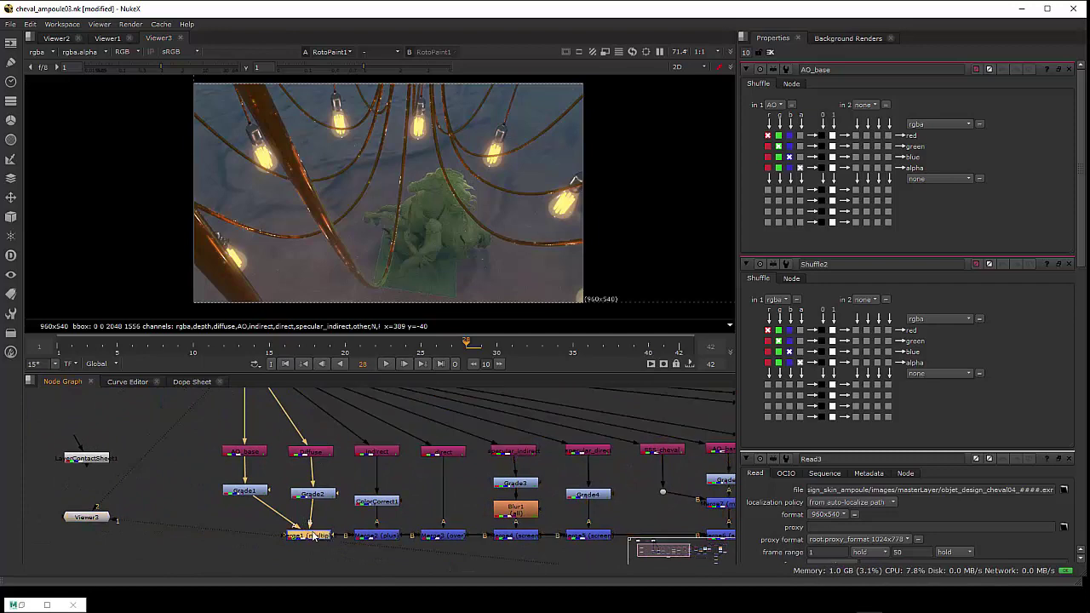
pyautogui.press('1')
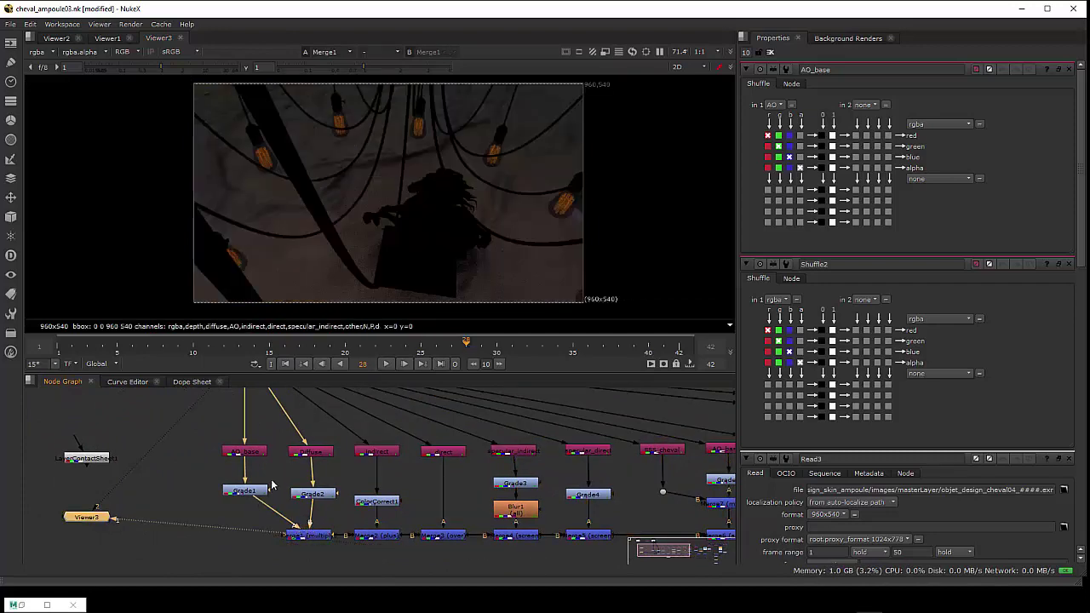
# View the Merge2 (plus) result combining the diffuse and indirect passes
pyautogui.scroll(1, 273, 485)
pyautogui.scroll(1, 280, 494)
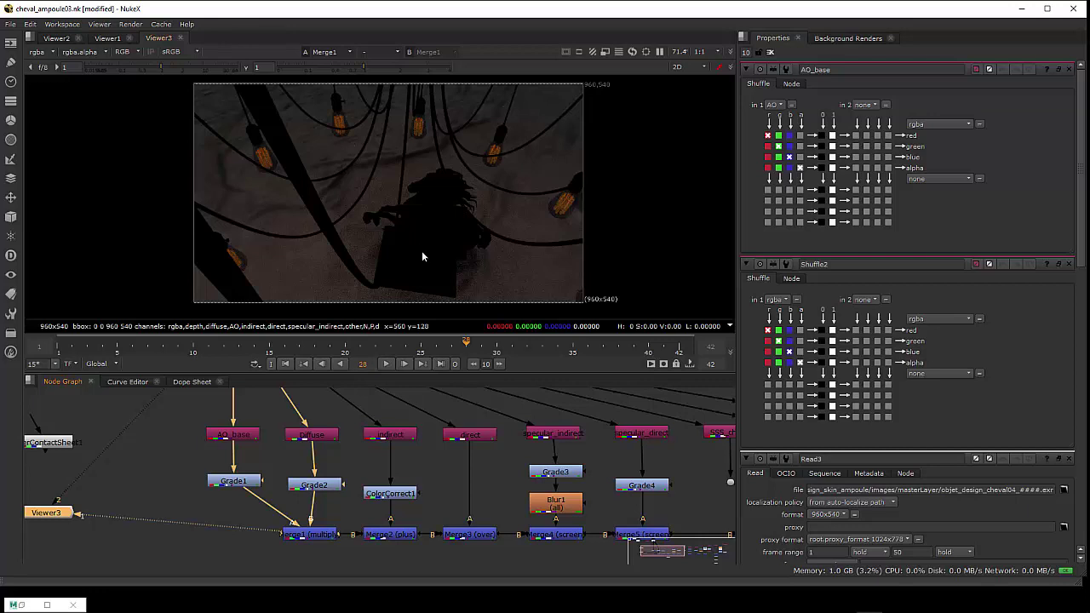
pyautogui.moveTo(353, 468); pyautogui.dragTo(273, 466)
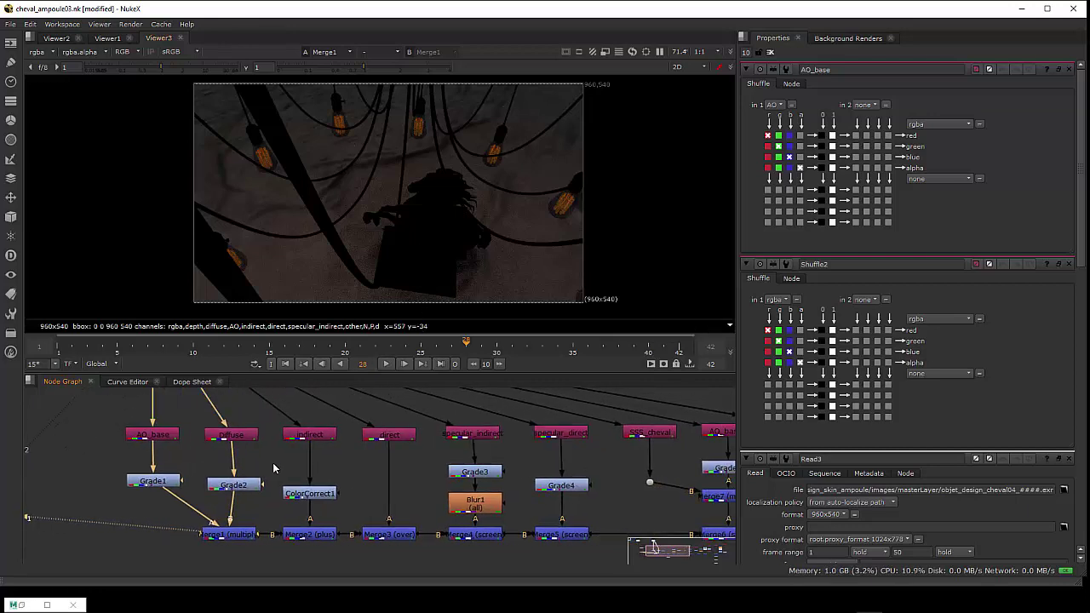
pyautogui.click(250, 435)
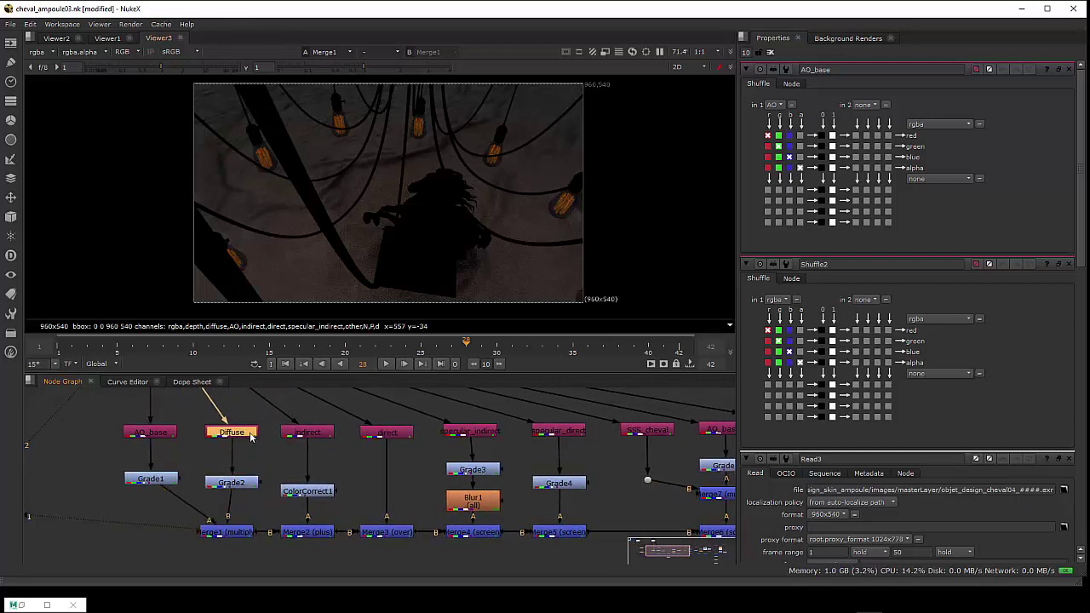
pyautogui.click(312, 534)
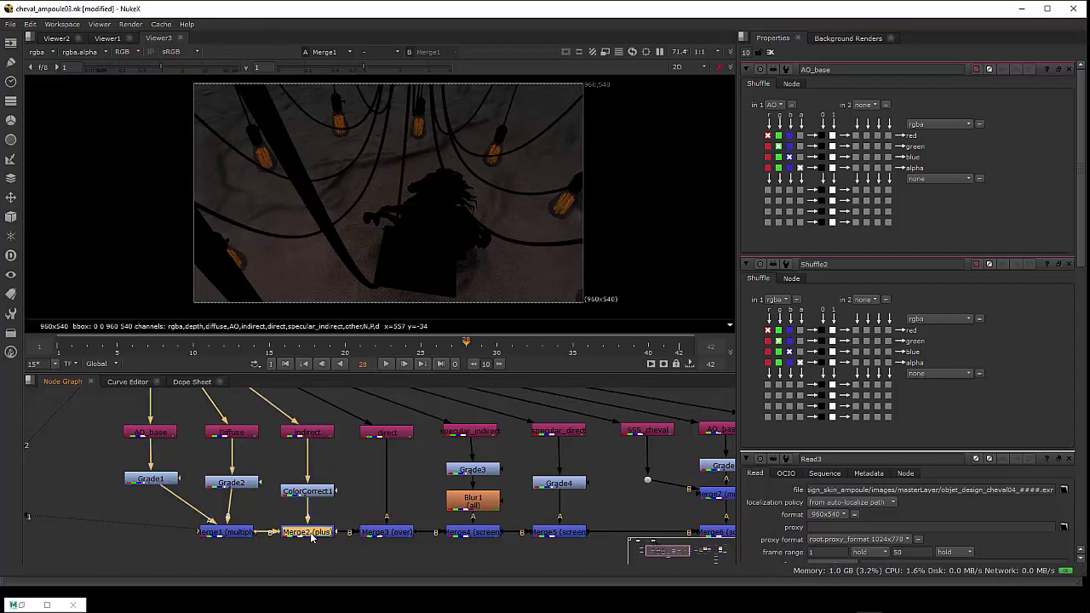
pyautogui.press('1')
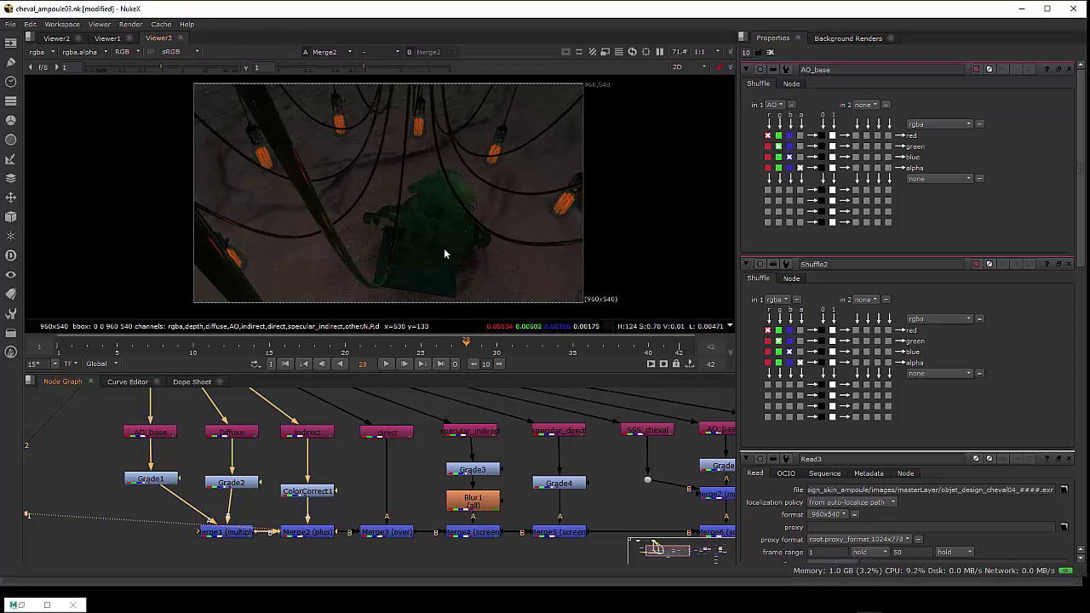
# View the direct pass on its own, then the Merge3 over result
pyautogui.click(387, 435)
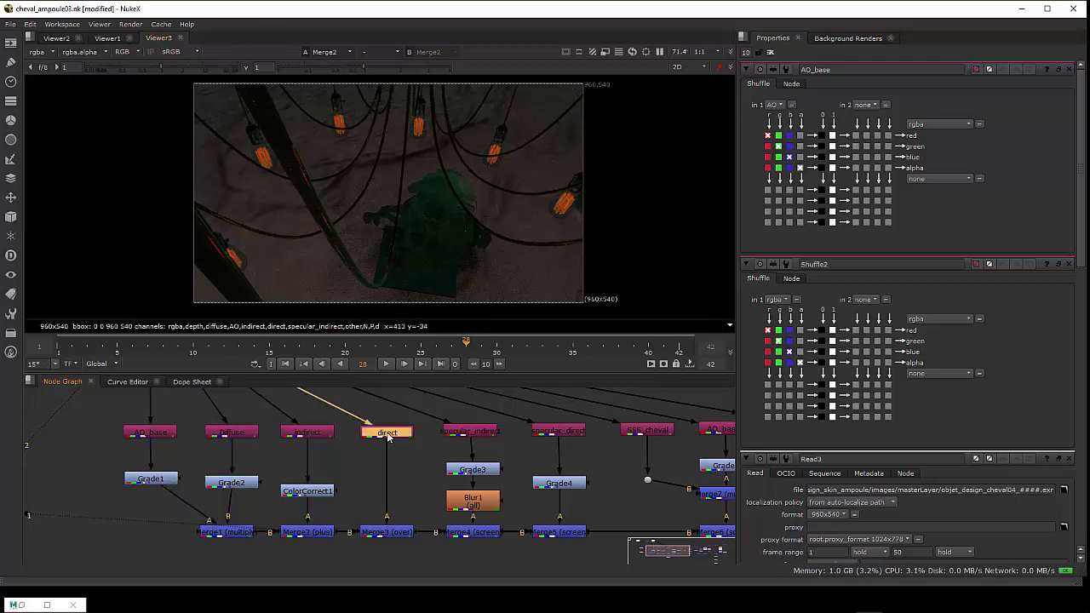
pyautogui.press('1')
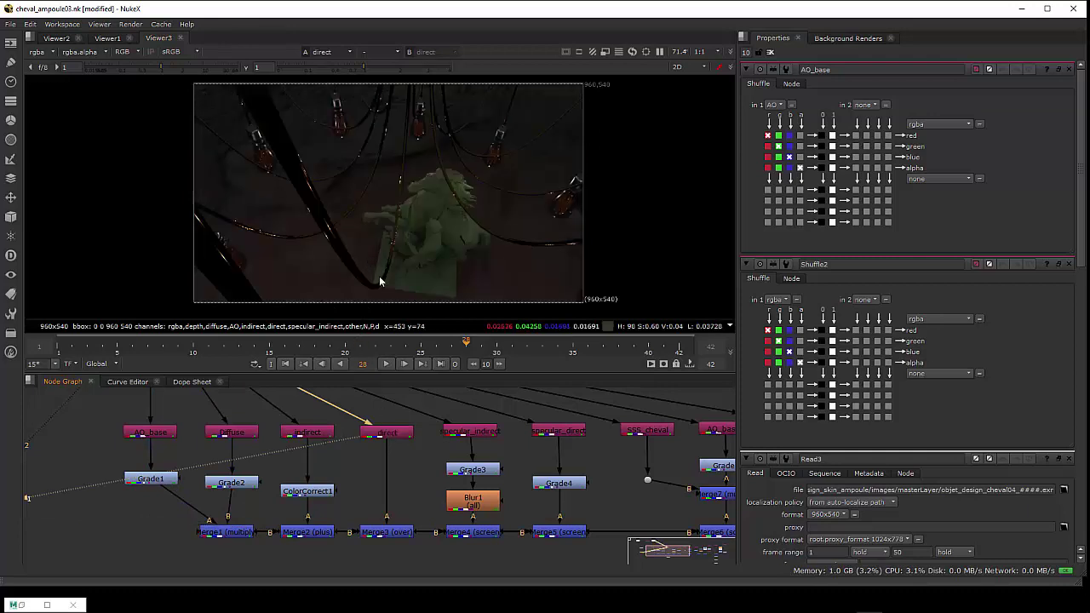
pyautogui.click(388, 533)
pyautogui.press('1')
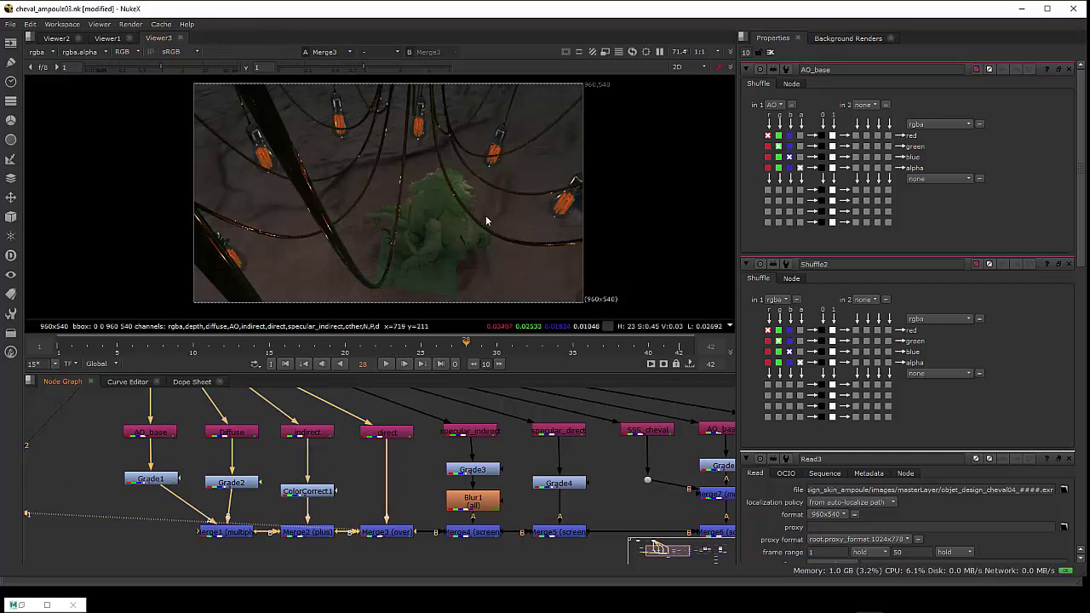
pyautogui.moveTo(415, 496); pyautogui.dragTo(353, 500)
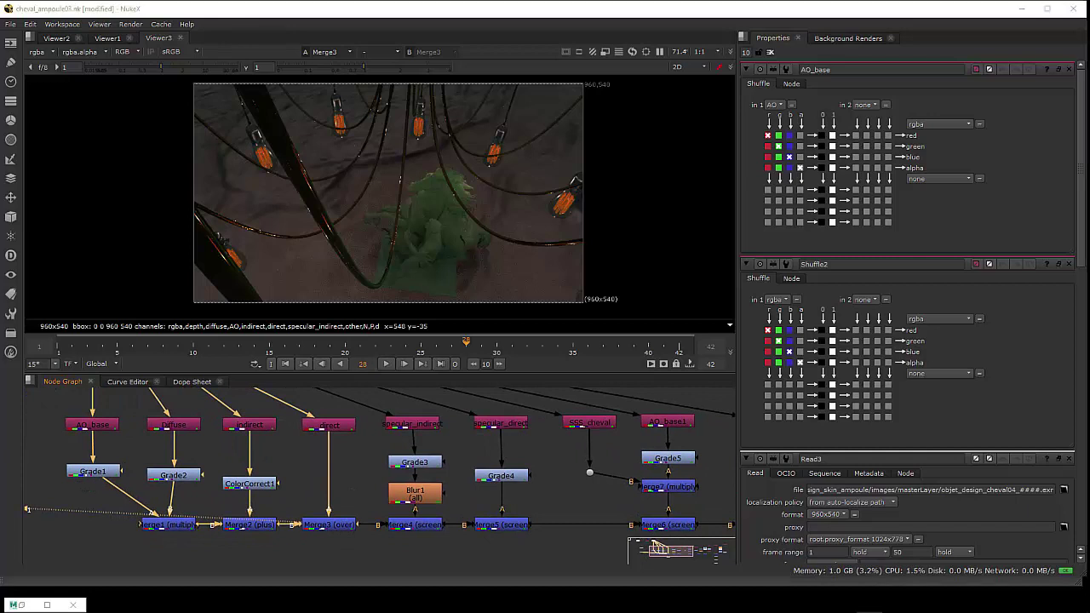
# Set Merge3's operation to screen and step through specular_indirect, Grade3, Blur1 and Merge4
pyautogui.doubleClick(316, 524)
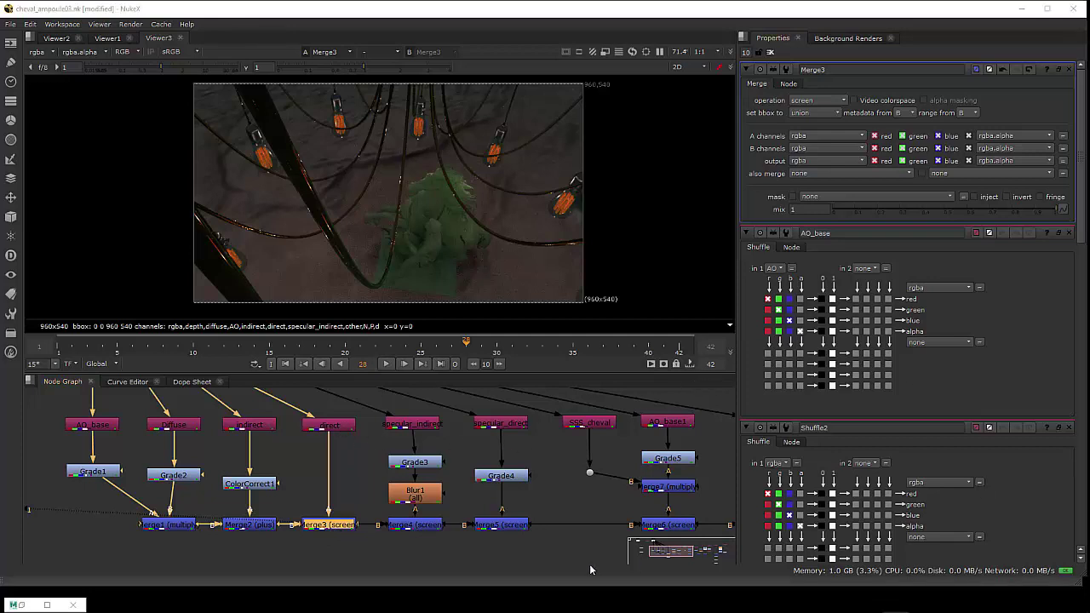
pyautogui.moveTo(461, 529); pyautogui.dragTo(367, 528)
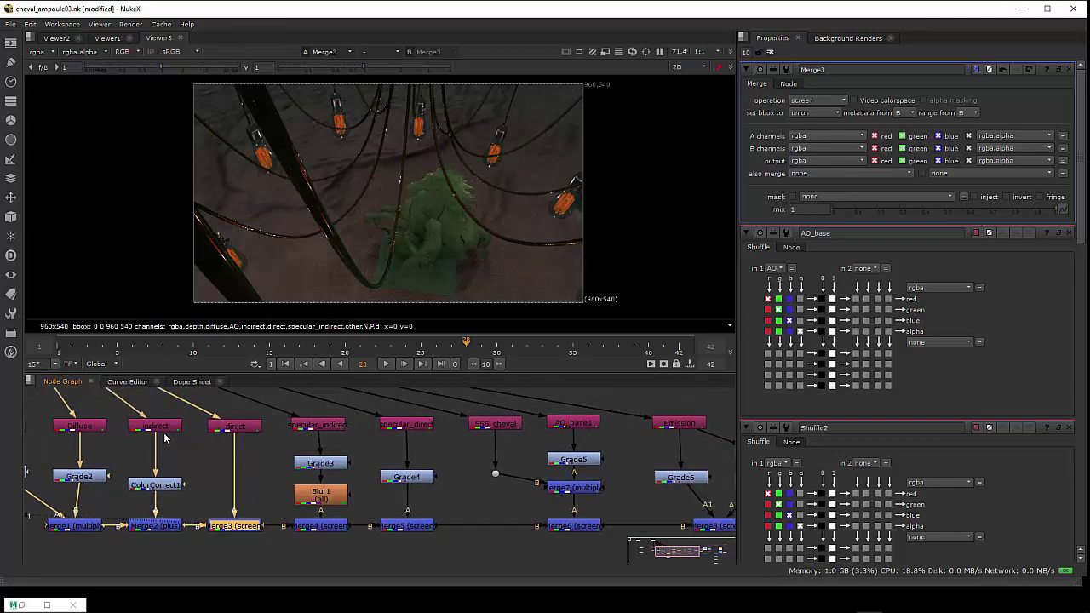
pyautogui.click(326, 429)
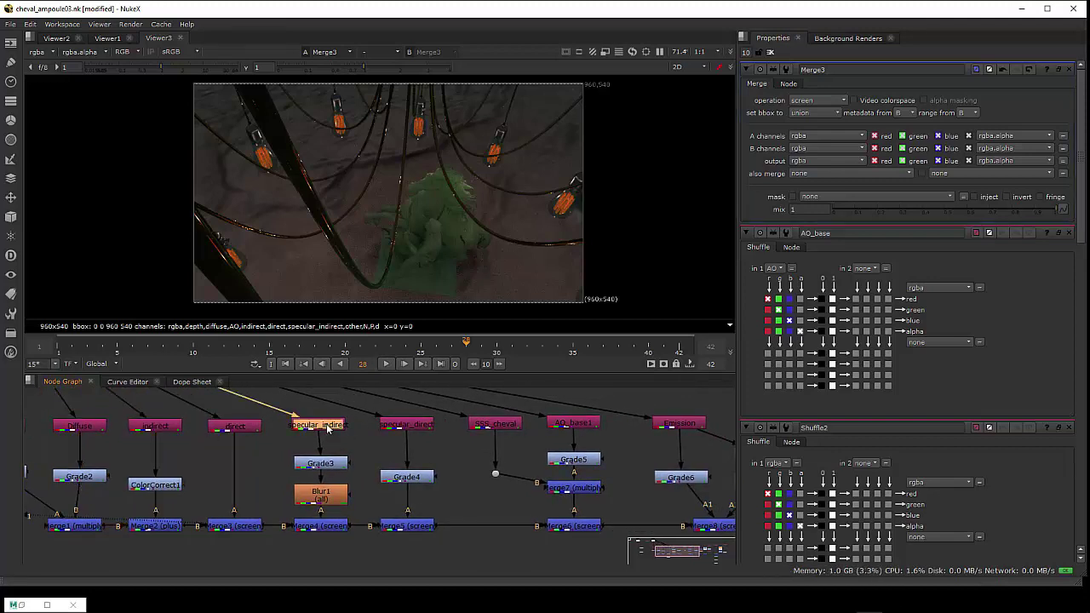
pyautogui.press('1')
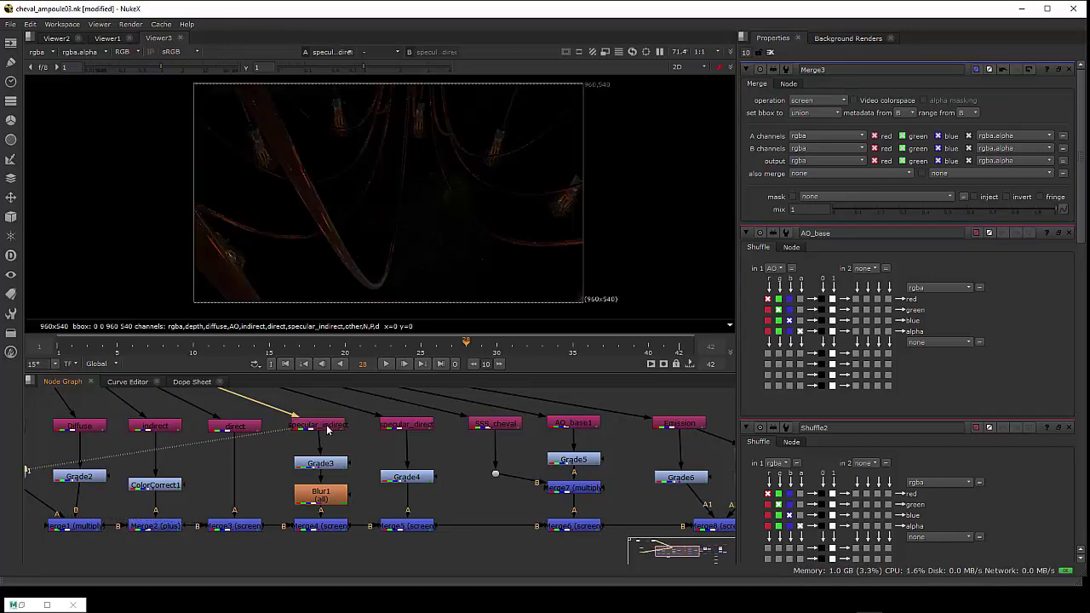
pyautogui.click(332, 462)
pyautogui.press('1')
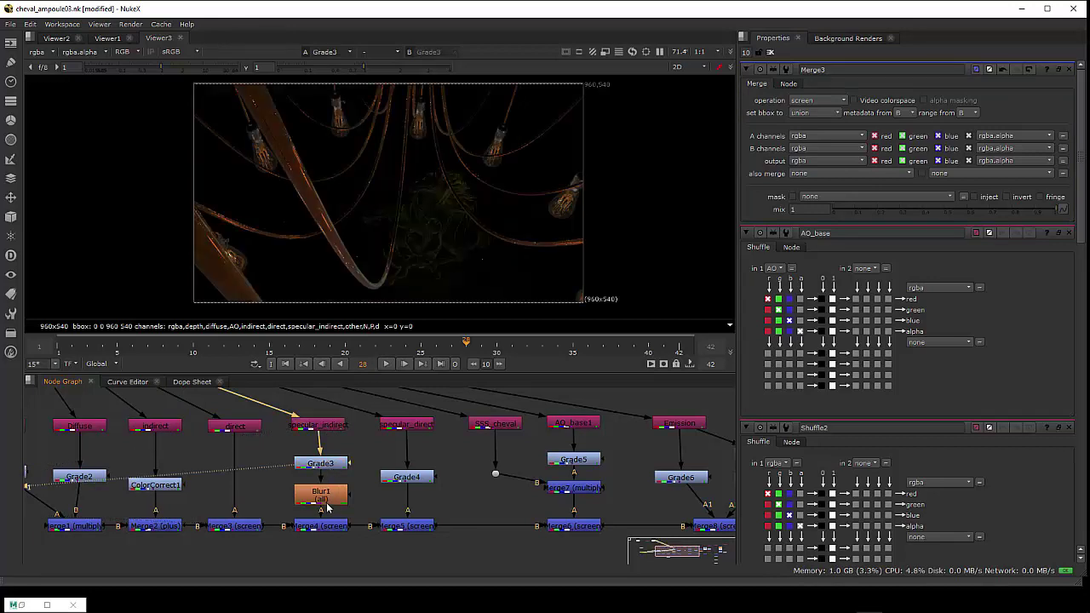
pyautogui.click(327, 504)
pyautogui.press('1')
pyautogui.click(331, 527)
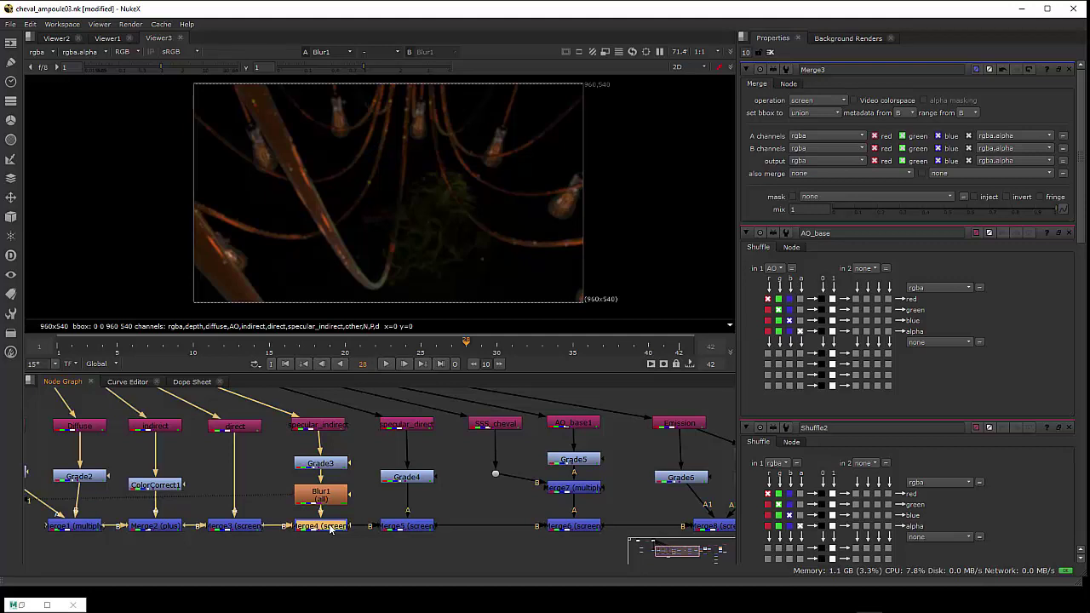
pyautogui.press('1')
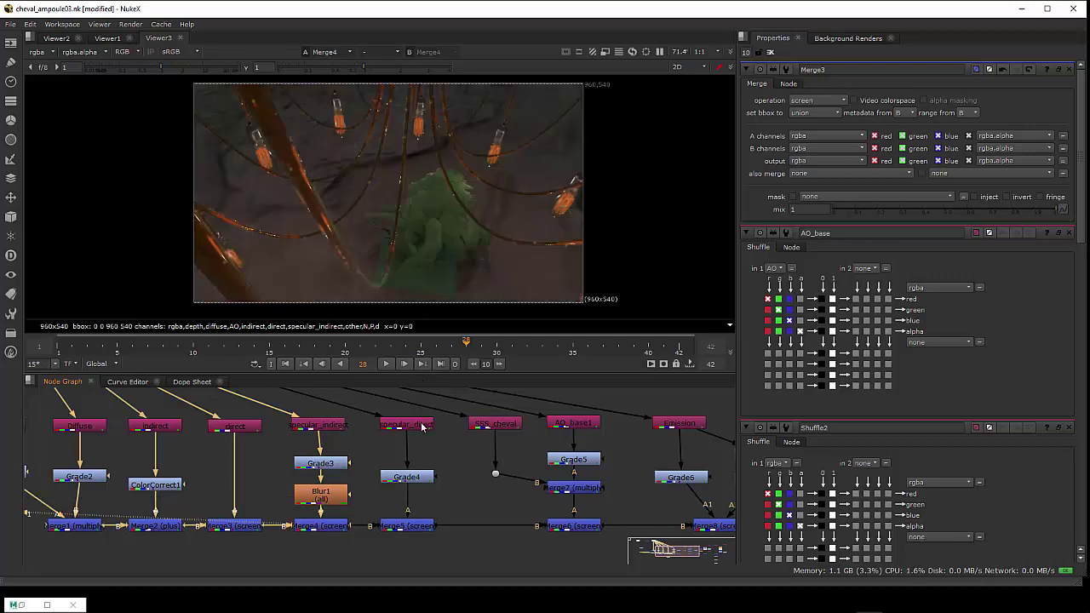
# View specular_direct, Grade4 and the Merge5 result, then reselect both specular pass nodes
pyautogui.click(422, 426)
pyautogui.press('1')
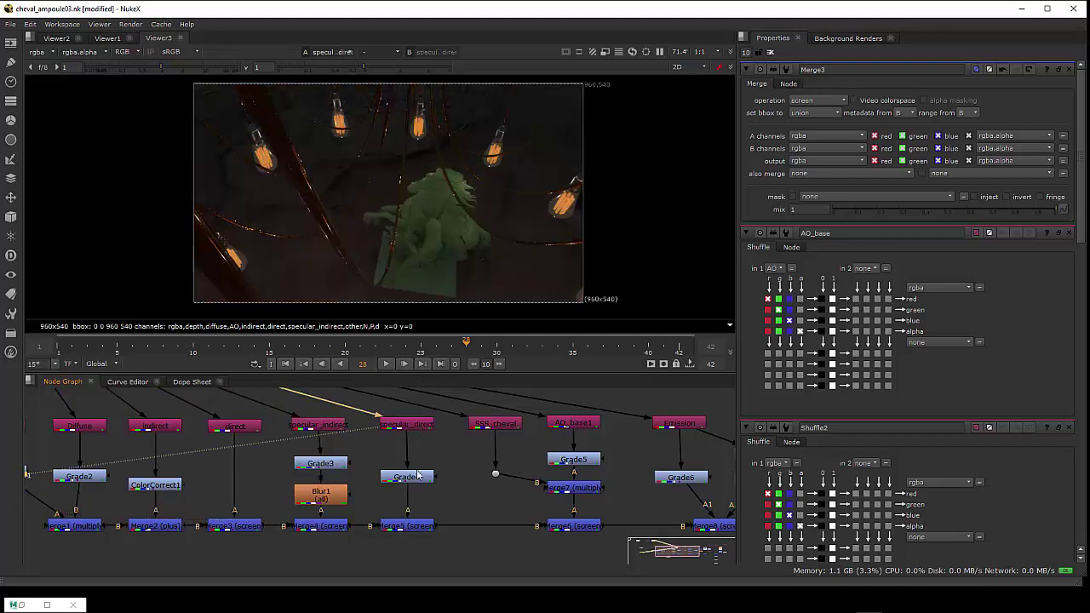
pyautogui.click(418, 478)
pyautogui.press('1')
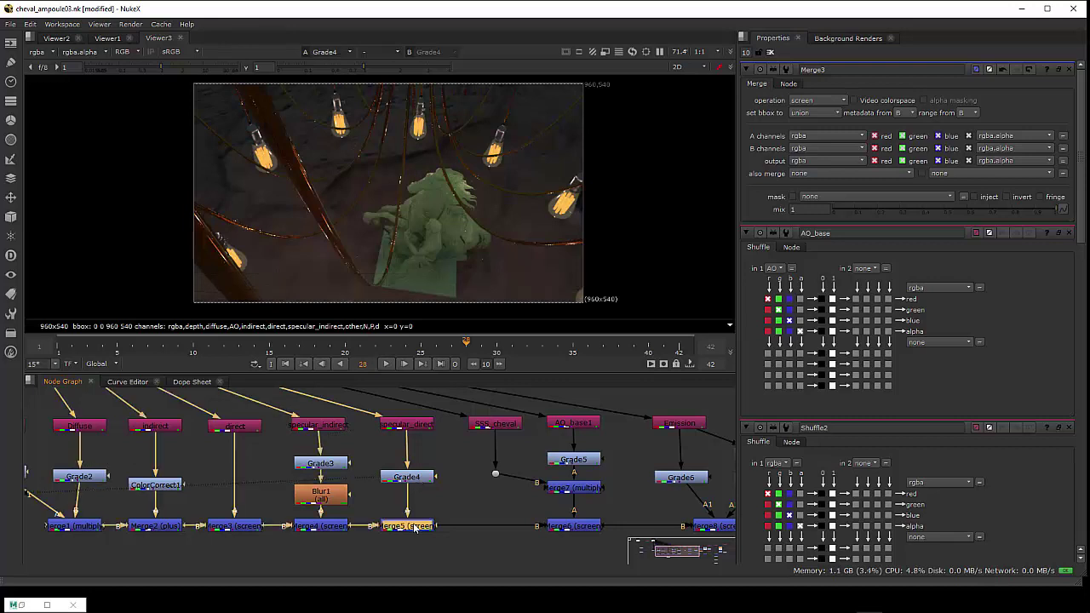
pyautogui.click(414, 526)
pyautogui.press('1')
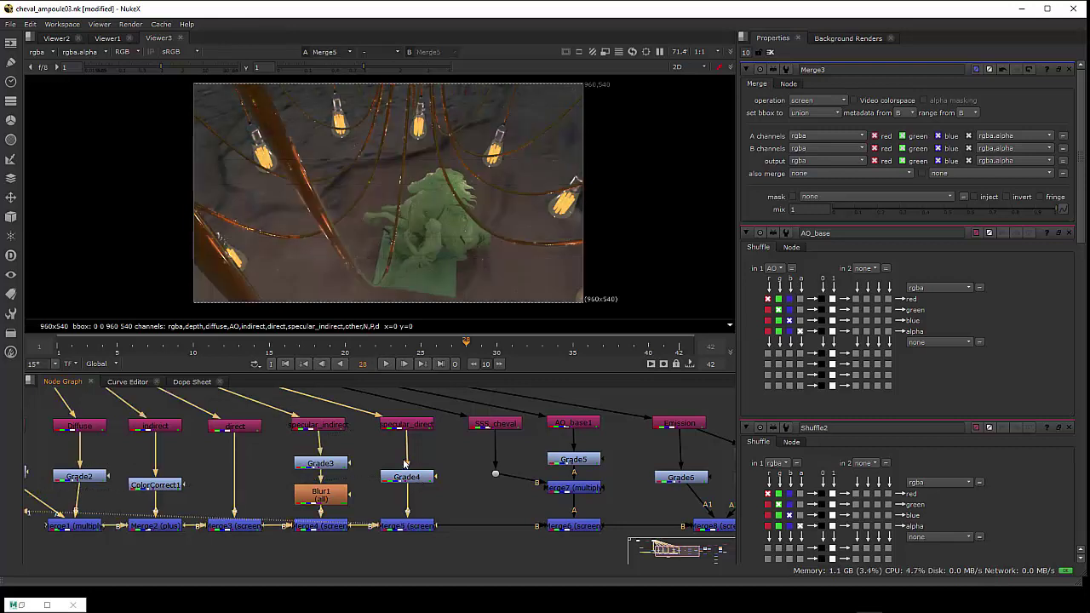
pyautogui.click(410, 426)
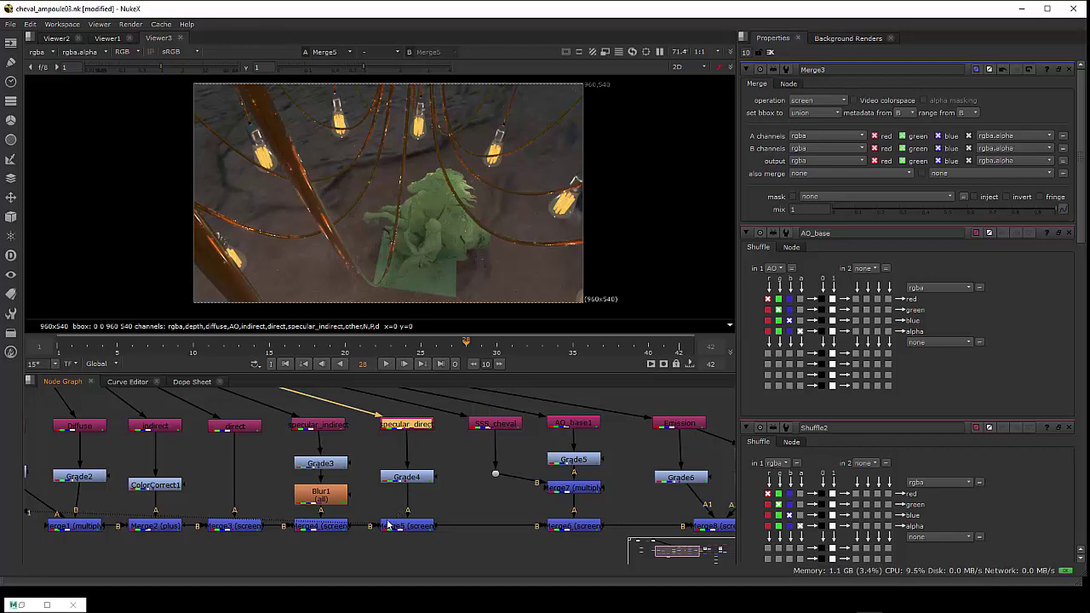
pyautogui.scroll(-1, 388, 526)
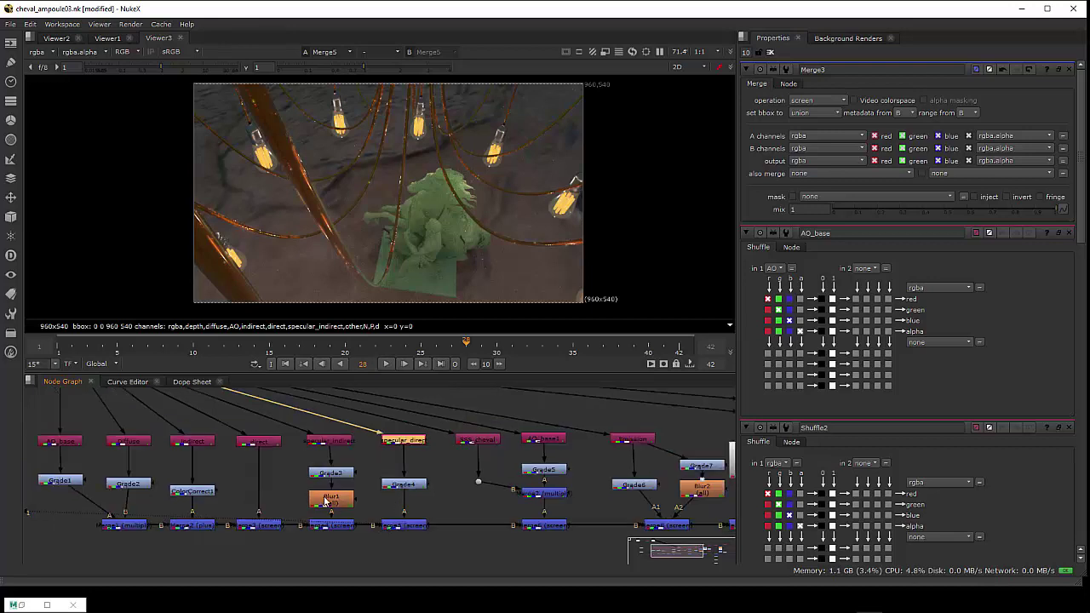
pyautogui.click(336, 443)
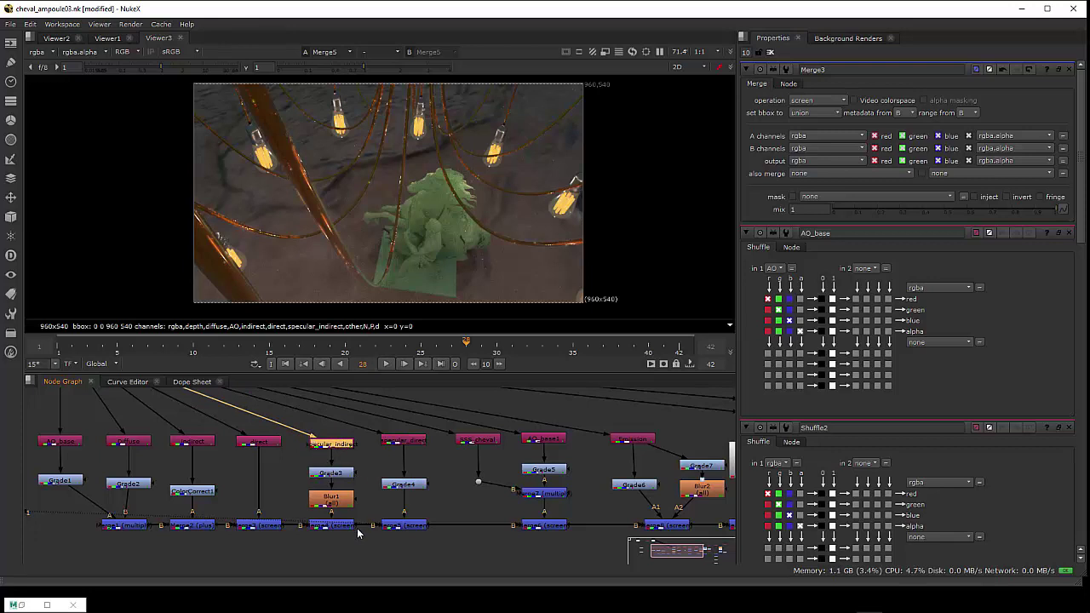
pyautogui.scroll(2, 376, 540)
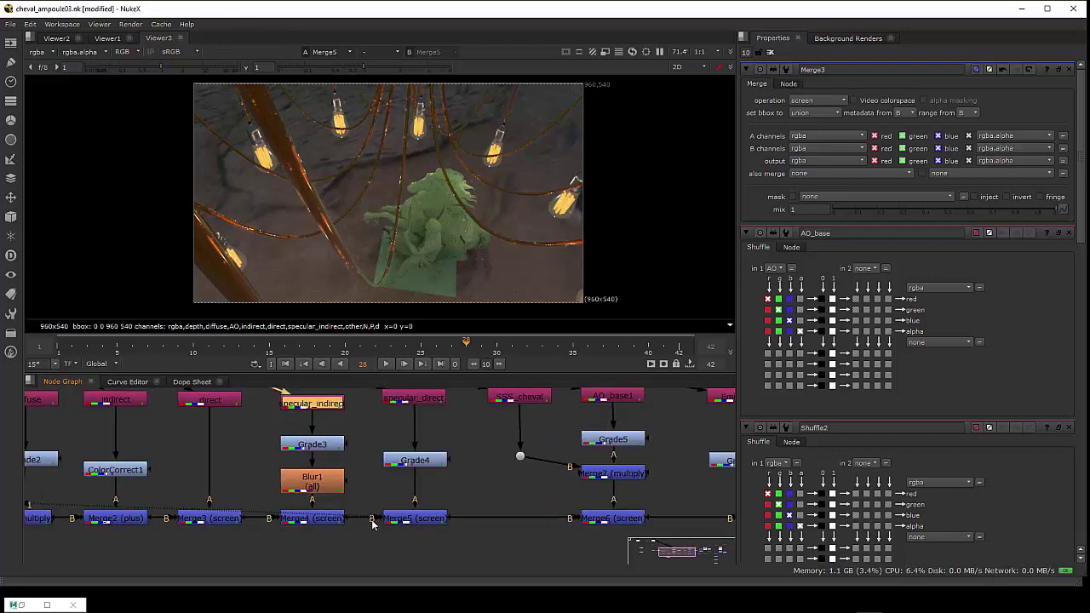
# Disconnect Merge4 from Merge5 and Merge3 from Merge4, and shift the specular_direct branch left
pyautogui.moveTo(358, 525); pyautogui.dragTo(368, 524)
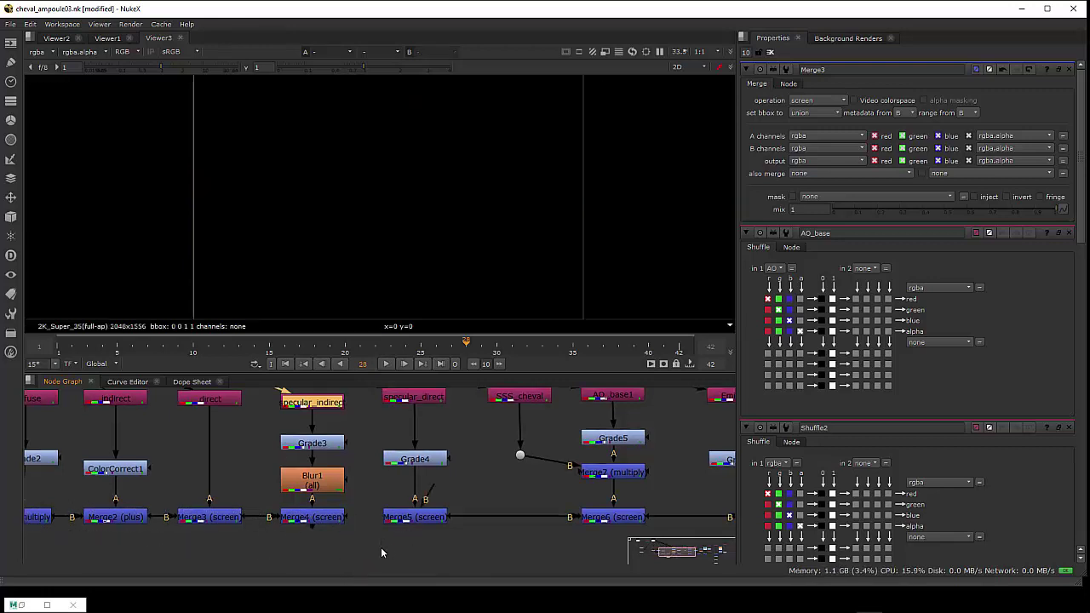
pyautogui.moveTo(380, 547); pyautogui.dragTo(403, 570)
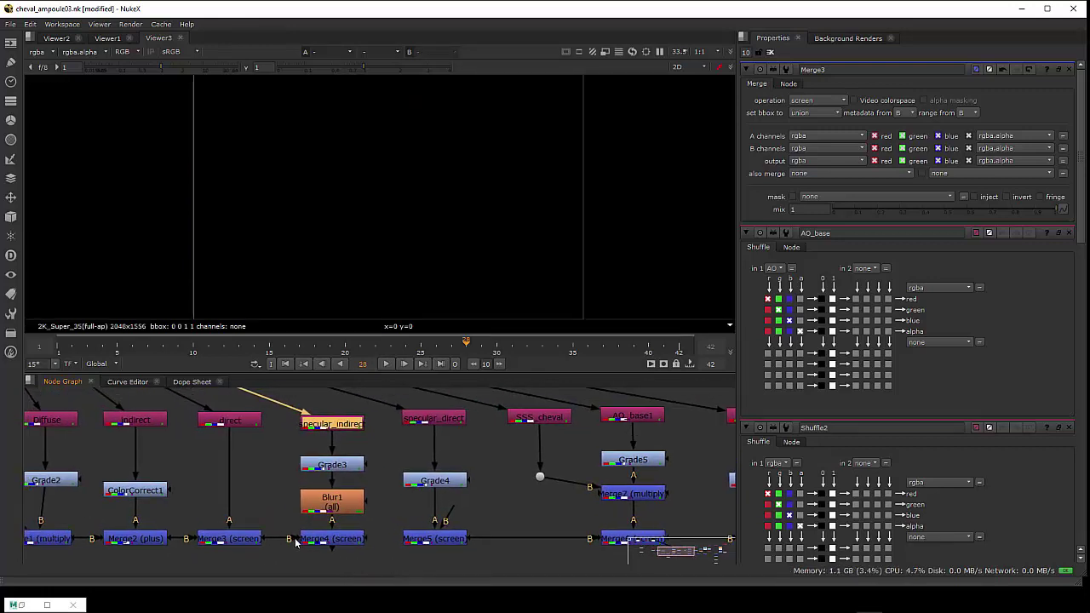
pyautogui.moveTo(296, 542); pyautogui.dragTo(274, 545)
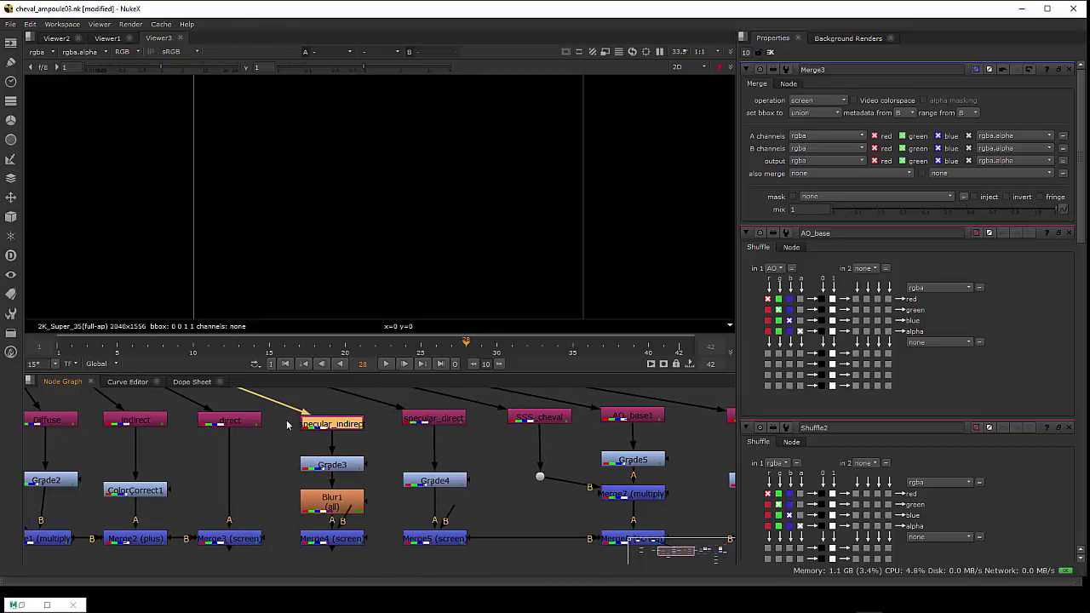
pyautogui.moveTo(287, 424)
pyautogui.mouseDown()
pyautogui.moveTo(366, 549)
pyautogui.moveTo(345, 606)
pyautogui.mouseUp()
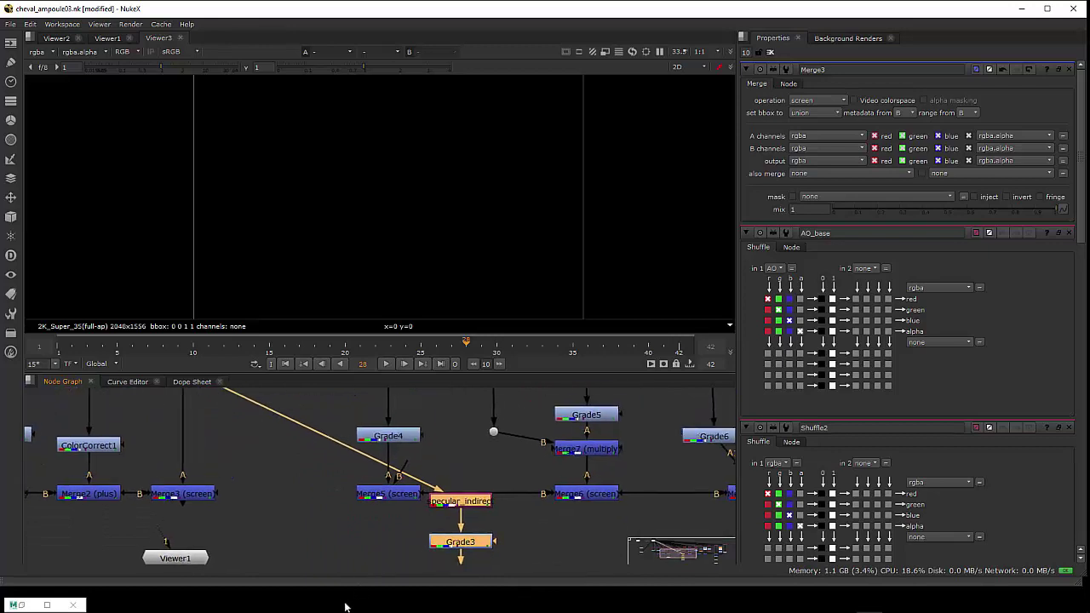
pyautogui.moveTo(326, 536); pyautogui.dragTo(284, 600)
pyautogui.click(328, 463)
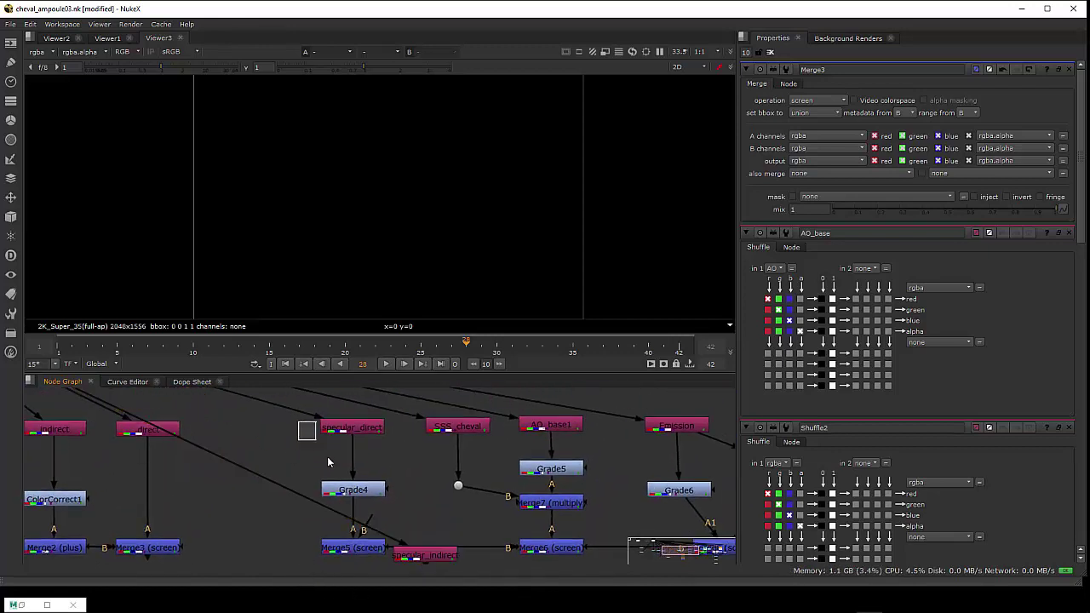
pyautogui.moveTo(298, 422); pyautogui.dragTo(381, 560)
pyautogui.moveTo(286, 424); pyautogui.dragTo(397, 562)
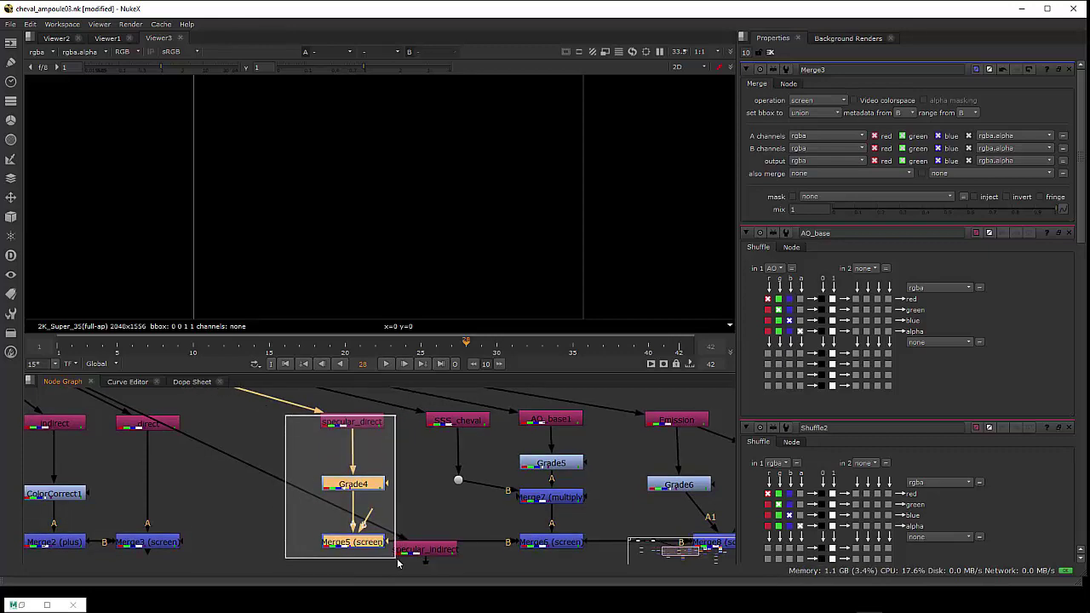
pyautogui.keyDown('shift'); pyautogui.click(368, 423); pyautogui.keyUp('shift')
pyautogui.moveTo(368, 425); pyautogui.dragTo(257, 428)
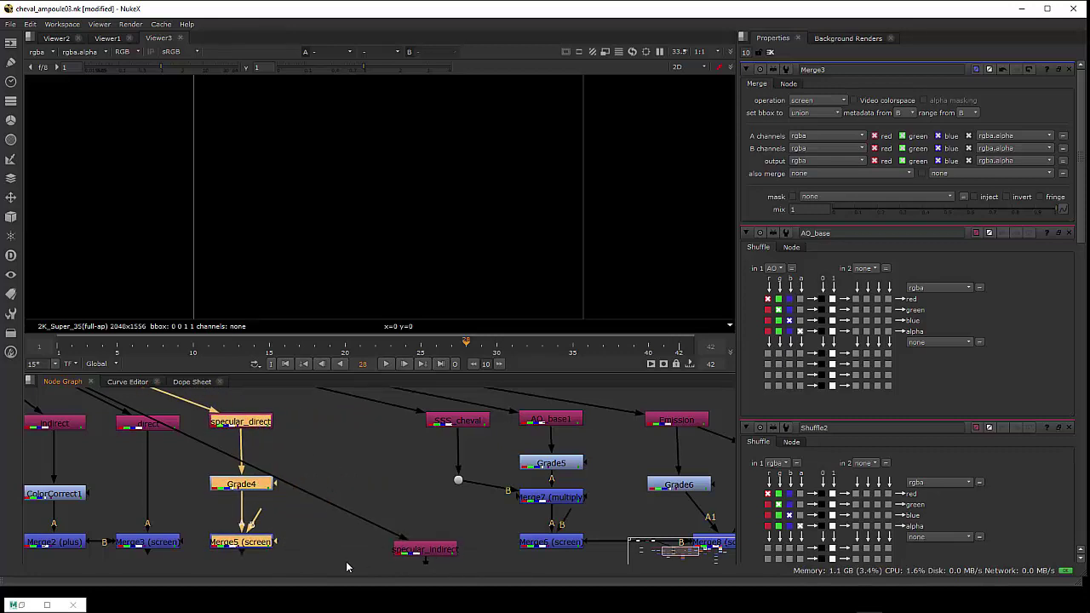
# Nudge Merge4 lower and view the Merge4 composite of the horse beneath the bulbs
pyautogui.moveTo(347, 532)
pyautogui.mouseDown()
pyautogui.moveTo(358, 443)
pyautogui.moveTo(466, 529)
pyautogui.mouseUp()
pyautogui.moveTo(420, 452)
pyautogui.mouseDown()
pyautogui.moveTo(354, 384)
pyautogui.moveTo(345, 423)
pyautogui.mouseUp()
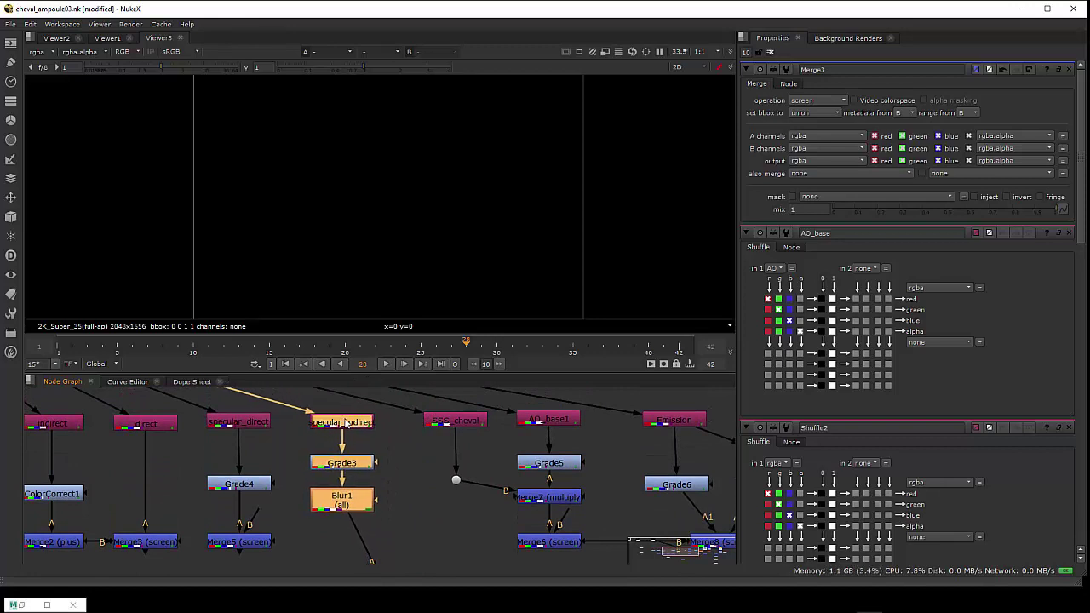
pyautogui.hotkey('ctrl', 'z')
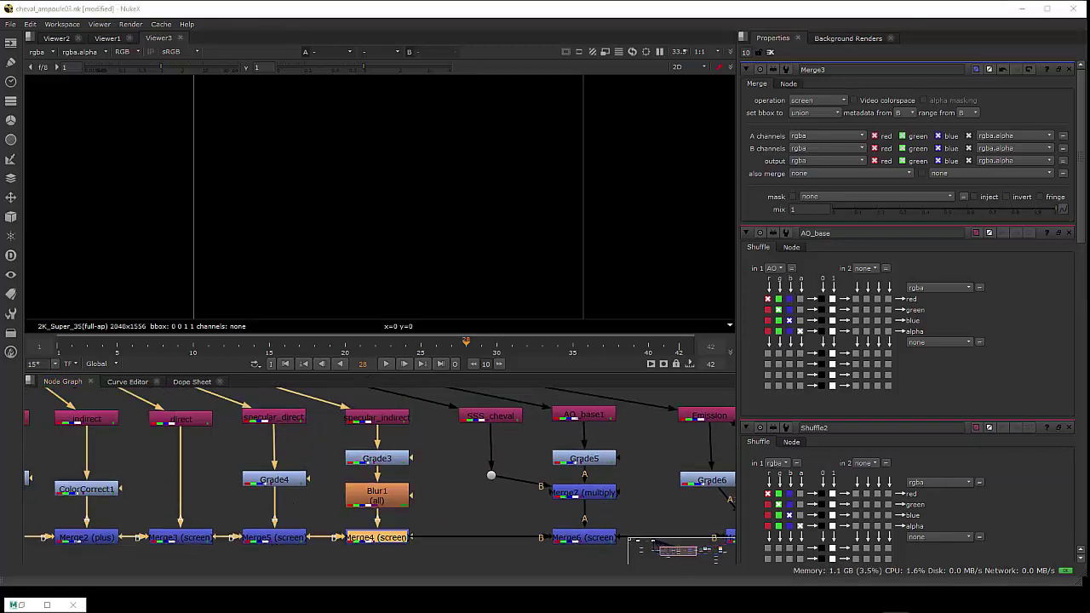
pyautogui.scroll(1, 341, 494)
pyautogui.scroll(1, 328, 482)
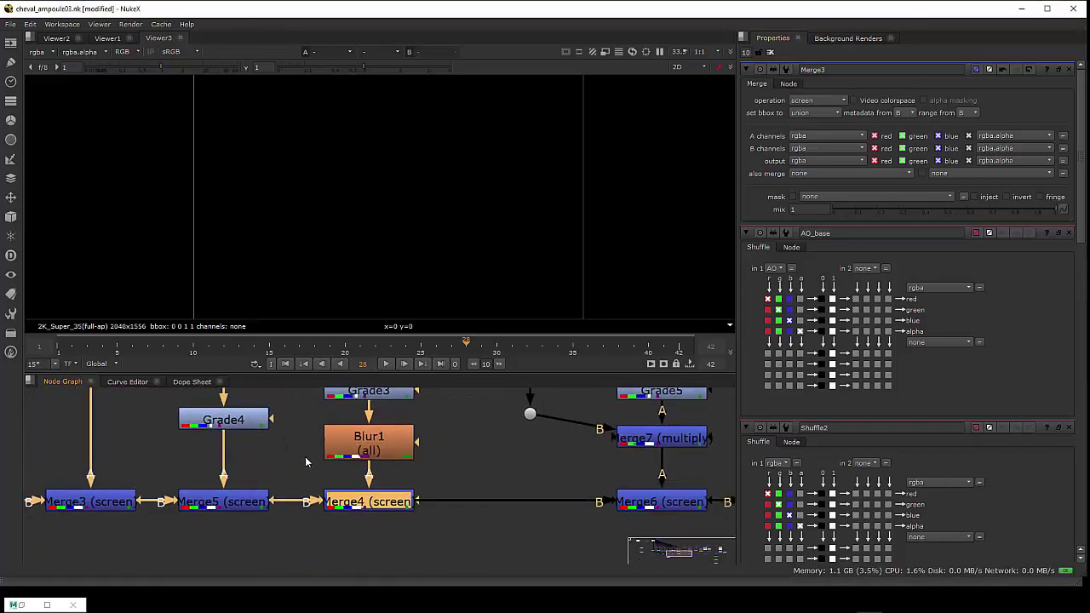
pyautogui.scroll(1, 305, 457)
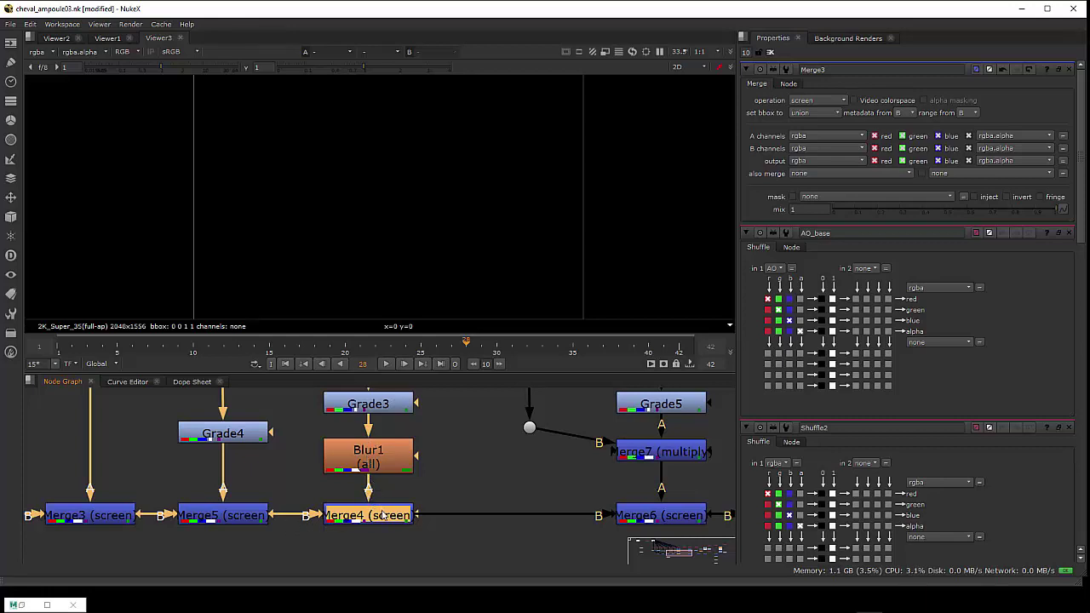
pyautogui.moveTo(382, 515); pyautogui.dragTo(373, 525)
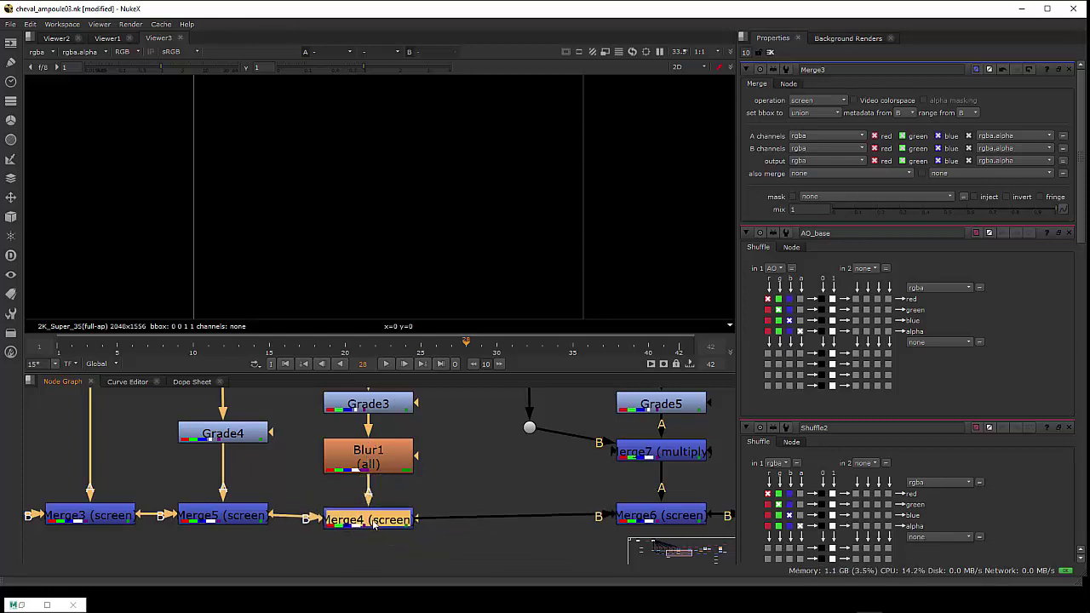
pyautogui.scroll(-2, 398, 528)
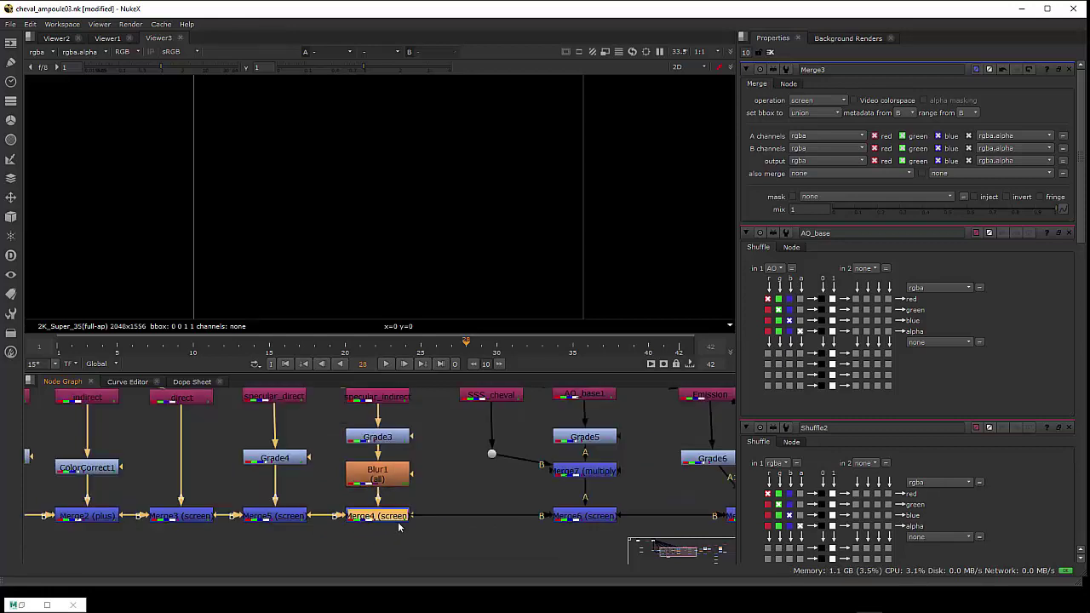
pyautogui.scroll(-1, 317, 534)
pyautogui.moveTo(317, 533); pyautogui.dragTo(385, 545)
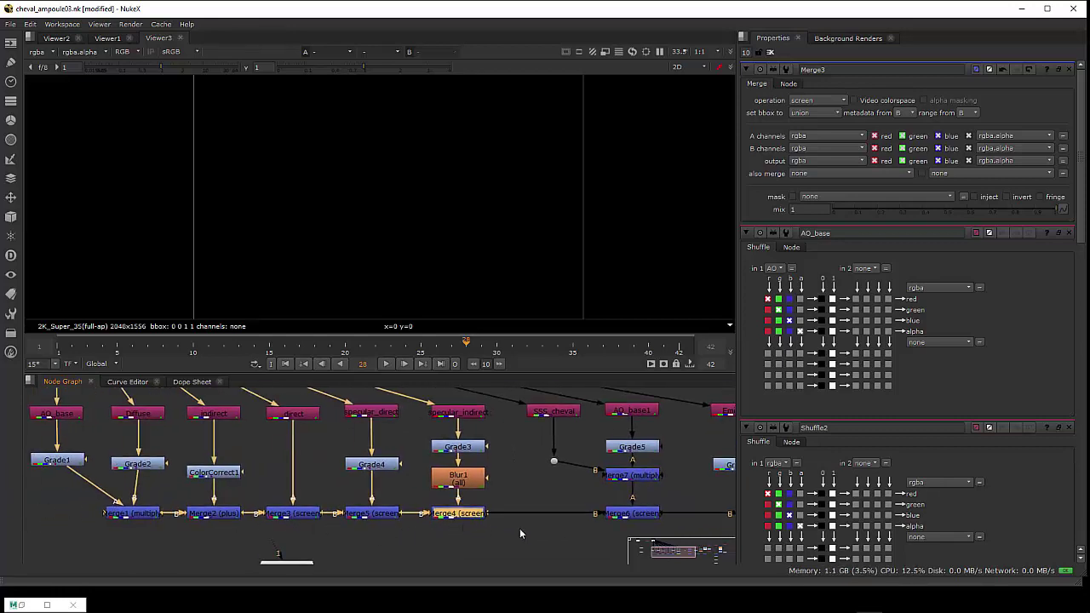
pyautogui.moveTo(519, 534); pyautogui.dragTo(397, 537)
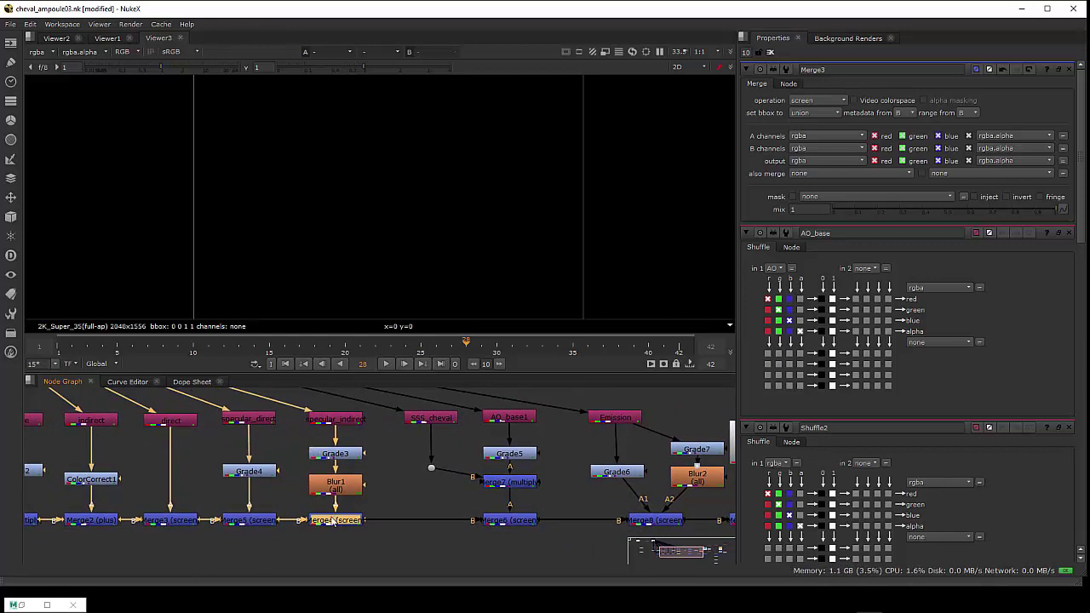
pyautogui.press('1')
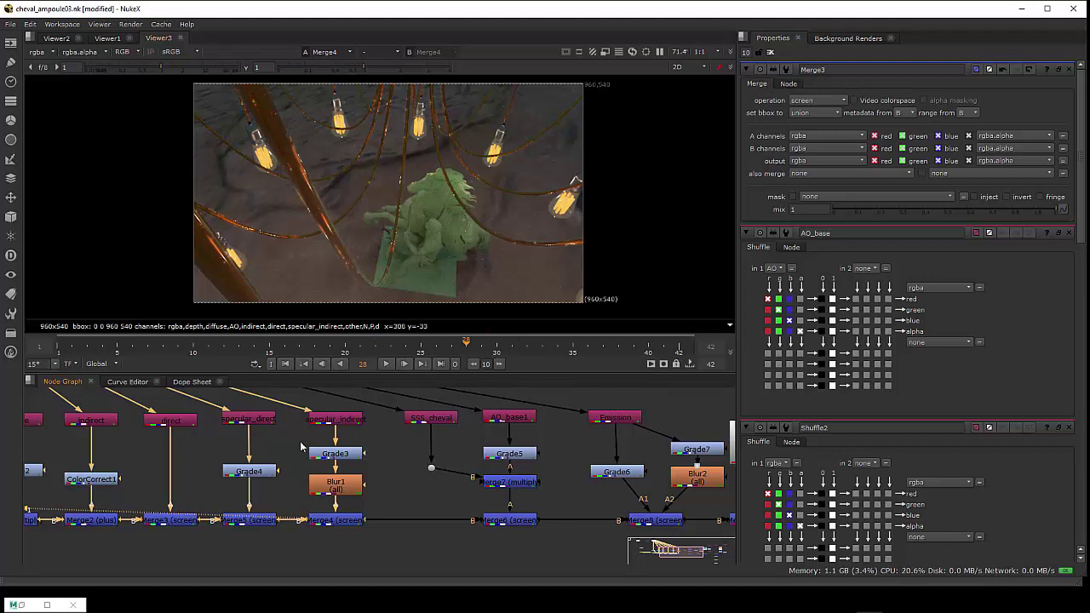
# Reduce Blur1's size on the specular_indirect branch from 5.6 to 3
pyautogui.click(337, 488)
pyautogui.doubleClick(337, 485)
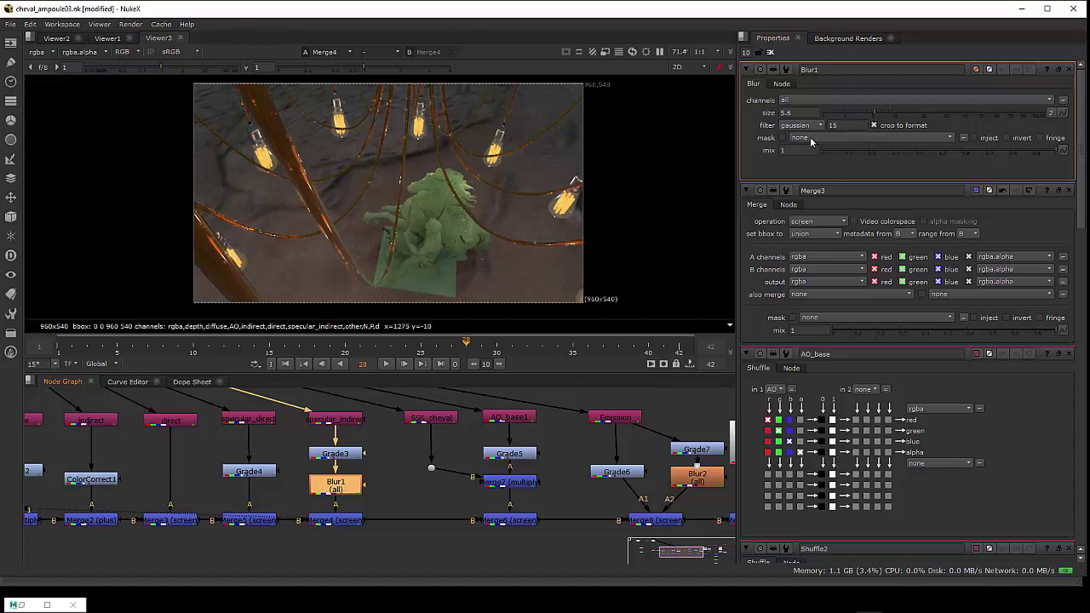
pyautogui.click(804, 112)
pyautogui.write('3')
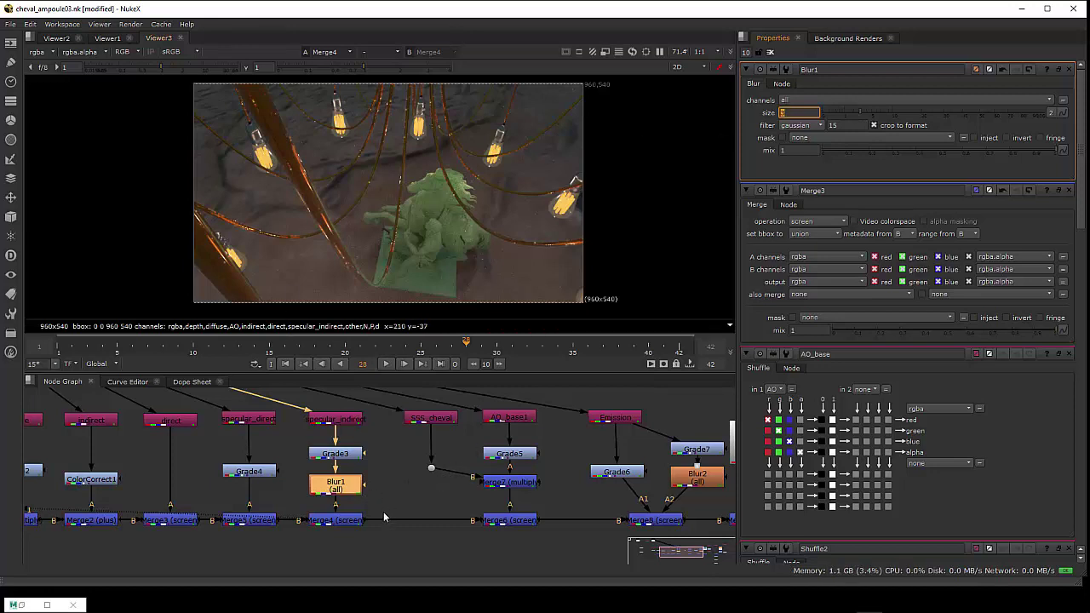
pyautogui.moveTo(372, 524); pyautogui.dragTo(327, 530)
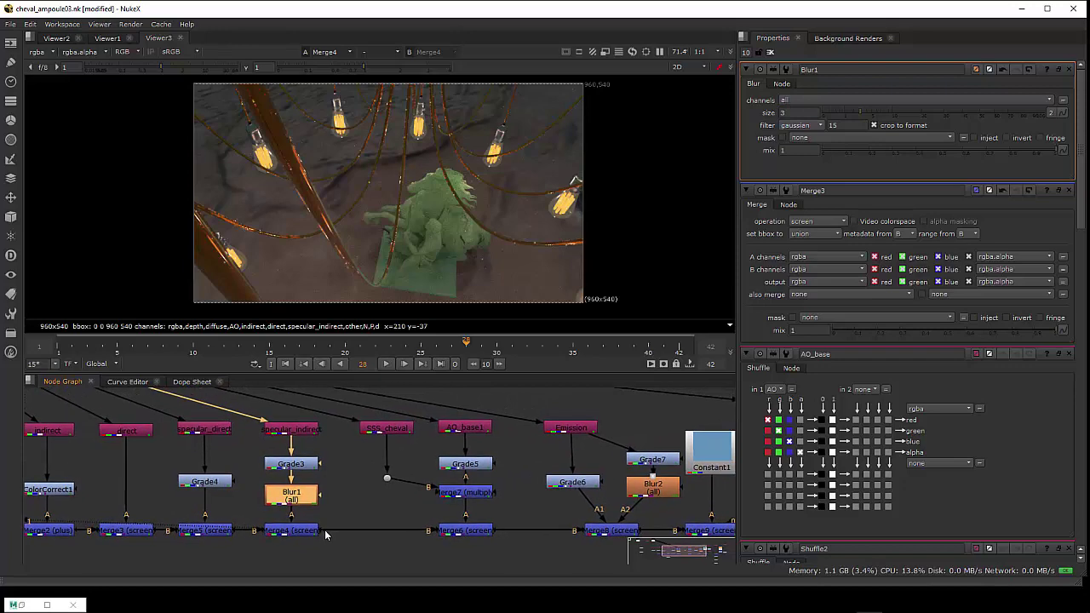
pyautogui.moveTo(251, 467)
pyautogui.mouseDown()
pyautogui.moveTo(374, 485)
pyautogui.moveTo(336, 479)
pyautogui.mouseUp()
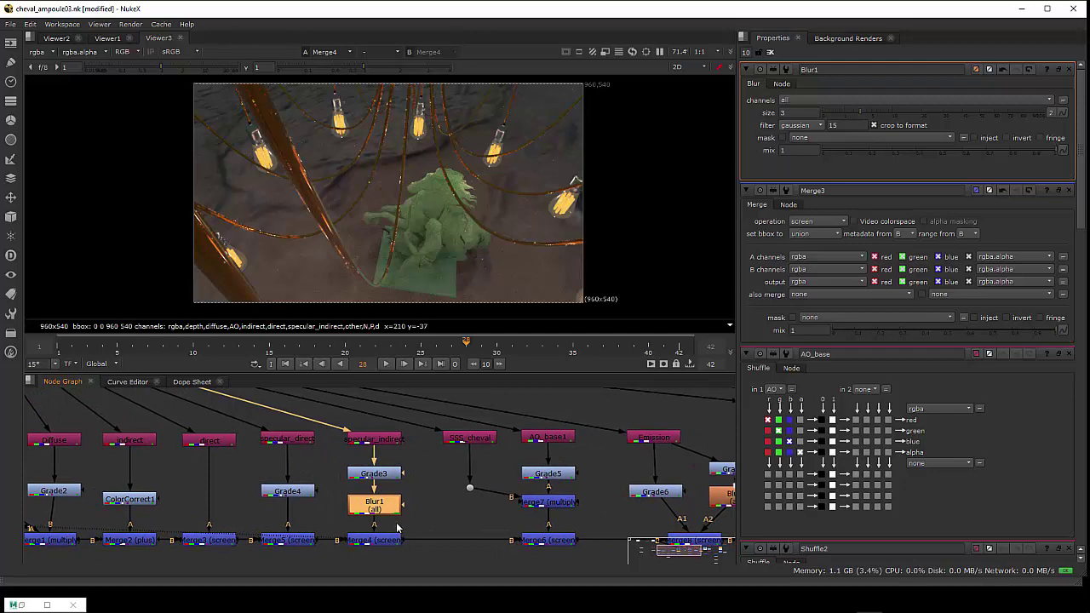
# View the SSS_cheval, AO_base1, Grade5 and Merge7 multiply passes one by one
pyautogui.moveTo(431, 511); pyautogui.dragTo(361, 508)
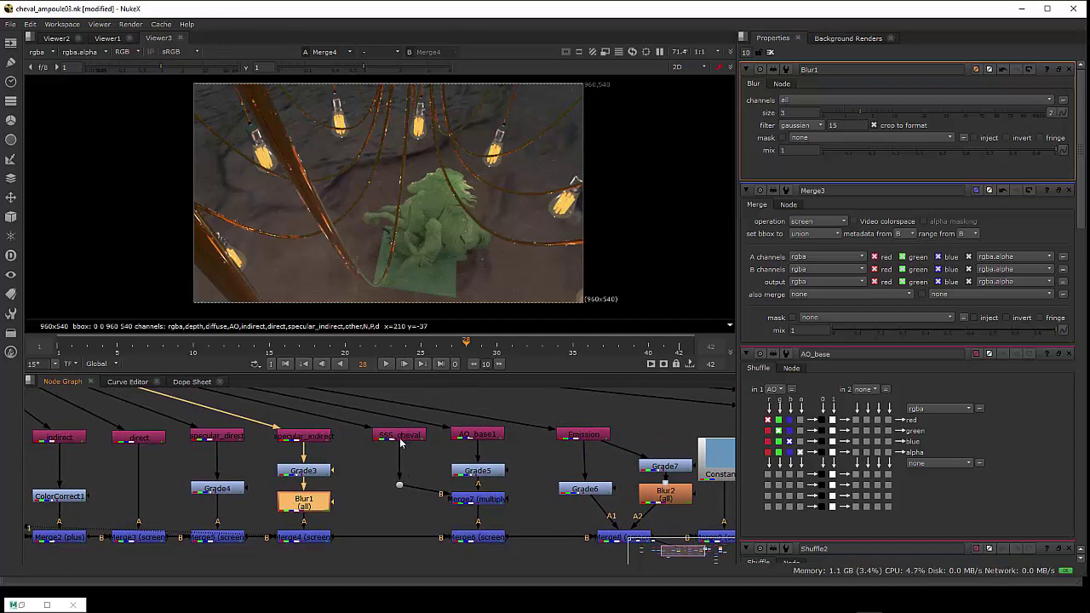
pyautogui.moveTo(400, 443); pyautogui.dragTo(404, 445)
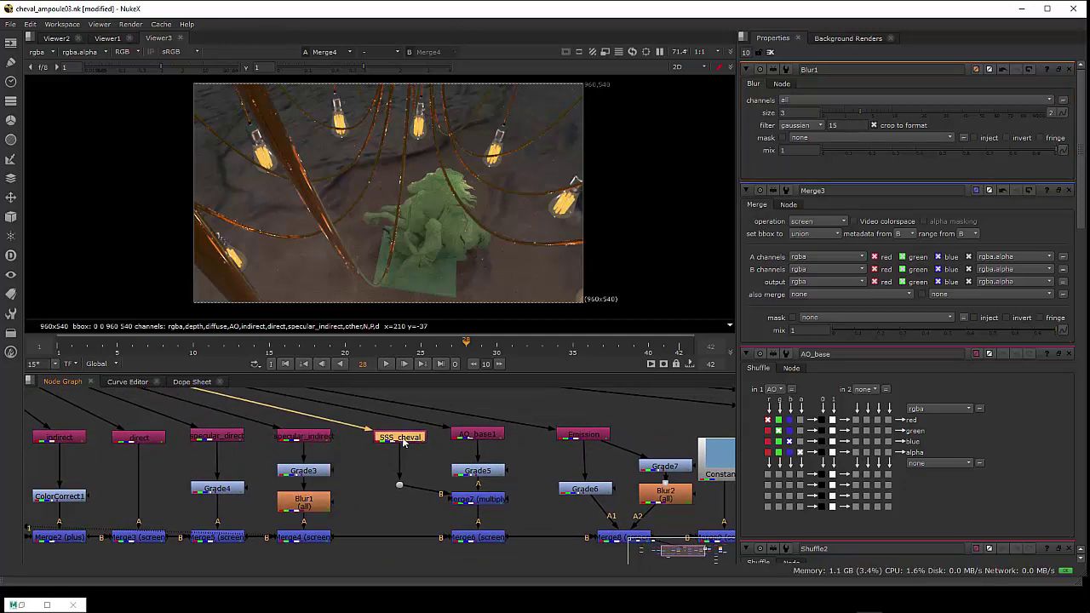
pyautogui.press('1')
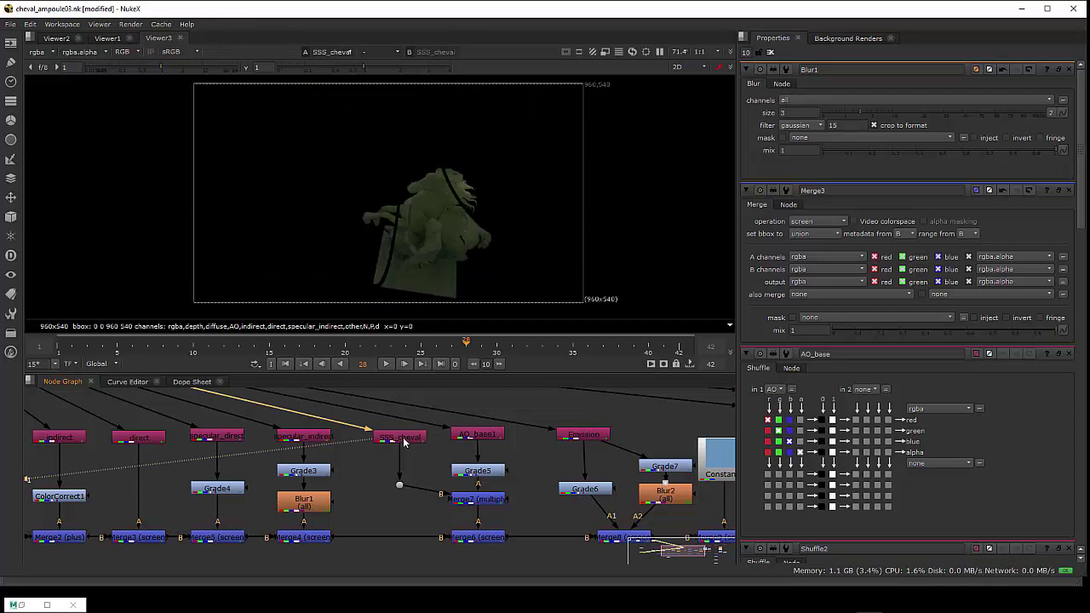
pyautogui.click(471, 437)
pyautogui.press('1')
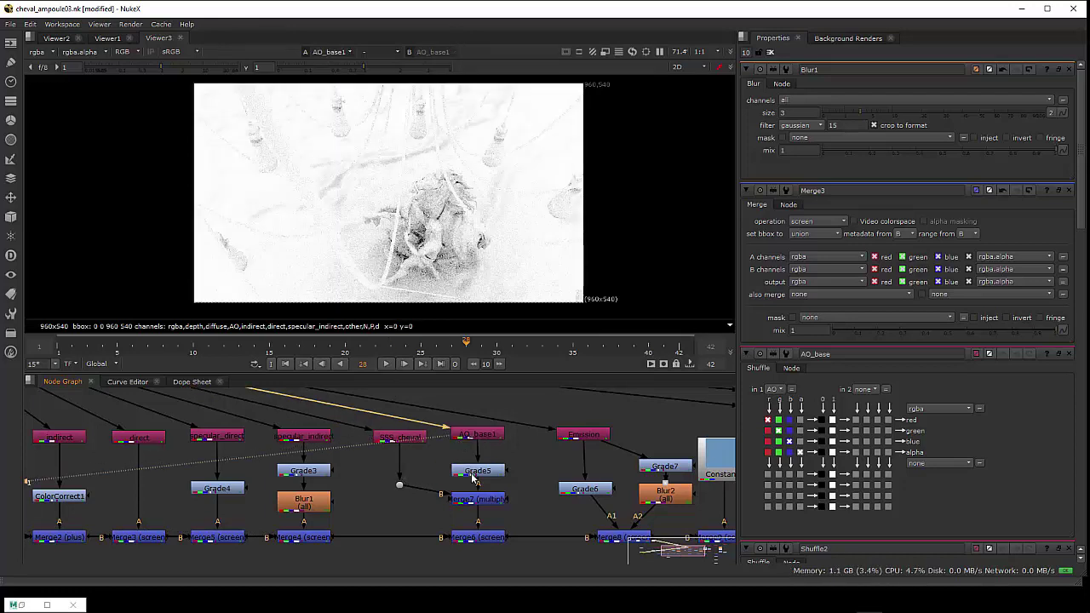
pyautogui.click(474, 472)
pyautogui.press('1')
pyautogui.click(474, 498)
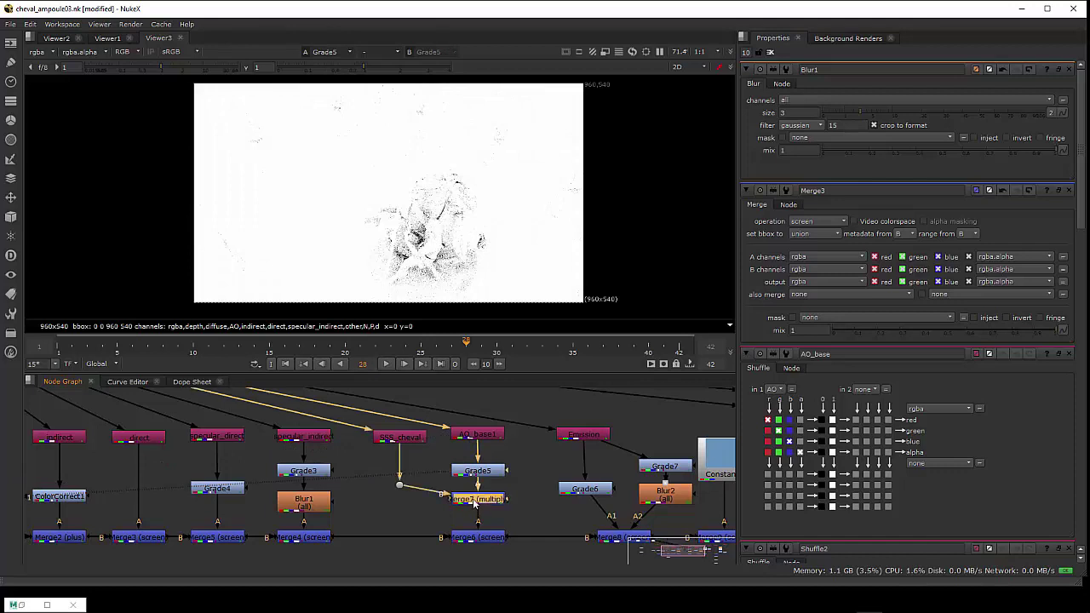
pyautogui.press('1')
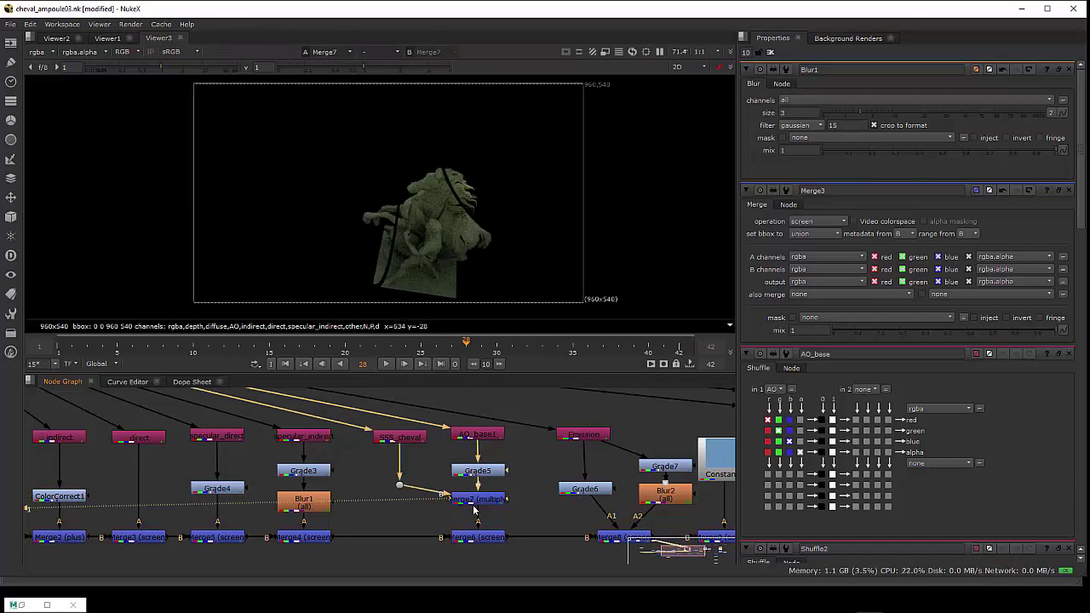
# Compare the raw SSS_cheval pass with Merge7 again, then view the full Merge6 composite
pyautogui.click(418, 440)
pyautogui.press('1')
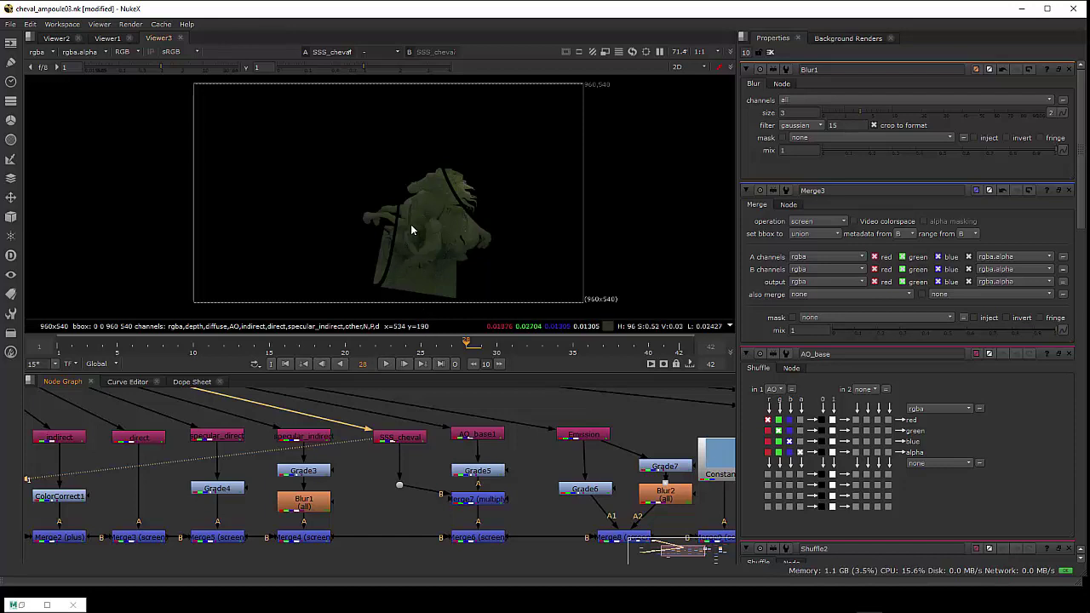
pyautogui.click(483, 437)
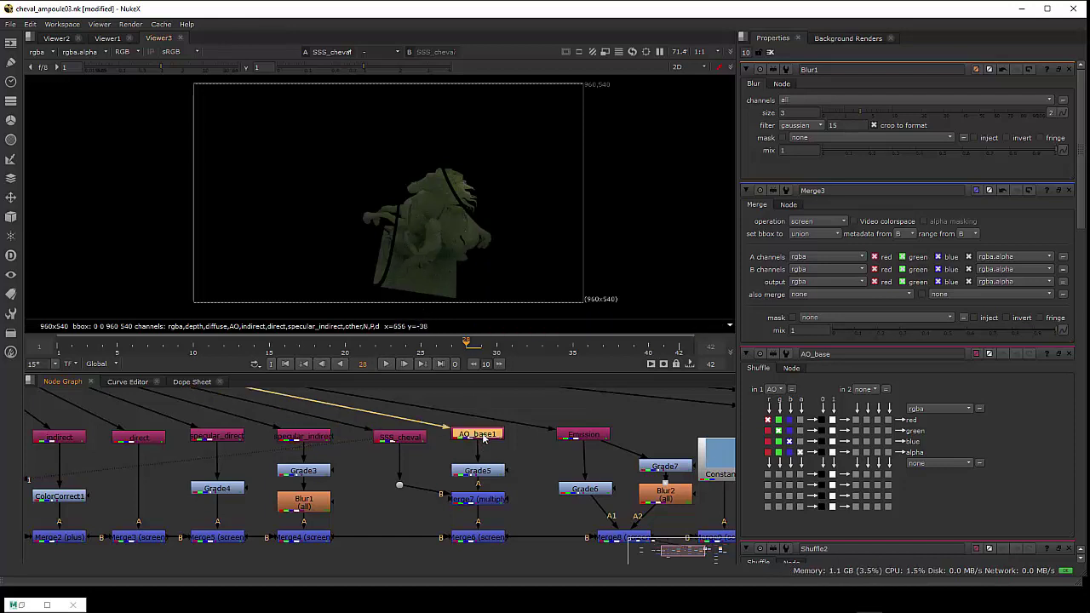
pyautogui.click(478, 501)
pyautogui.press('1')
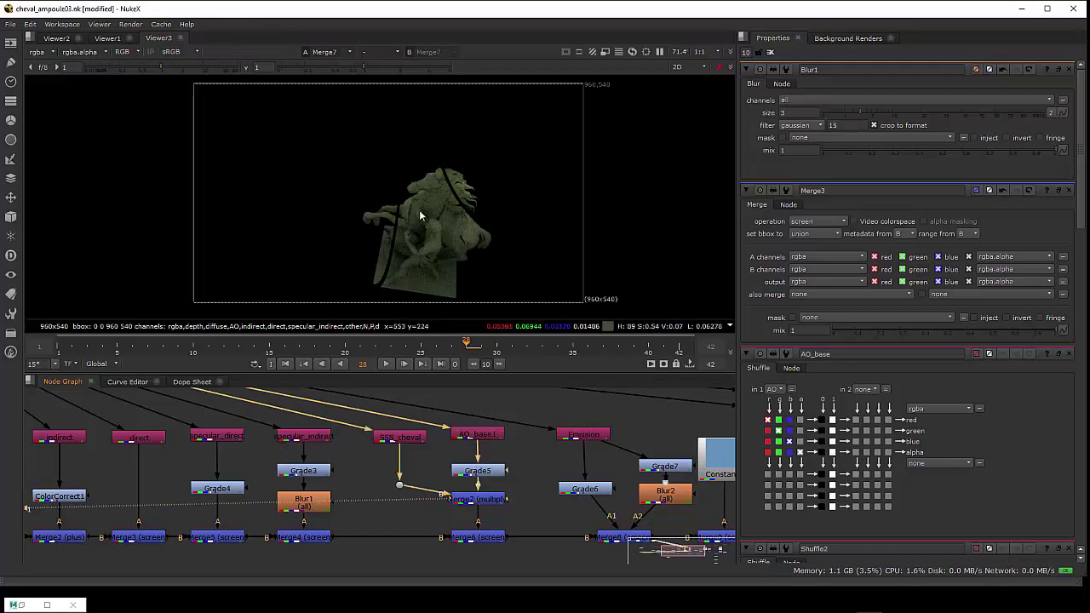
pyautogui.click(487, 539)
pyautogui.press('1')
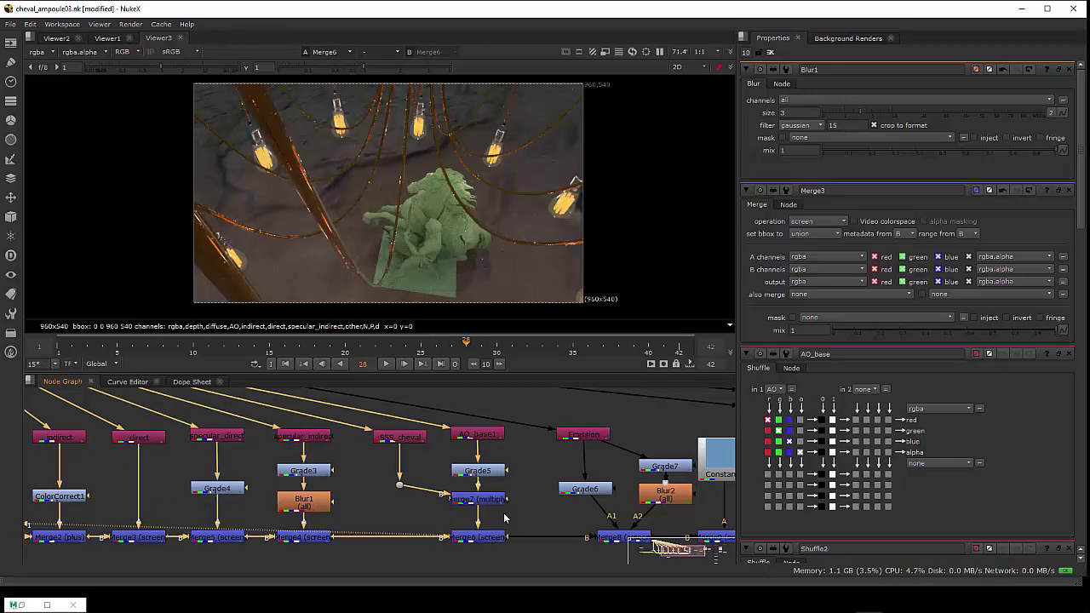
# Step through the Emission, Grade6, Grade7 and Blur2 glow branch, ending on Merge8's screen composite
pyautogui.moveTo(503, 524); pyautogui.dragTo(285, 514)
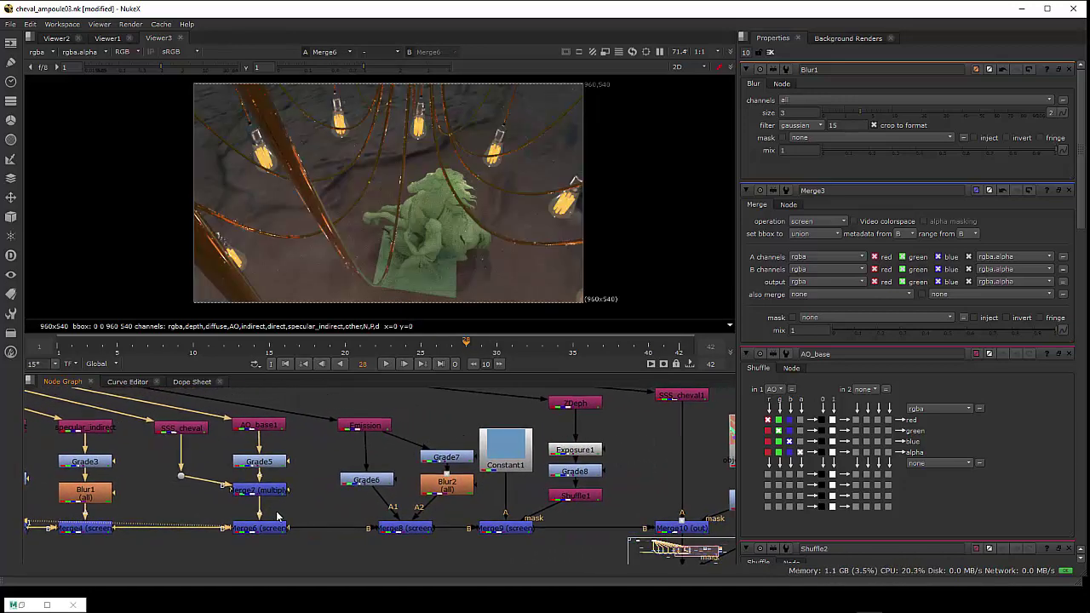
pyautogui.click(358, 429)
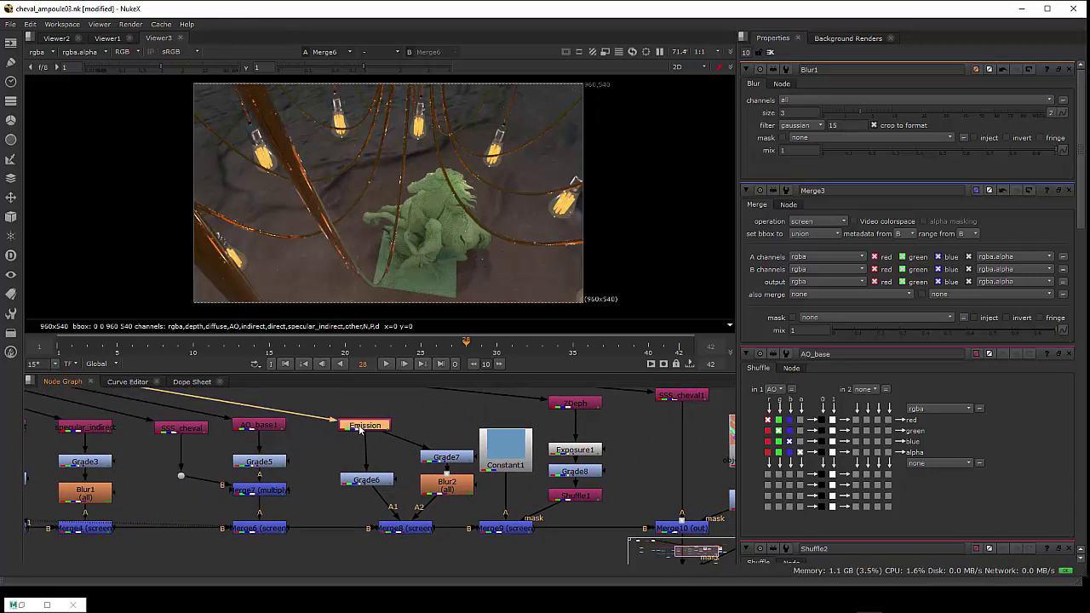
pyautogui.press('1')
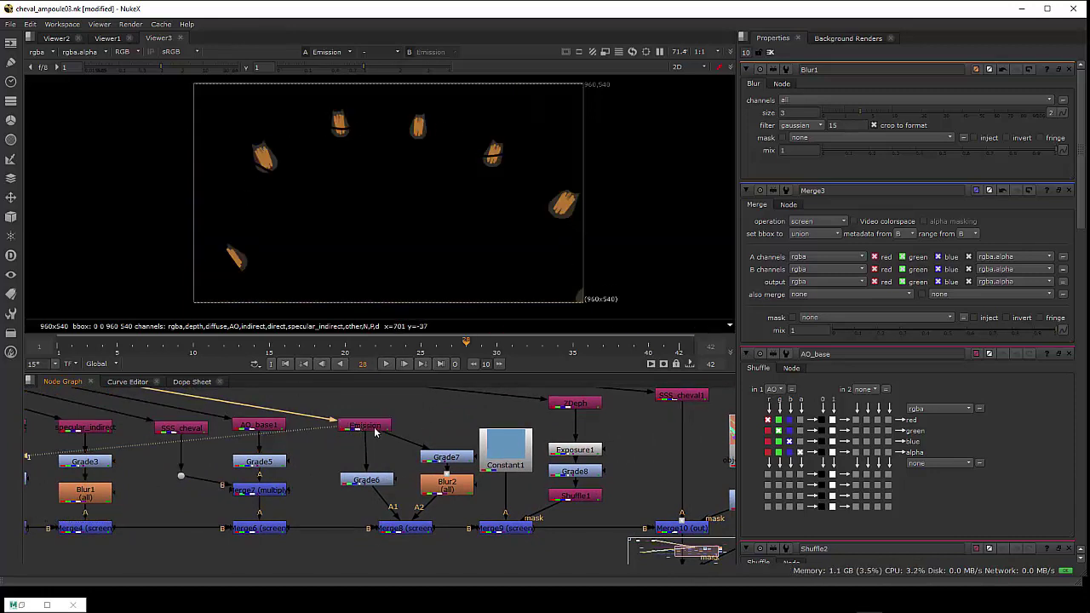
pyautogui.press('1')
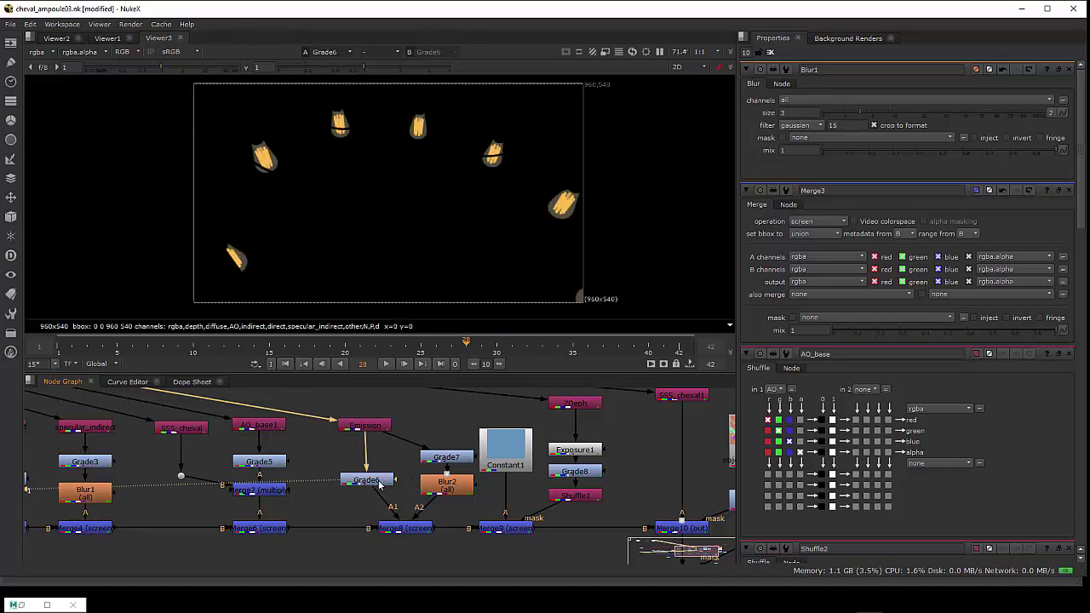
pyautogui.click(378, 428)
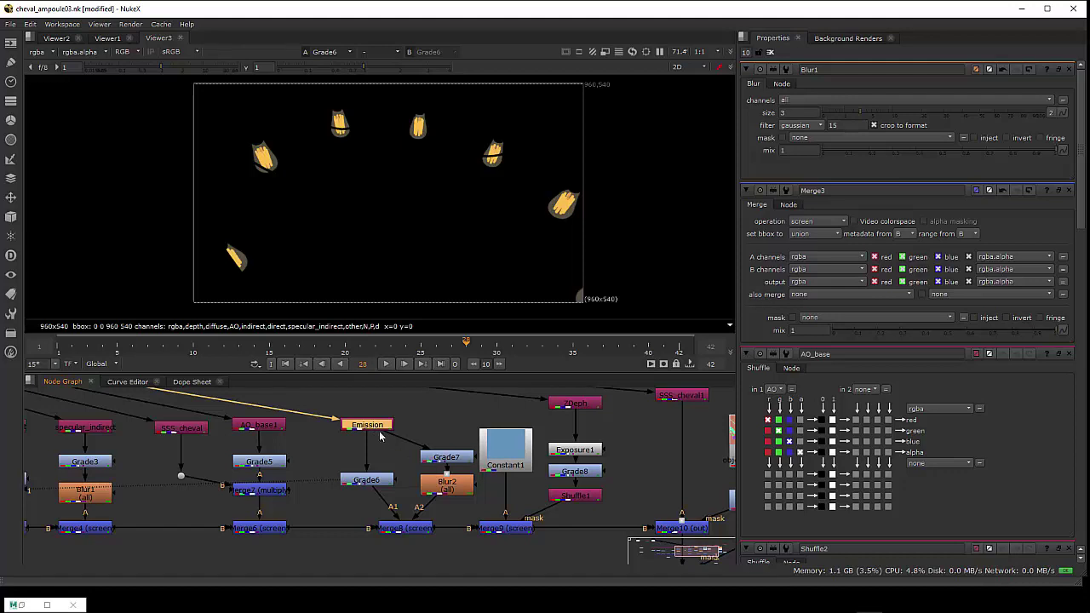
pyautogui.click(460, 461)
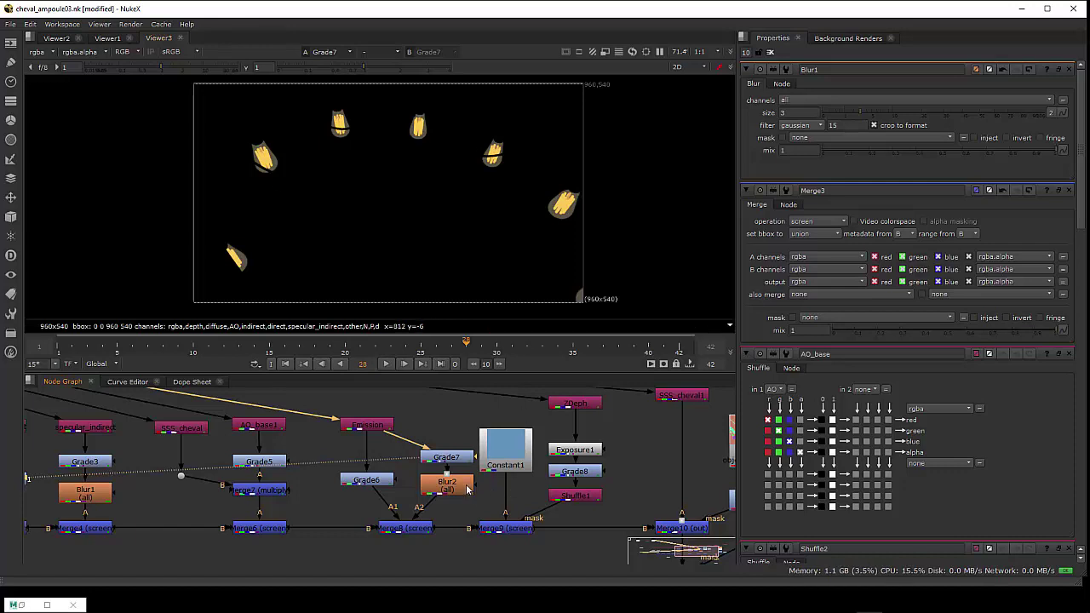
pyautogui.click(467, 490)
pyautogui.press('1')
pyautogui.click(412, 529)
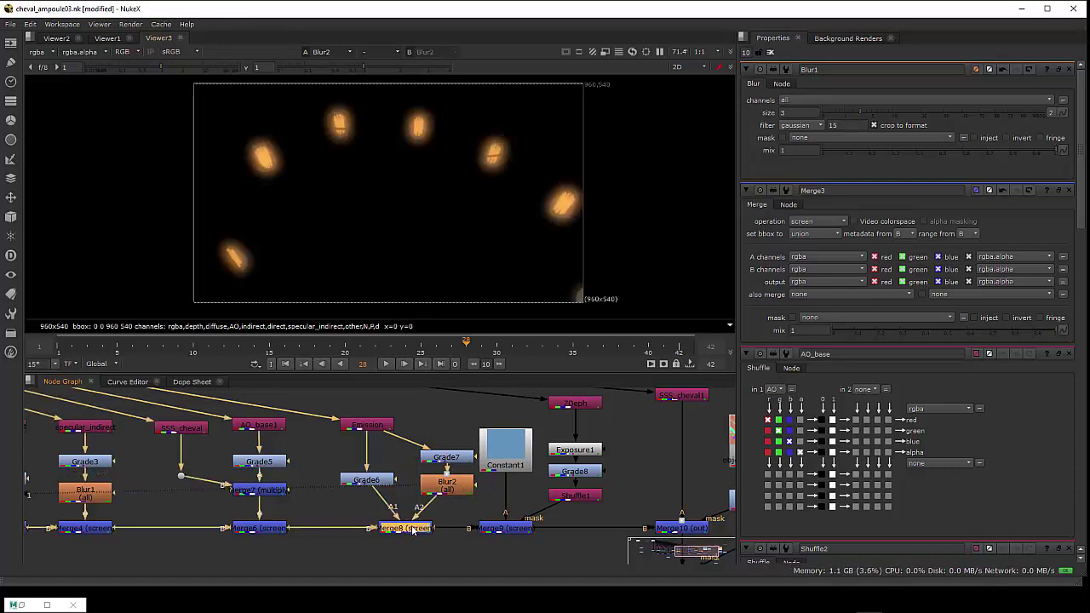
pyautogui.press('1')
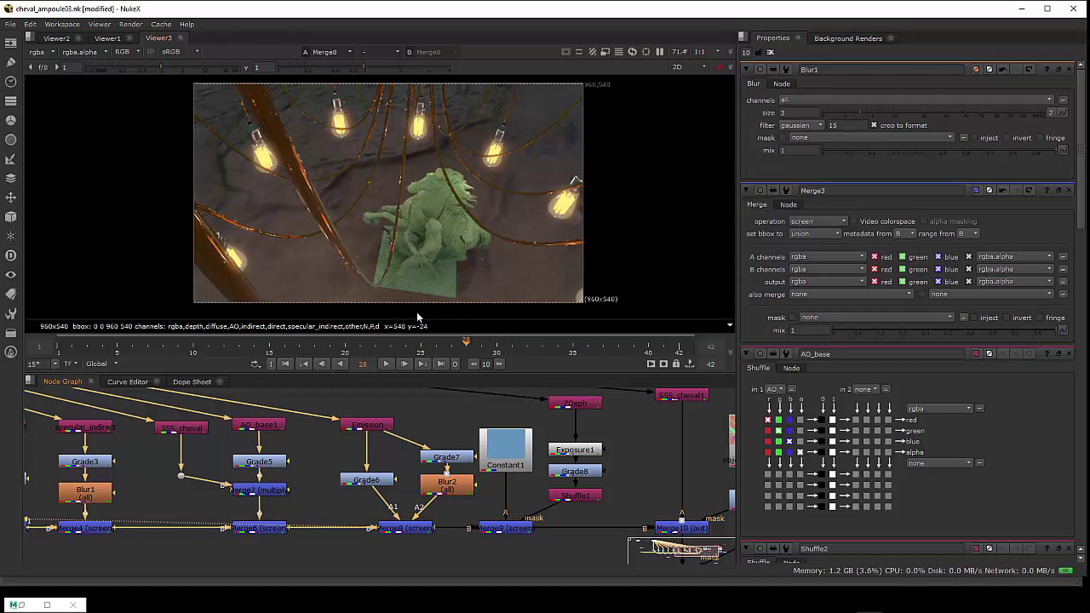
# View the raw ZDepth pass and its Exposure1-adjusted version
pyautogui.moveTo(450, 506); pyautogui.dragTo(371, 499)
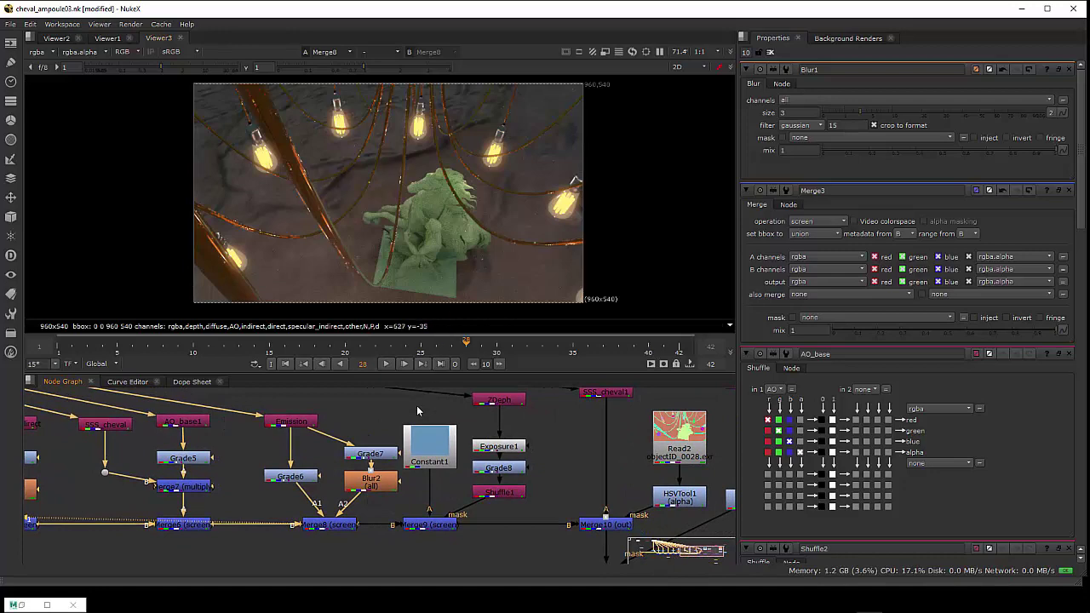
pyautogui.click(436, 458)
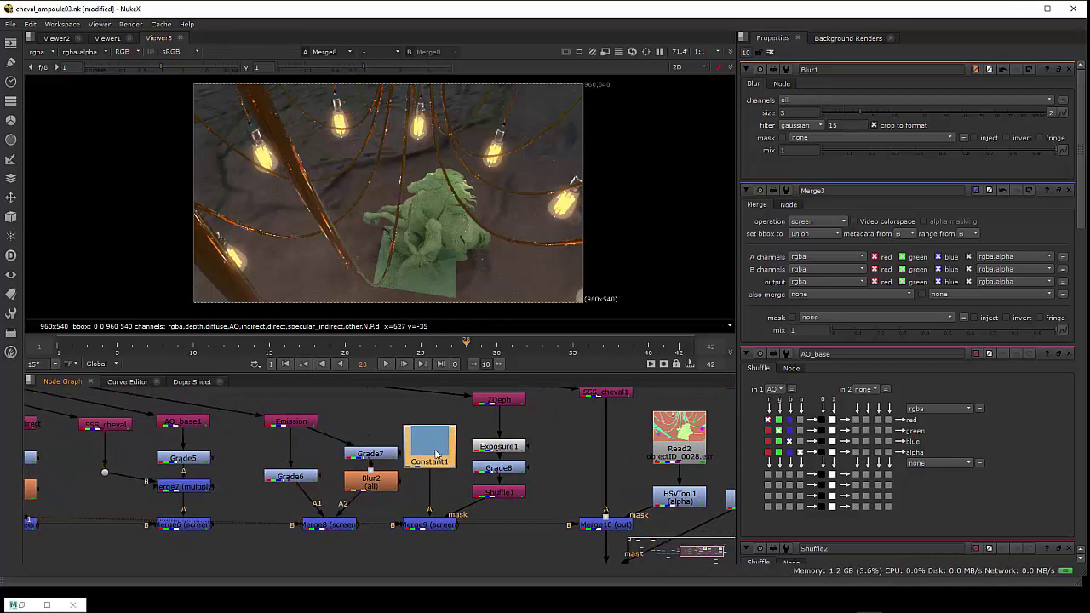
pyautogui.keyDown('ctrl'); pyautogui.click(440, 528); pyautogui.keyUp('ctrl')
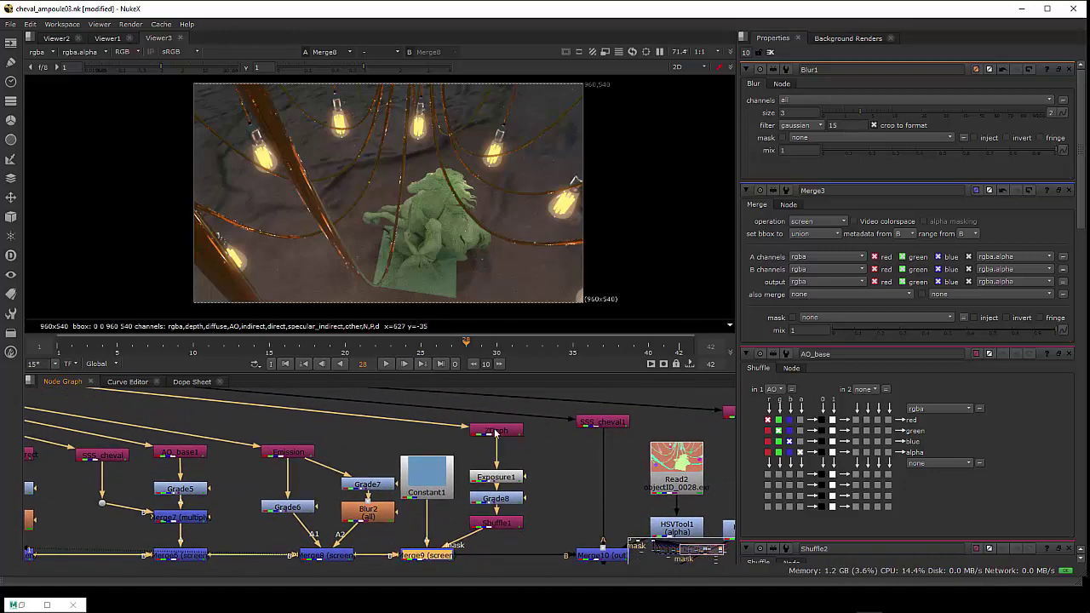
pyautogui.click(495, 431)
pyautogui.press('1')
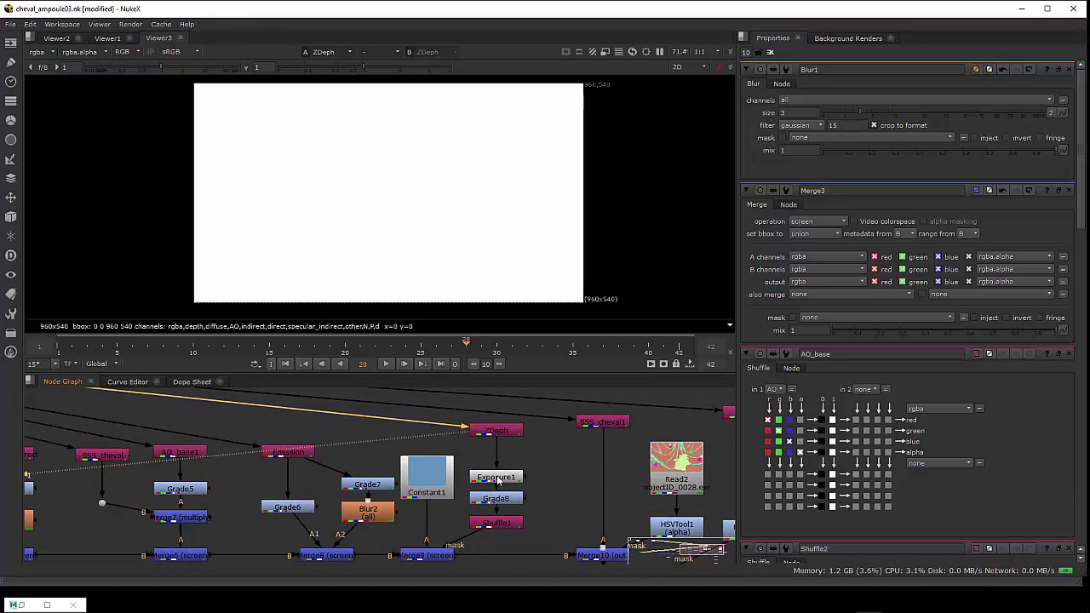
pyautogui.click(499, 479)
pyautogui.press('1')
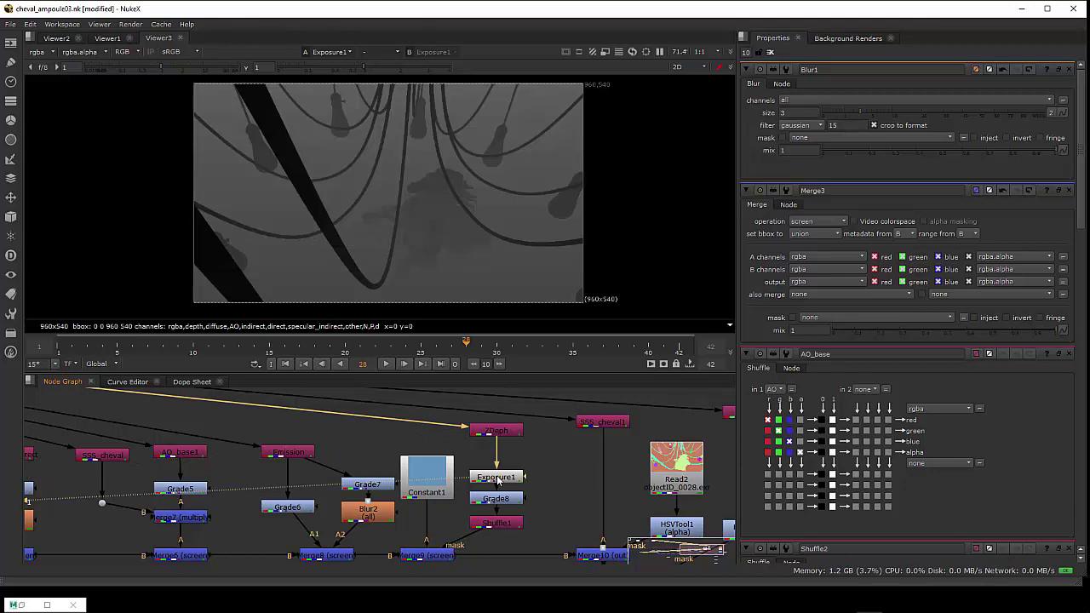
# Bring up Exposure1's settings, view Grade8's output, then Shuffle1's channel settings
pyautogui.click(494, 432)
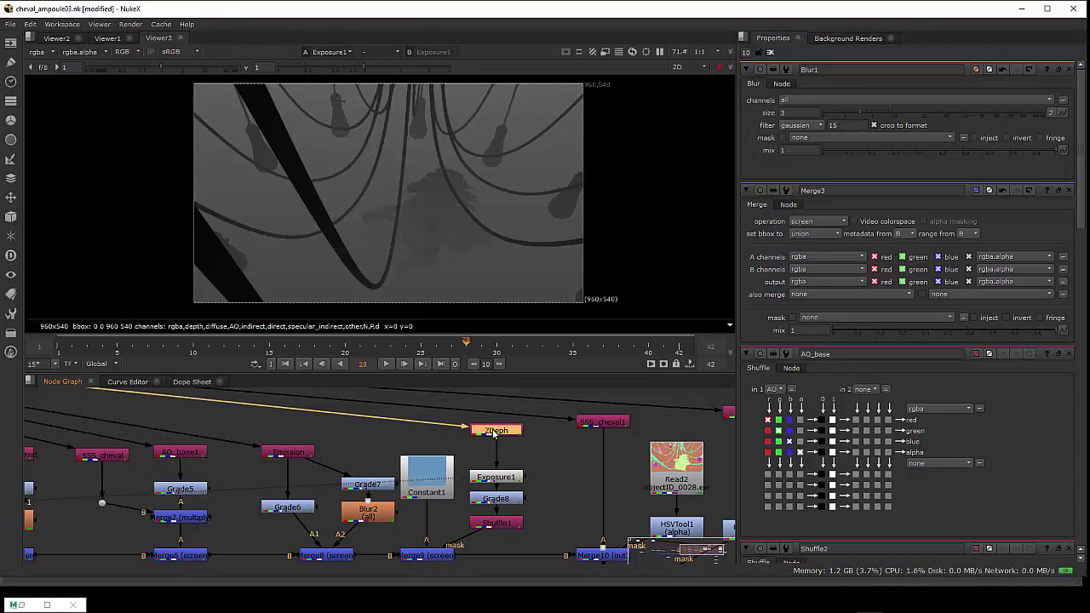
pyautogui.click(498, 479)
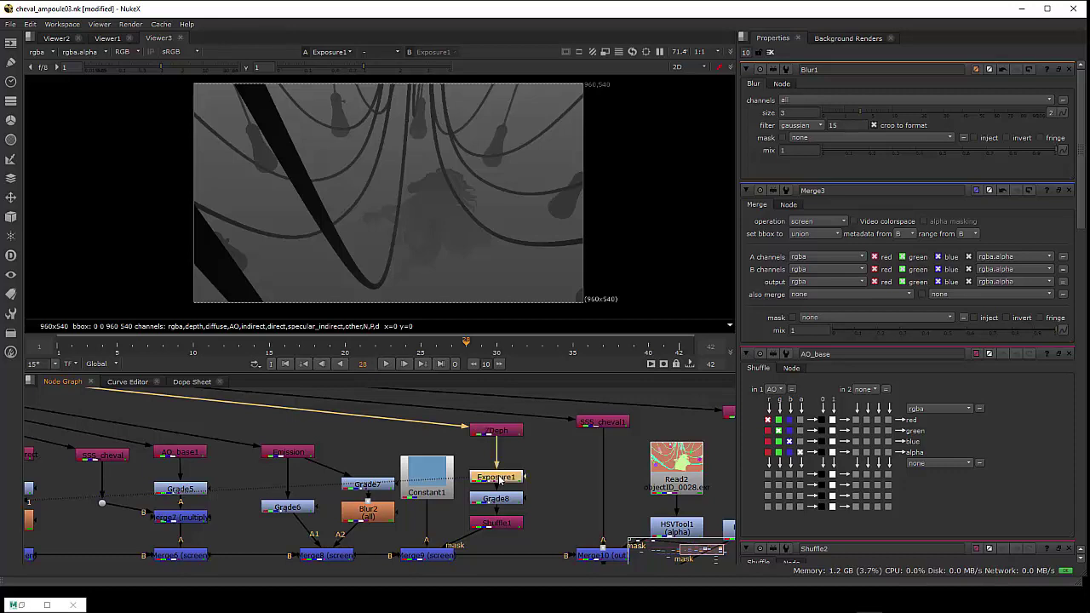
pyautogui.doubleClick(498, 479)
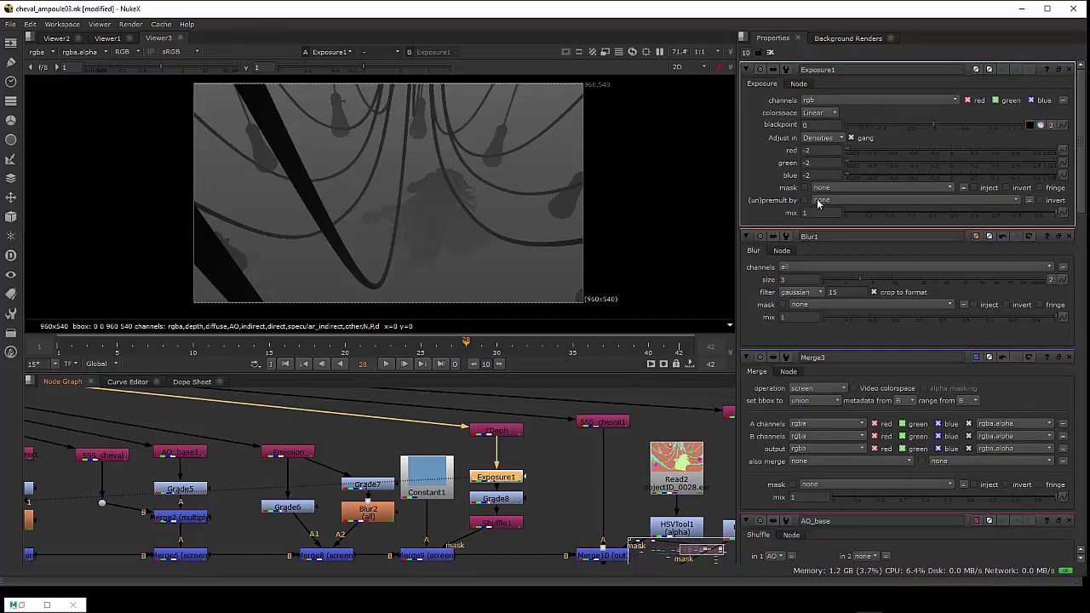
pyautogui.click(499, 499)
pyautogui.press('1')
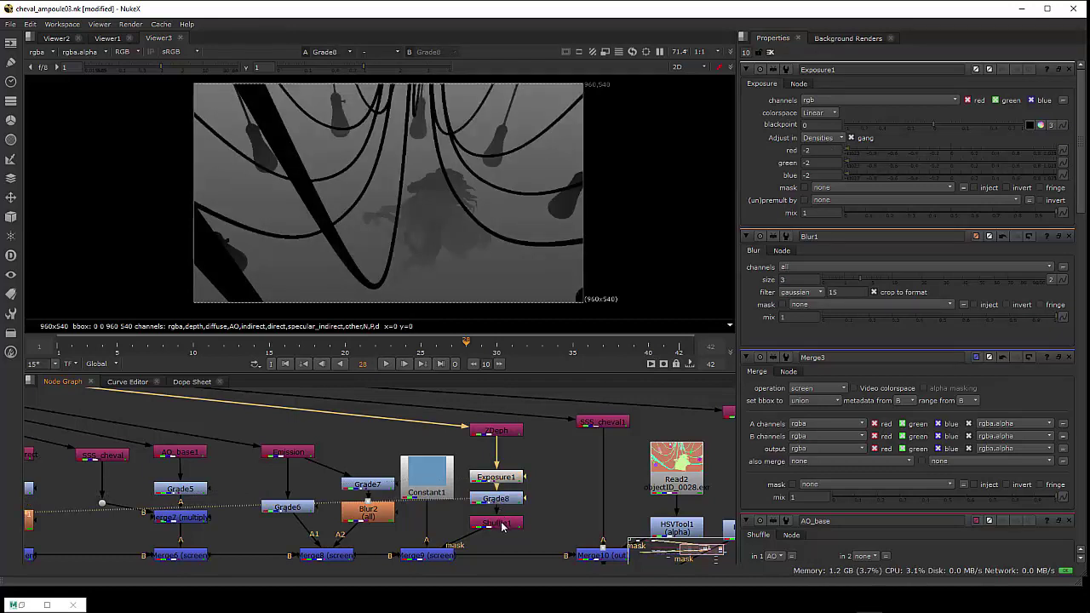
pyautogui.click(503, 526)
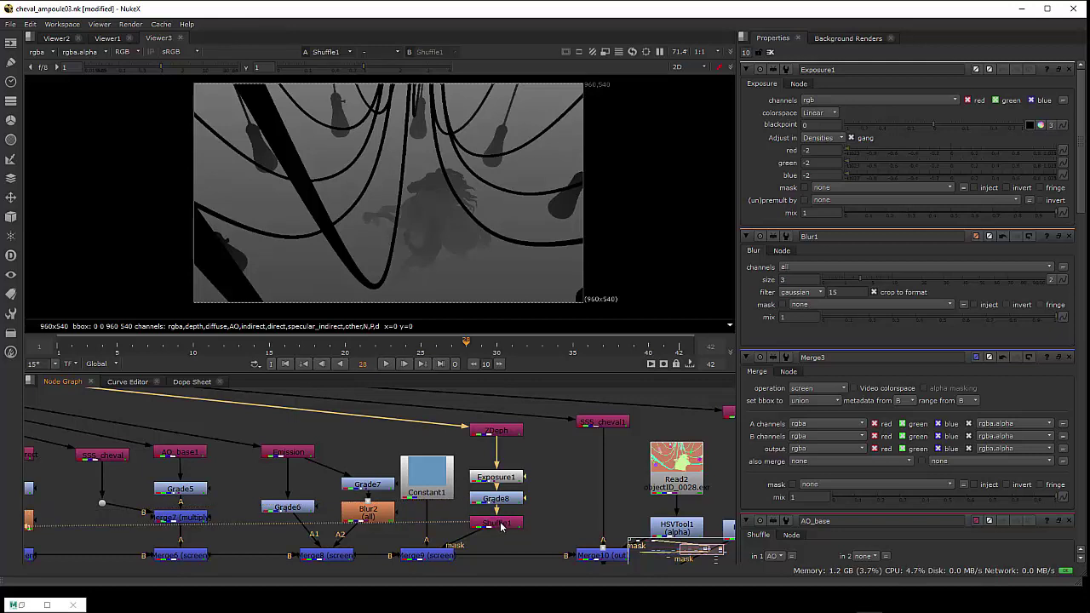
pyautogui.doubleClick(503, 527)
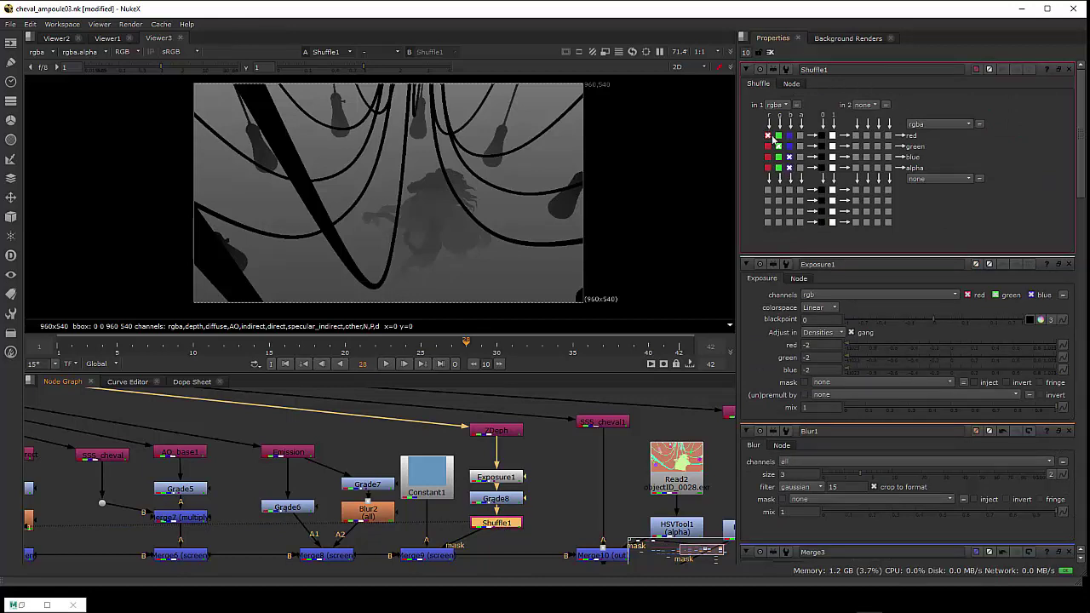
# Copy Shuffle1's blue channel into alpha and use it as Merge9's depth-fog mask
pyautogui.click(789, 167)
pyautogui.keyDown('alt'); pyautogui.moveTo(530, 530); pyautogui.dragTo(543, 449); pyautogui.keyUp('alt')
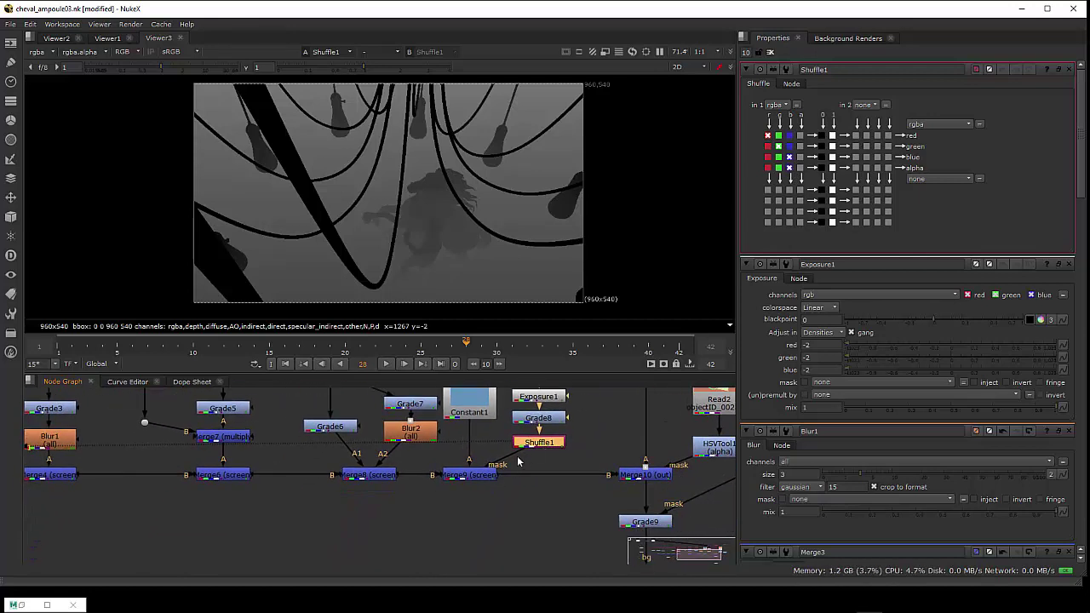
pyautogui.click(483, 478)
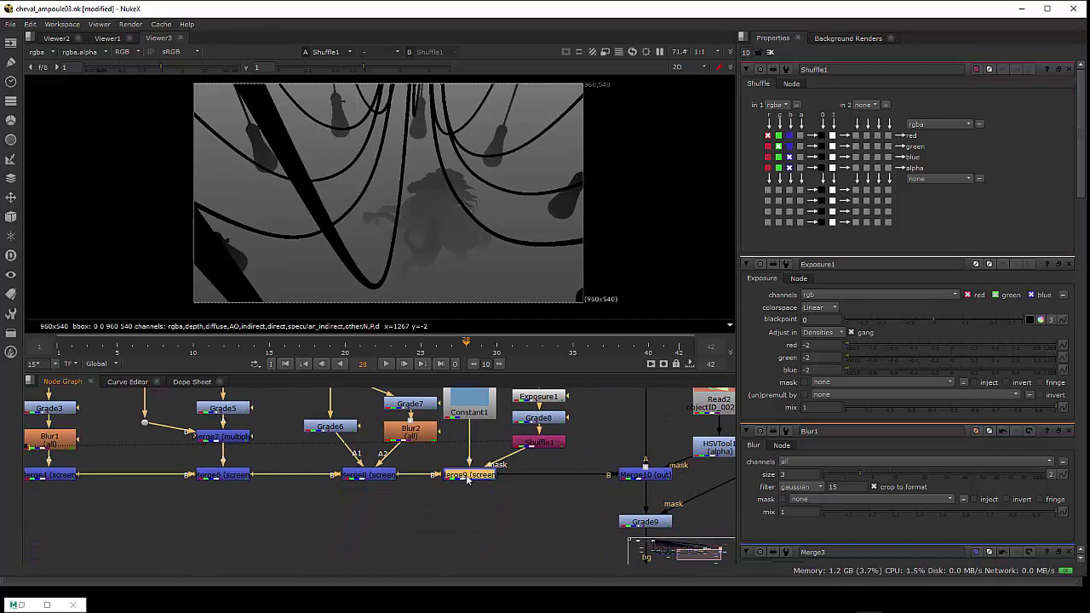
pyautogui.press('1')
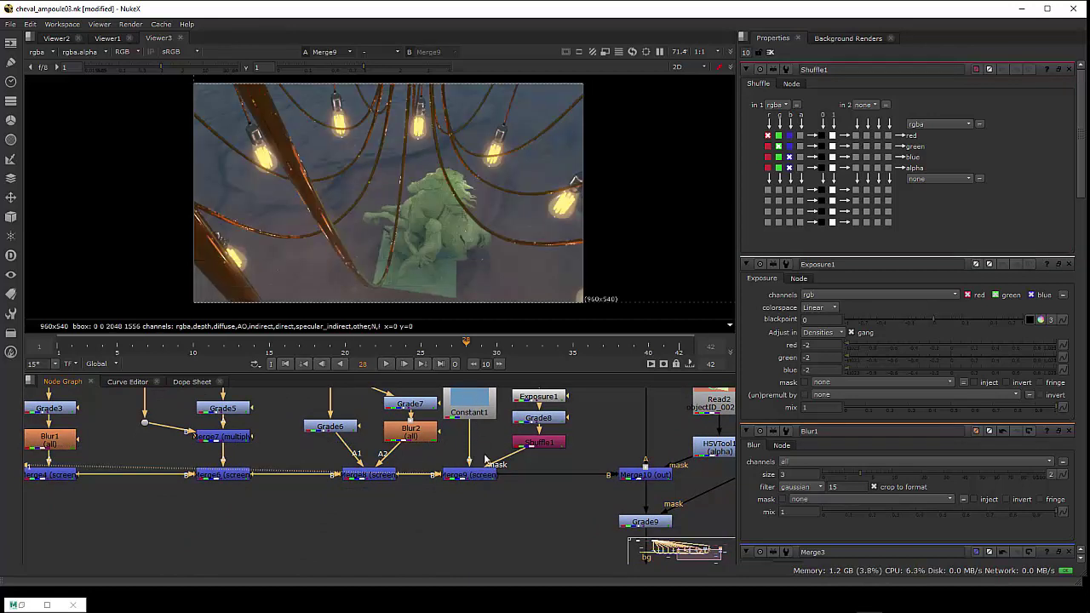
pyautogui.moveTo(487, 459)
pyautogui.mouseDown()
pyautogui.moveTo(471, 496)
pyautogui.moveTo(504, 494)
pyautogui.moveTo(521, 477)
pyautogui.mouseUp()
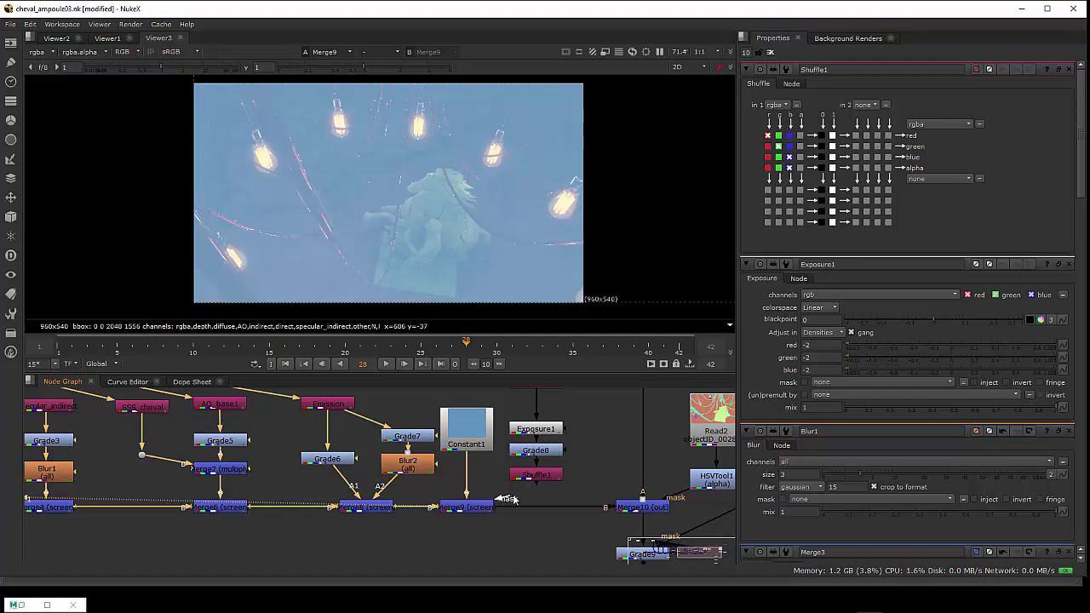
pyautogui.moveTo(513, 500); pyautogui.dragTo(532, 477)
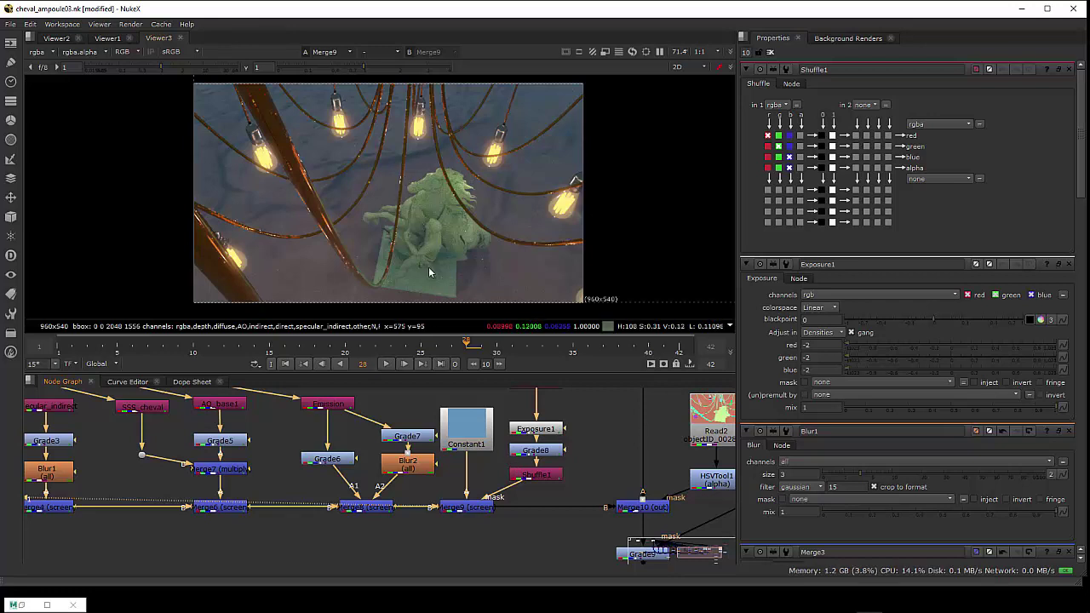
pyautogui.moveTo(542, 496); pyautogui.dragTo(463, 498)
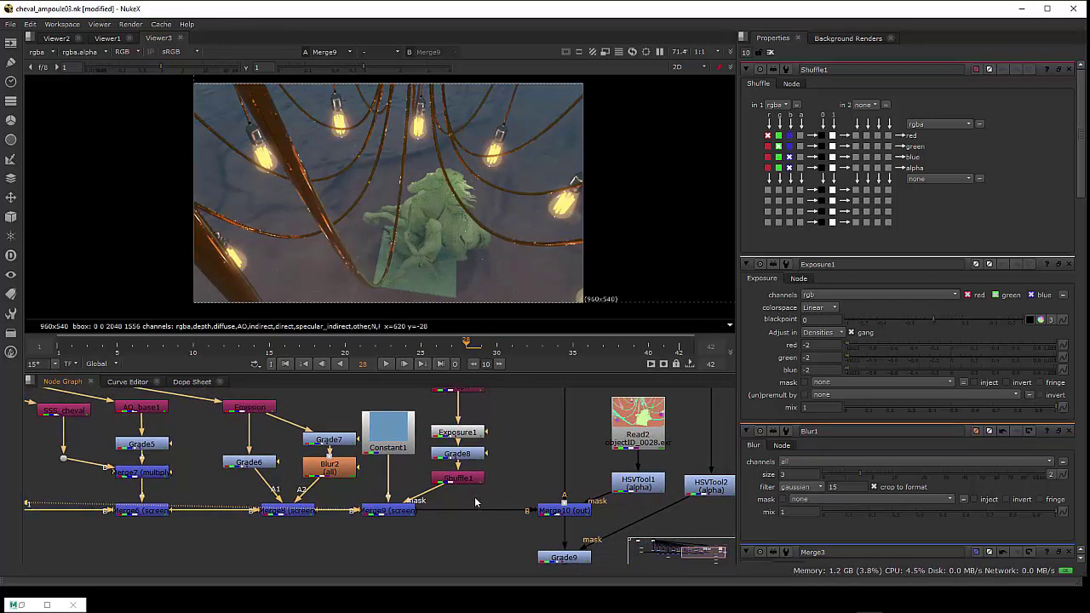
# View the Merge10 result in Viewer3
pyautogui.scroll(-3, 480, 503)
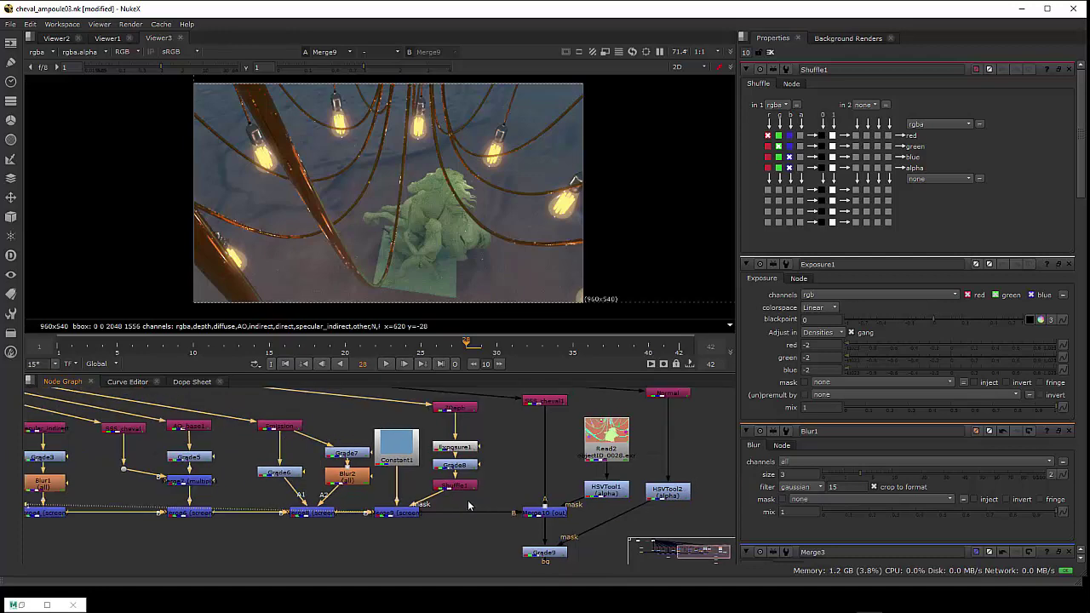
pyautogui.click(463, 417)
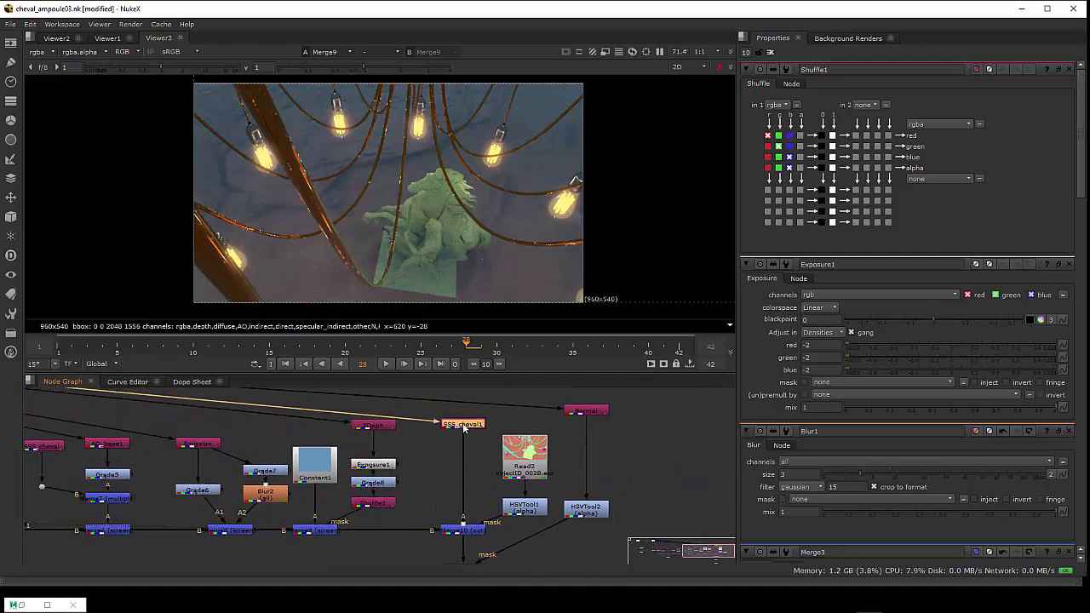
pyautogui.moveTo(472, 517); pyautogui.dragTo(468, 495)
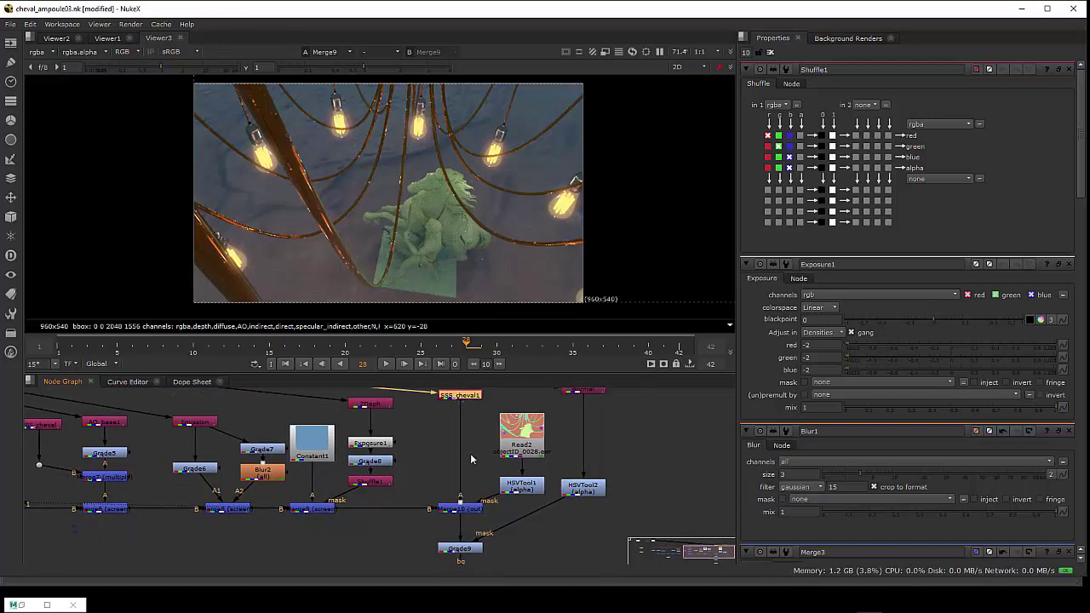
pyautogui.click(462, 509)
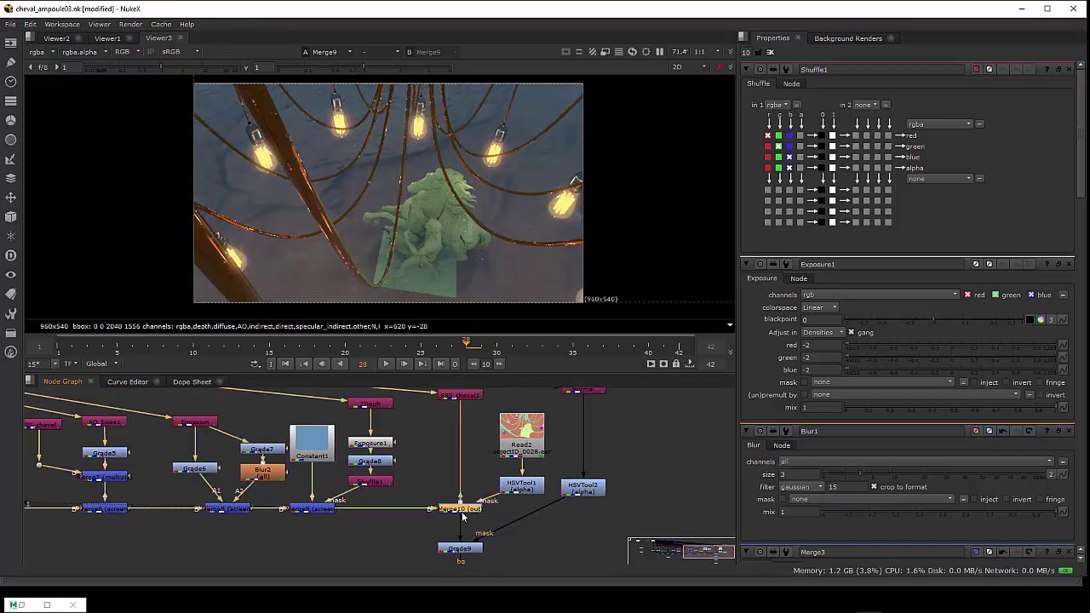
pyautogui.scroll(1, 460, 512)
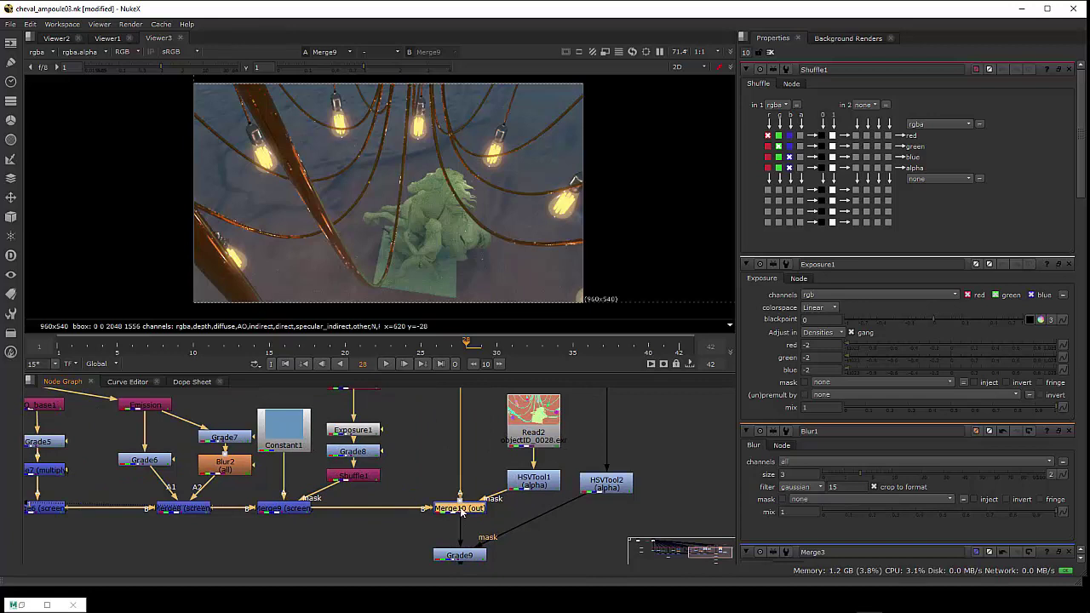
pyautogui.press('1')
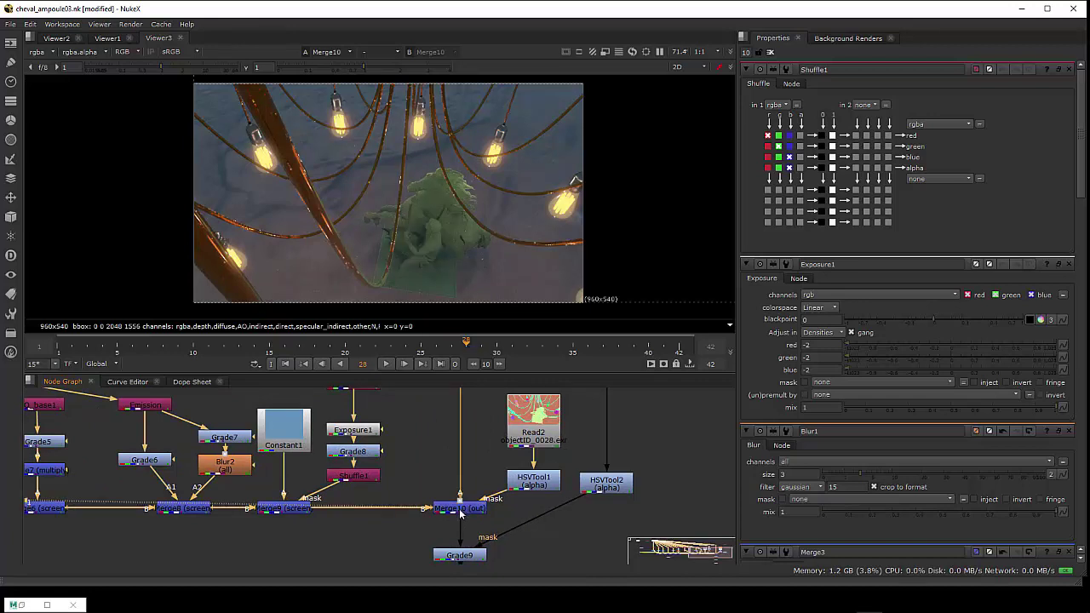
# Set Merge10's mix to about 0.38
pyautogui.click(460, 509)
pyautogui.doubleClick(460, 511)
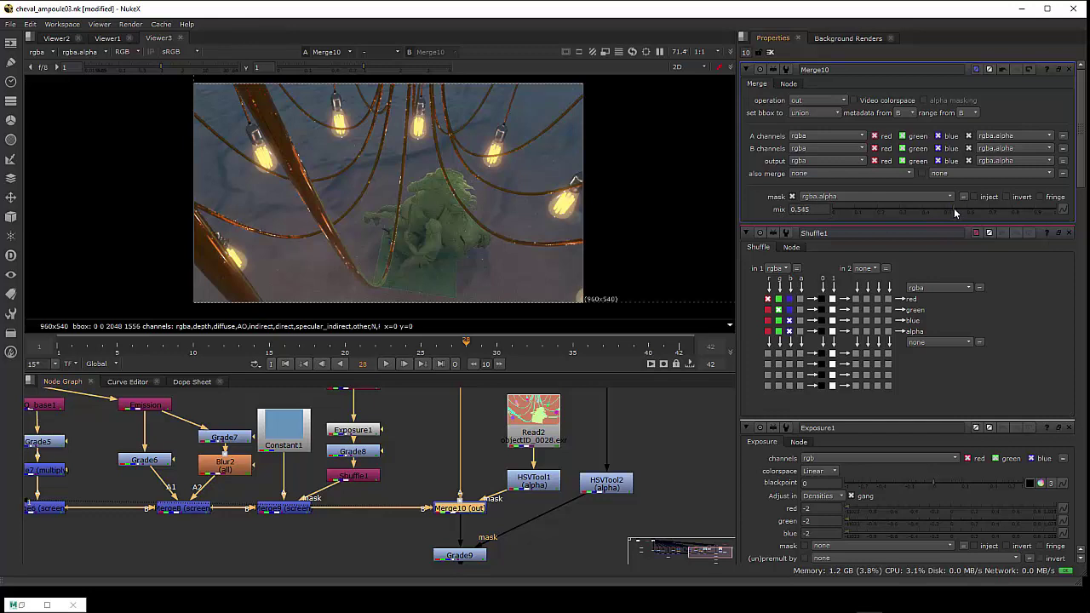
pyautogui.moveTo(954, 208); pyautogui.dragTo(1043, 212)
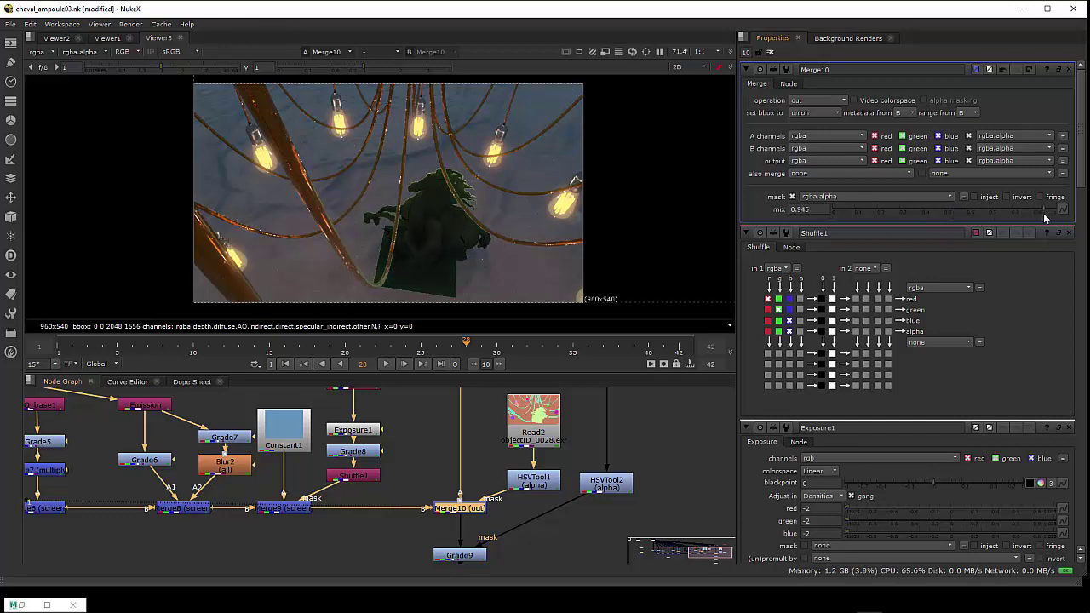
pyautogui.moveTo(1052, 213)
pyautogui.mouseDown()
pyautogui.moveTo(895, 216)
pyautogui.moveTo(978, 225)
pyautogui.moveTo(918, 226)
pyautogui.mouseUp()
pyautogui.moveTo(461, 465); pyautogui.dragTo(418, 449)
pyautogui.scroll(-3, 409, 494)
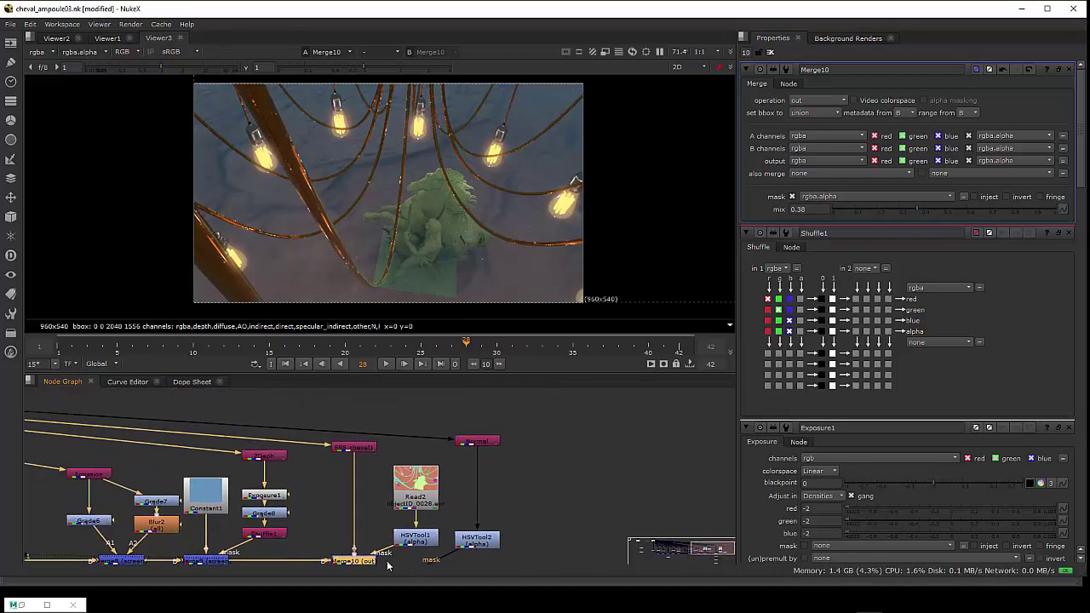
pyautogui.scroll(2, 357, 495)
pyautogui.moveTo(357, 495); pyautogui.dragTo(358, 475)
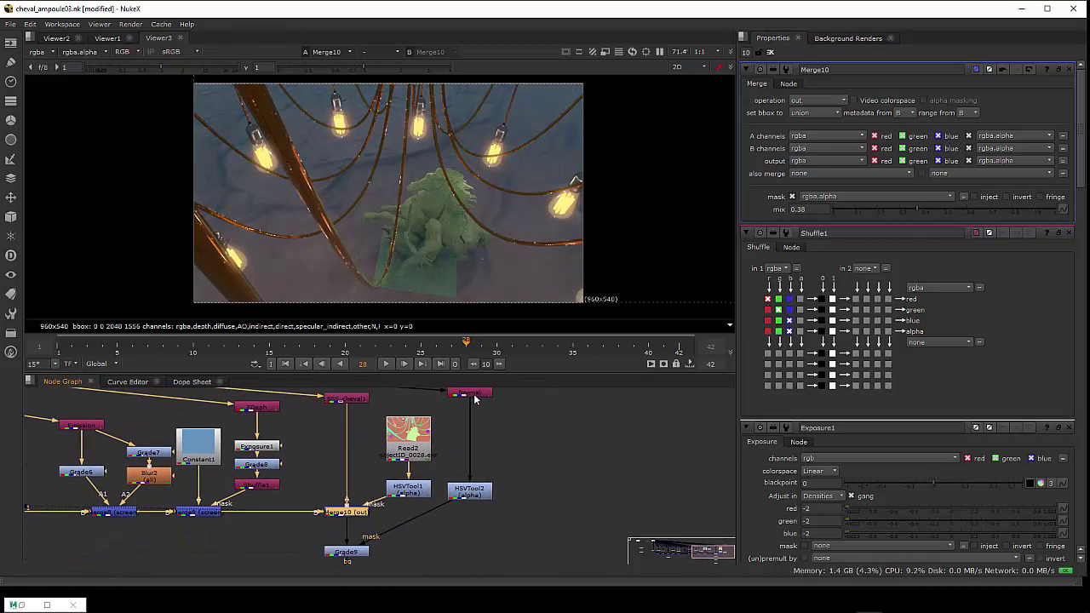
# View the Normal pass node's output
pyautogui.click(475, 400)
pyautogui.press('1')
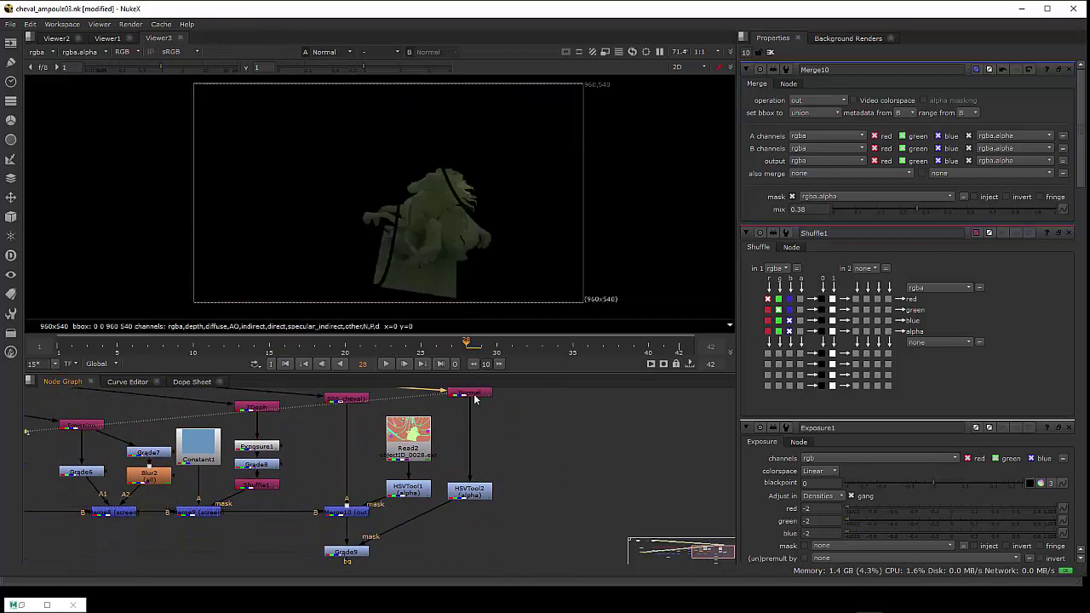
pyautogui.click(475, 399)
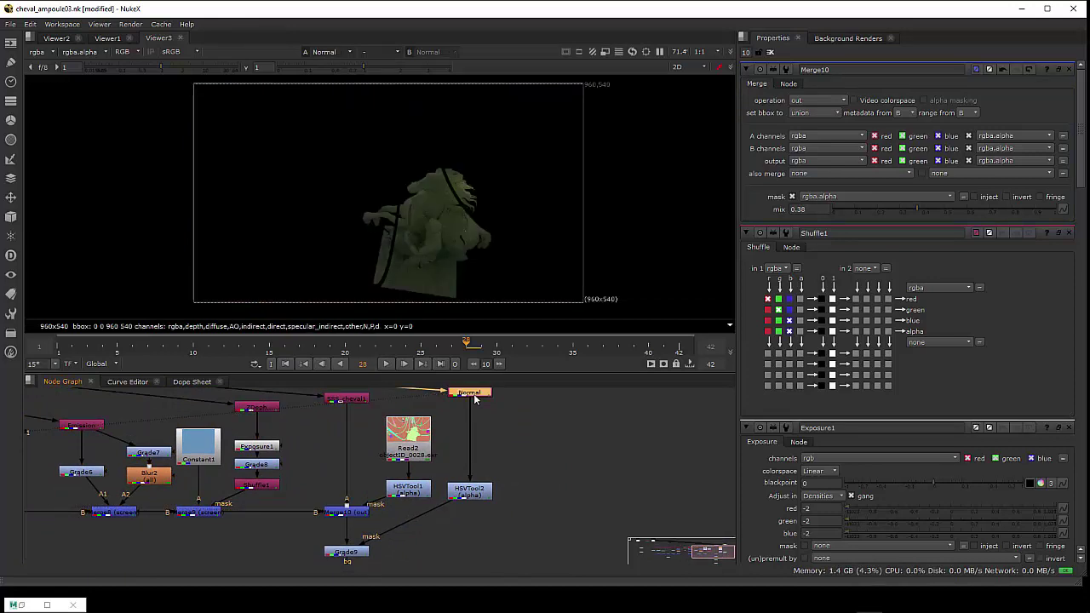
pyautogui.click(475, 400)
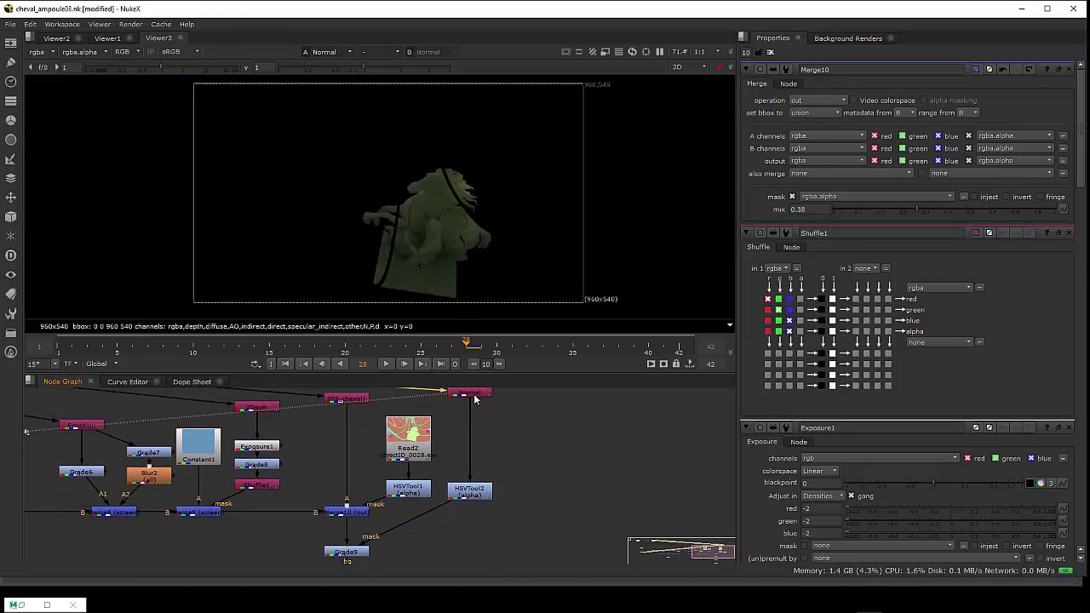
pyautogui.click(474, 400)
pyautogui.moveTo(482, 420)
pyautogui.mouseDown()
pyautogui.moveTo(506, 454)
pyautogui.moveTo(542, 442)
pyautogui.mouseUp()
# Keep the Normal shuffle's input layer on N, then select HSVTool2
pyautogui.doubleClick(527, 413)
pyautogui.press('1')
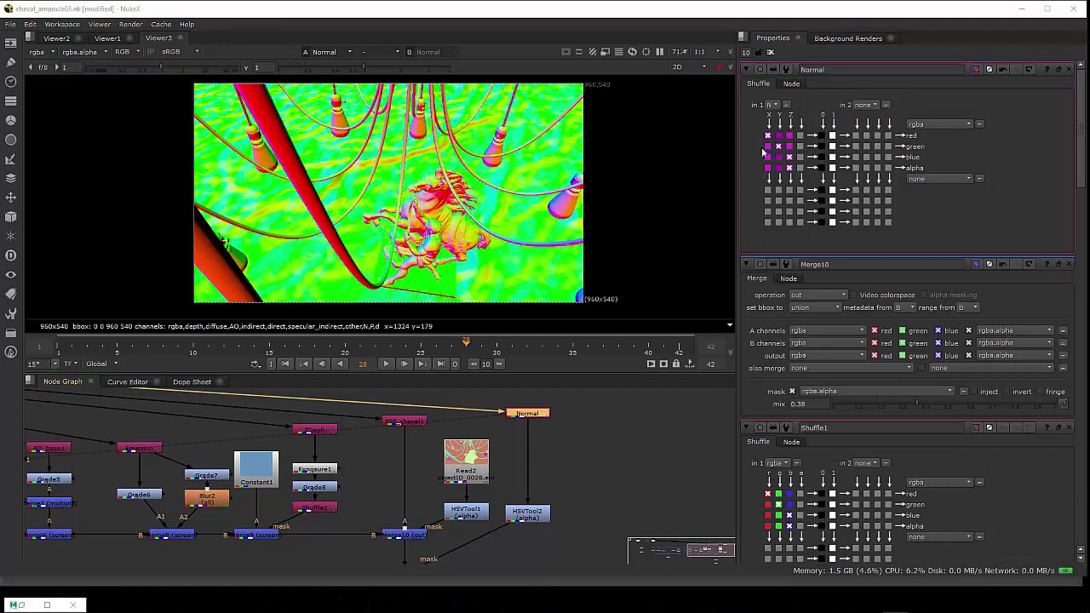
pyautogui.click(773, 105)
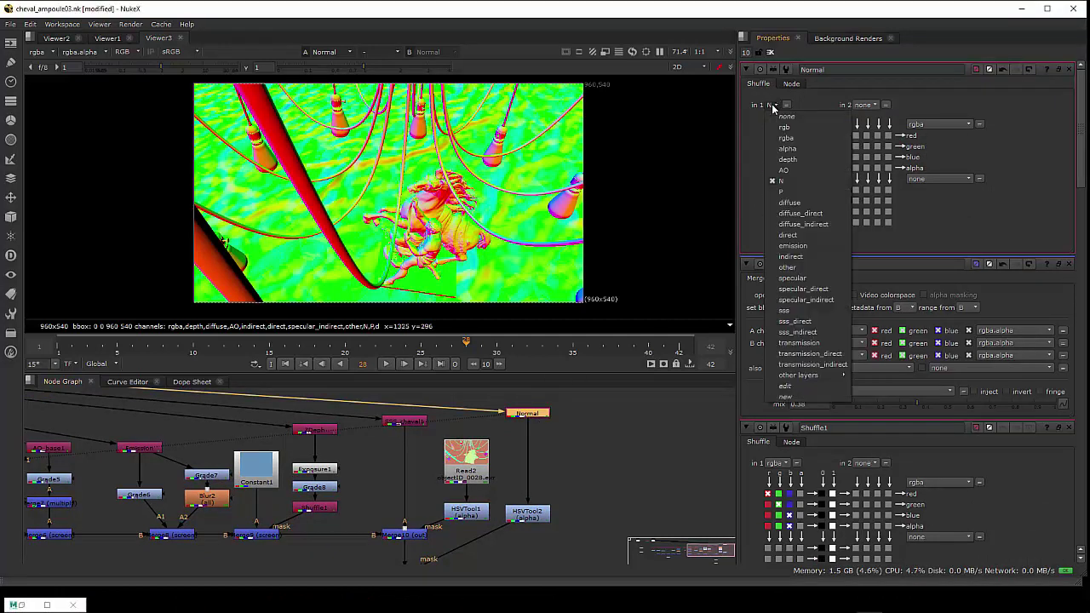
pyautogui.click(782, 181)
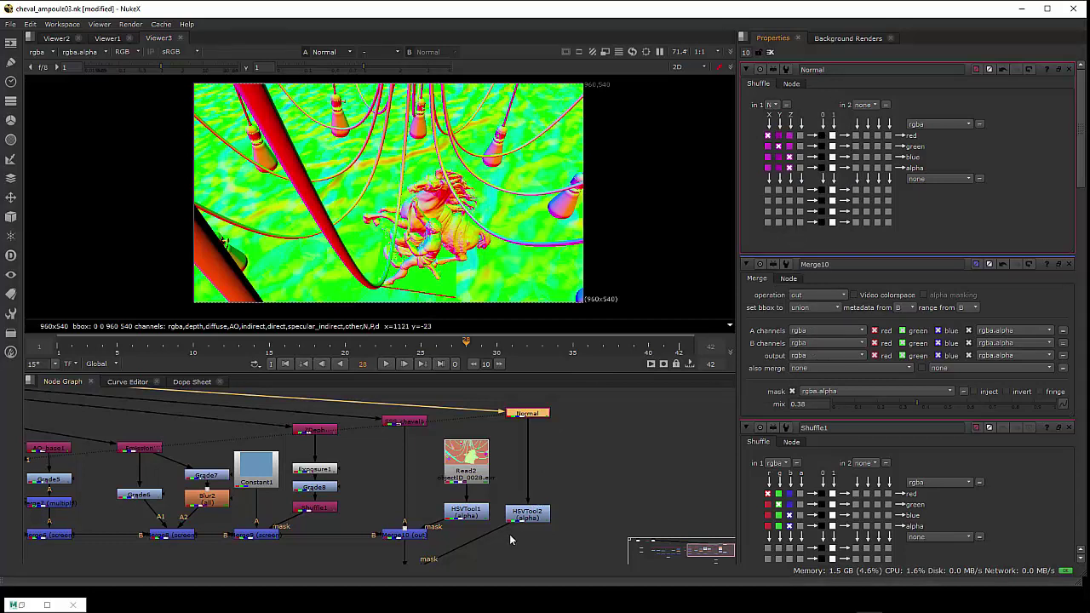
pyautogui.click(528, 514)
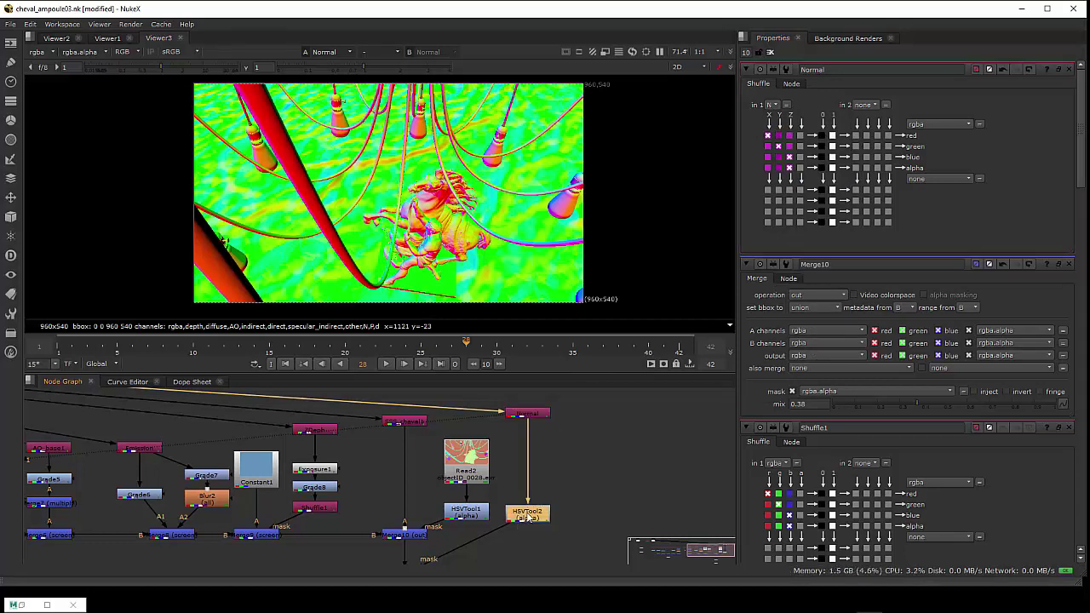
# View HSVTool2's output with its colour-replacement settings shown, then view Grade9's graded result
pyautogui.press('1')
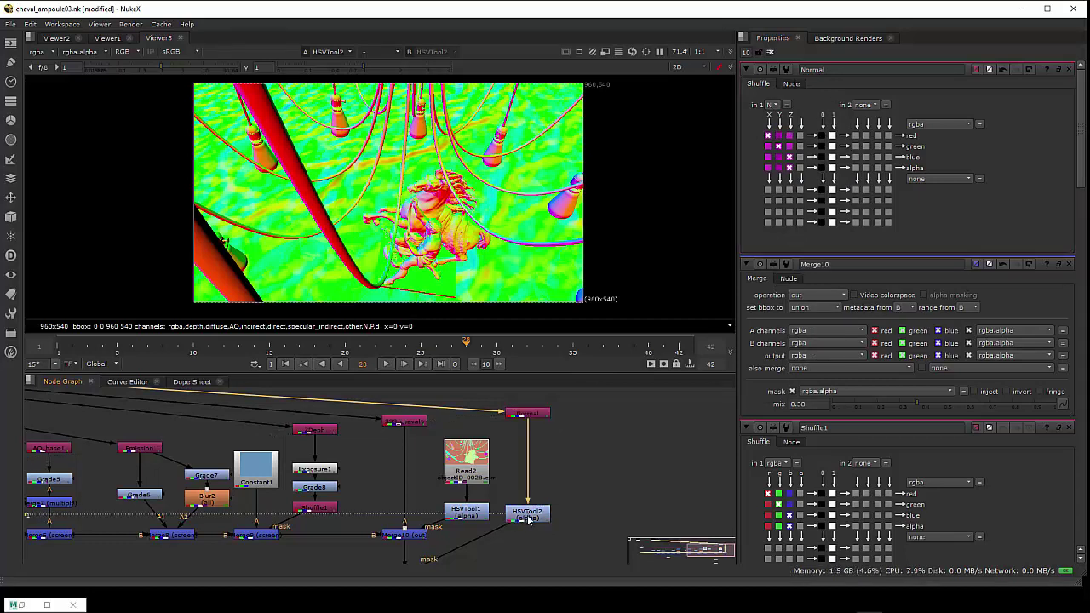
pyautogui.doubleClick(528, 515)
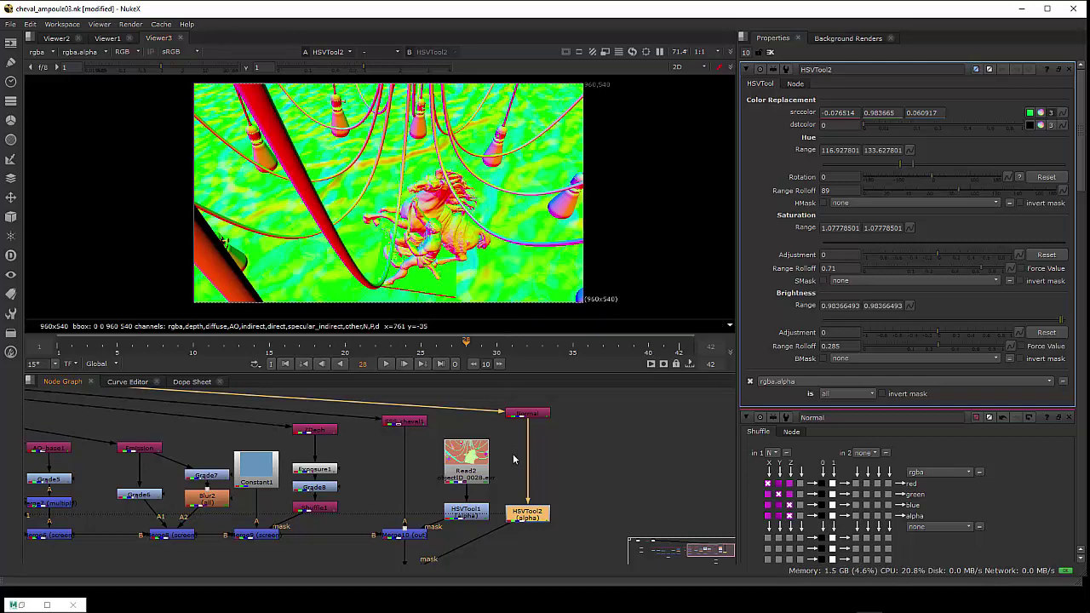
pyautogui.moveTo(519, 460)
pyautogui.mouseDown()
pyautogui.moveTo(535, 454)
pyautogui.moveTo(546, 423)
pyautogui.mouseUp()
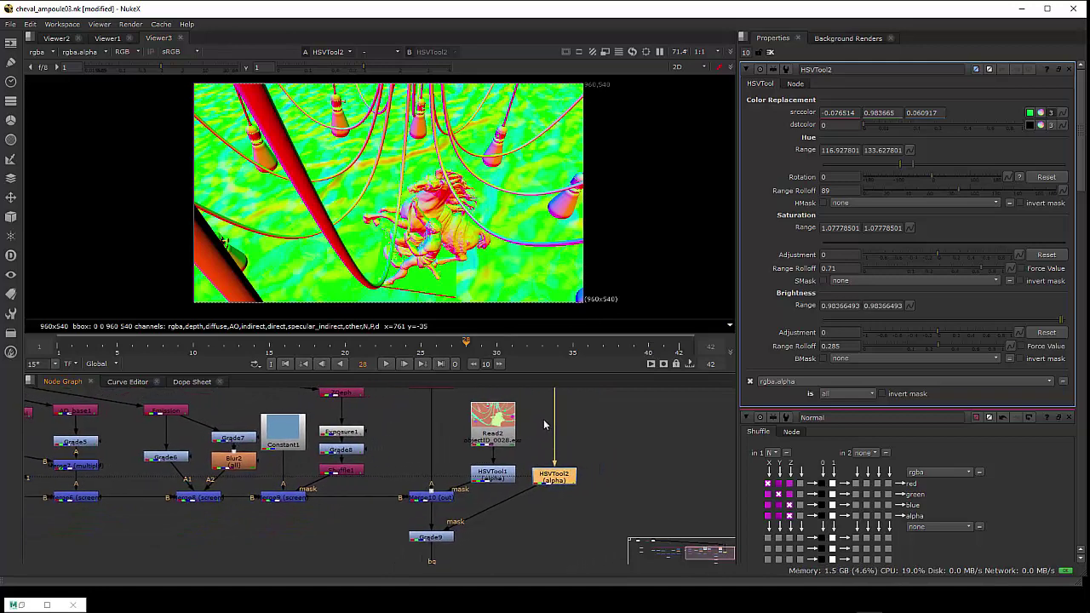
pyautogui.click(439, 538)
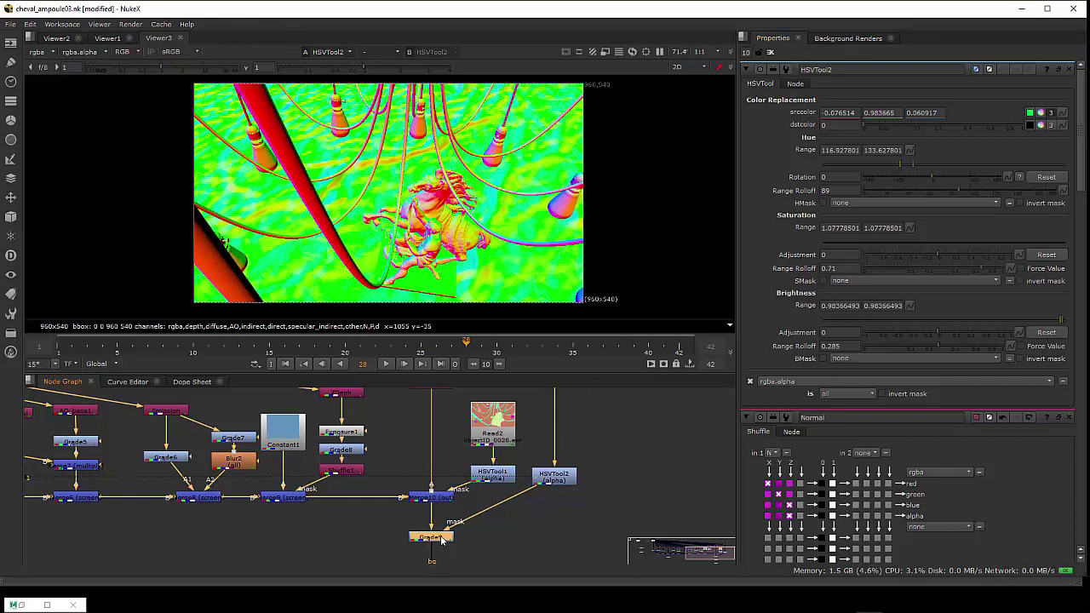
pyautogui.press('1')
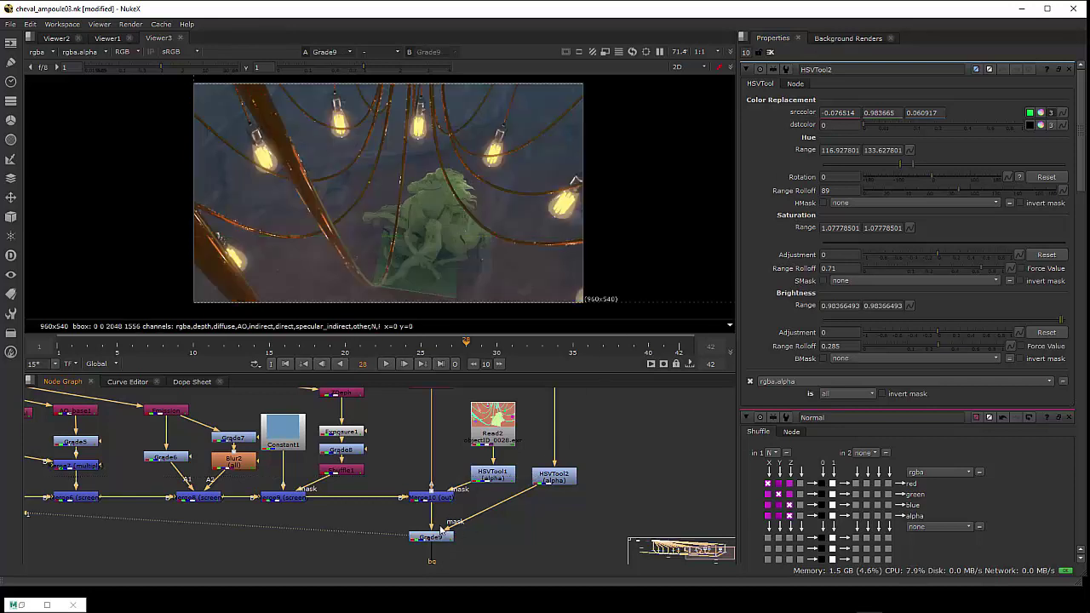
# Mask Grade9 with HSVTool2's alpha and set its gamma to about 0.78
pyautogui.moveTo(440, 533); pyautogui.dragTo(486, 526)
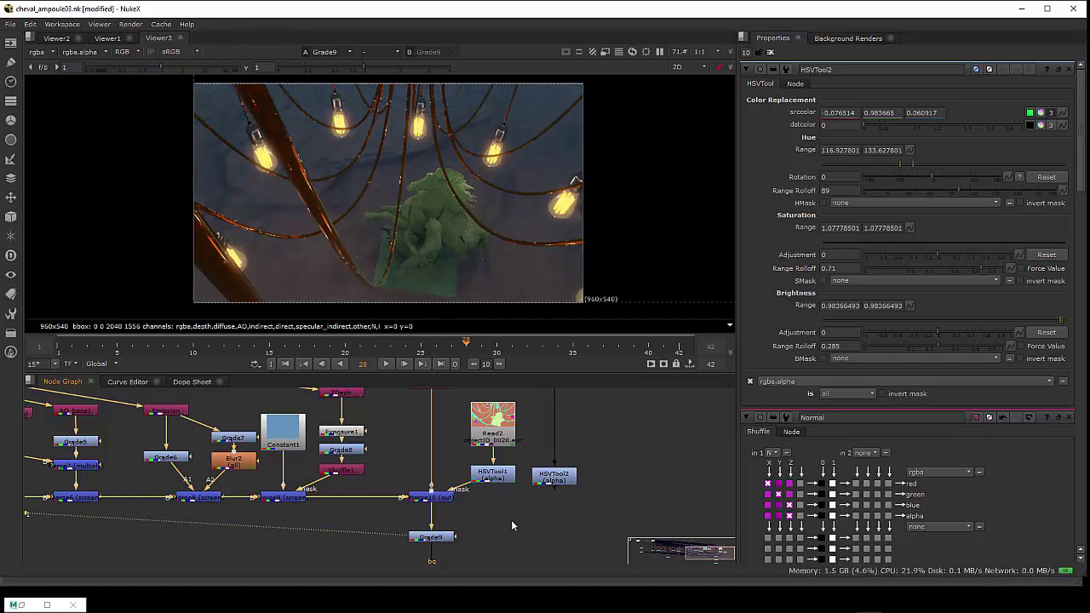
pyautogui.doubleClick(445, 538)
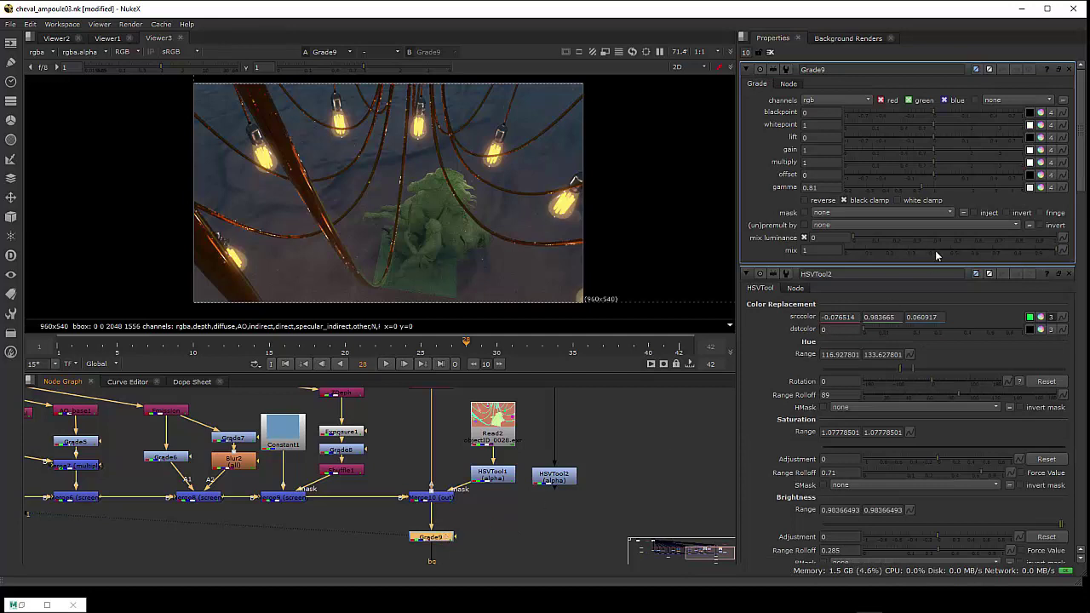
pyautogui.click(870, 189)
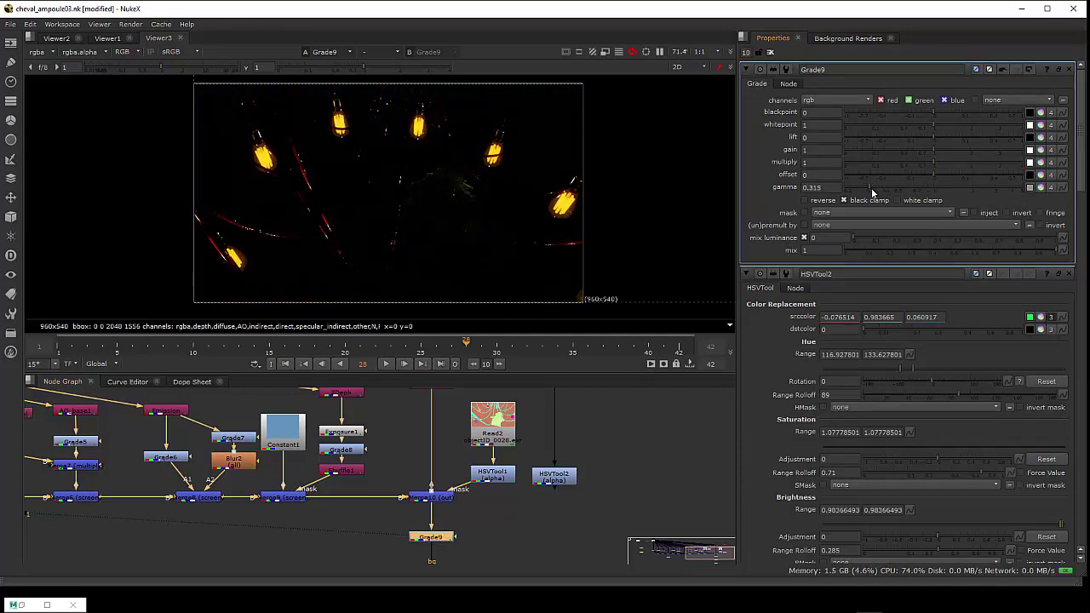
pyautogui.moveTo(871, 193); pyautogui.dragTo(898, 195)
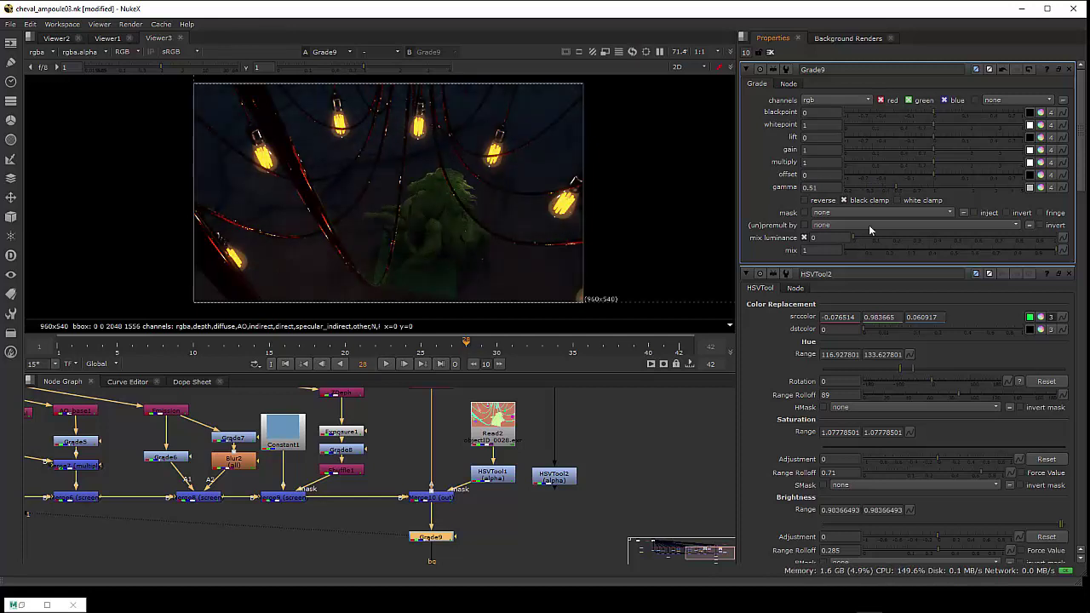
pyautogui.click(894, 190)
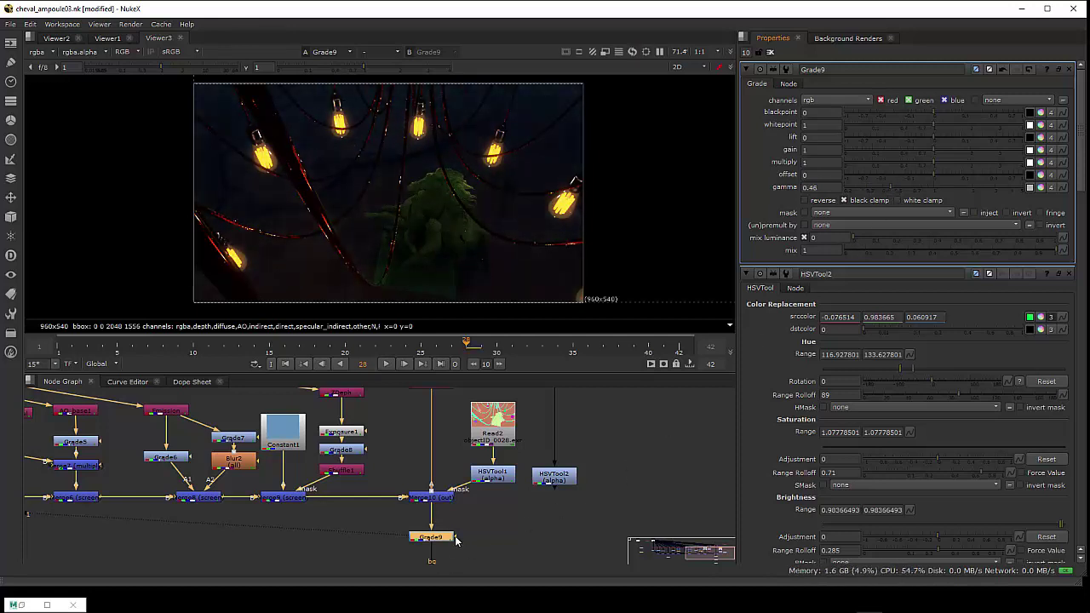
pyautogui.moveTo(455, 536); pyautogui.dragTo(555, 482)
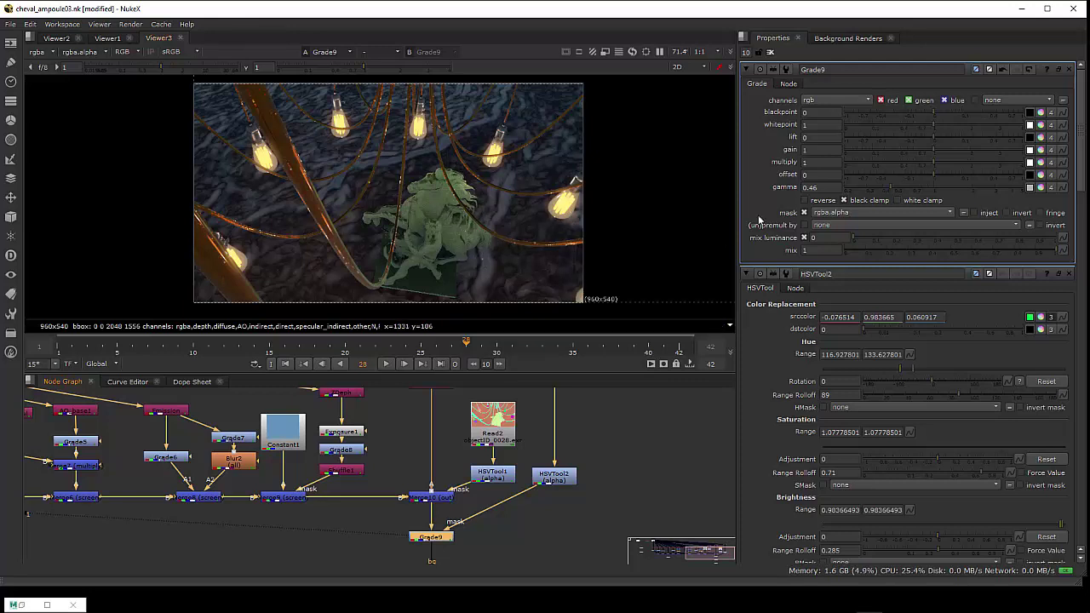
pyautogui.click(906, 189)
pyautogui.moveTo(907, 189); pyautogui.dragTo(919, 191)
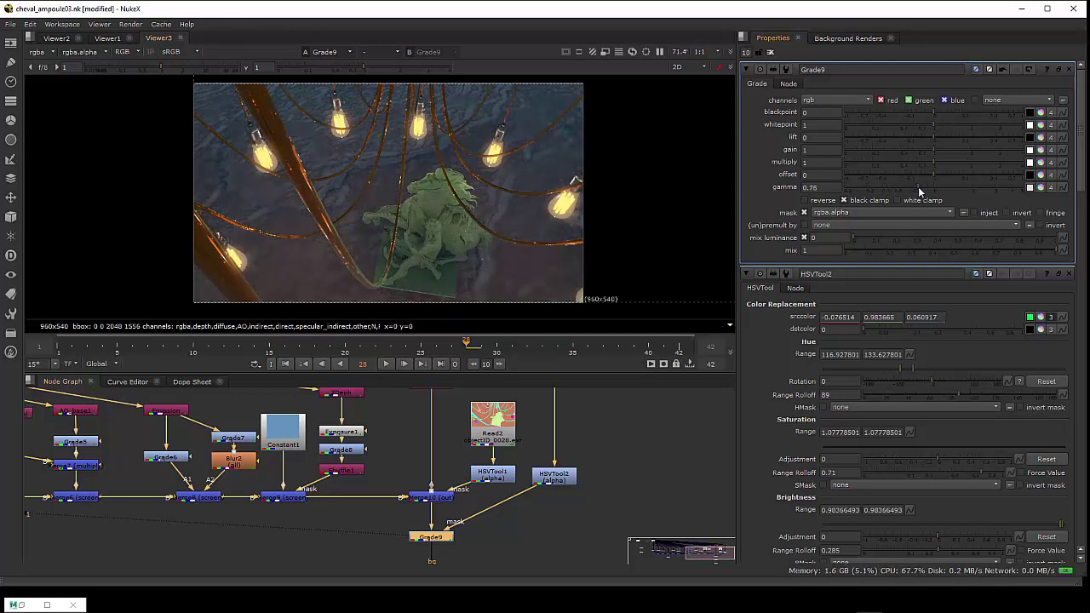
pyautogui.moveTo(919, 190)
pyautogui.mouseDown()
pyautogui.moveTo(908, 194)
pyautogui.moveTo(964, 196)
pyautogui.moveTo(910, 200)
pyautogui.moveTo(921, 199)
pyautogui.mouseUp()
pyautogui.moveTo(533, 508); pyautogui.dragTo(594, 514)
# Switch the Normal shuffle's input layer to the P position pass and view it
pyautogui.scroll(-3, 588, 502)
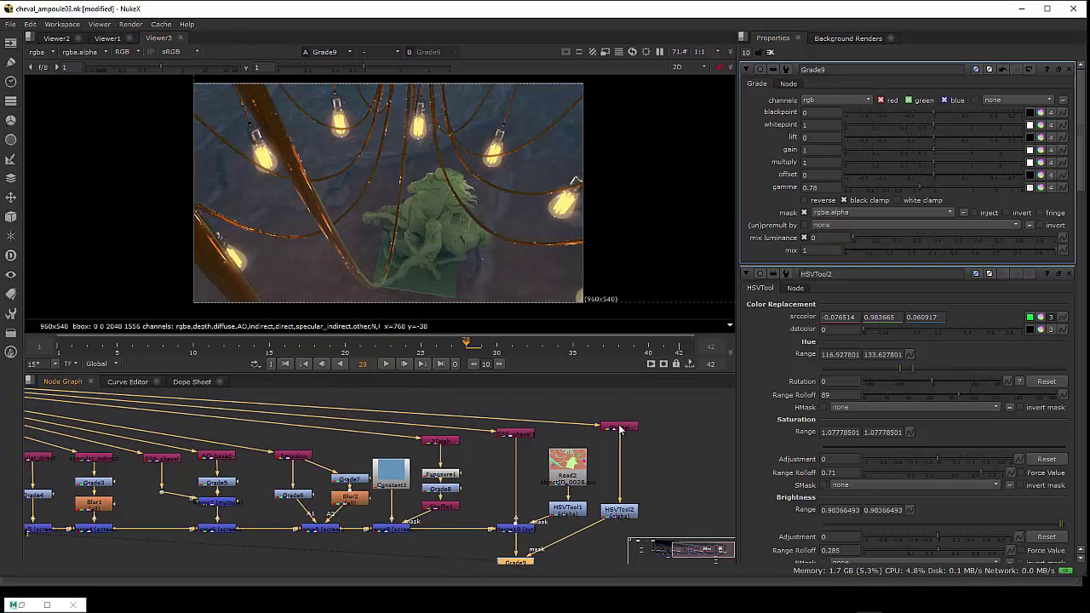
pyautogui.moveTo(619, 428); pyautogui.dragTo(621, 425)
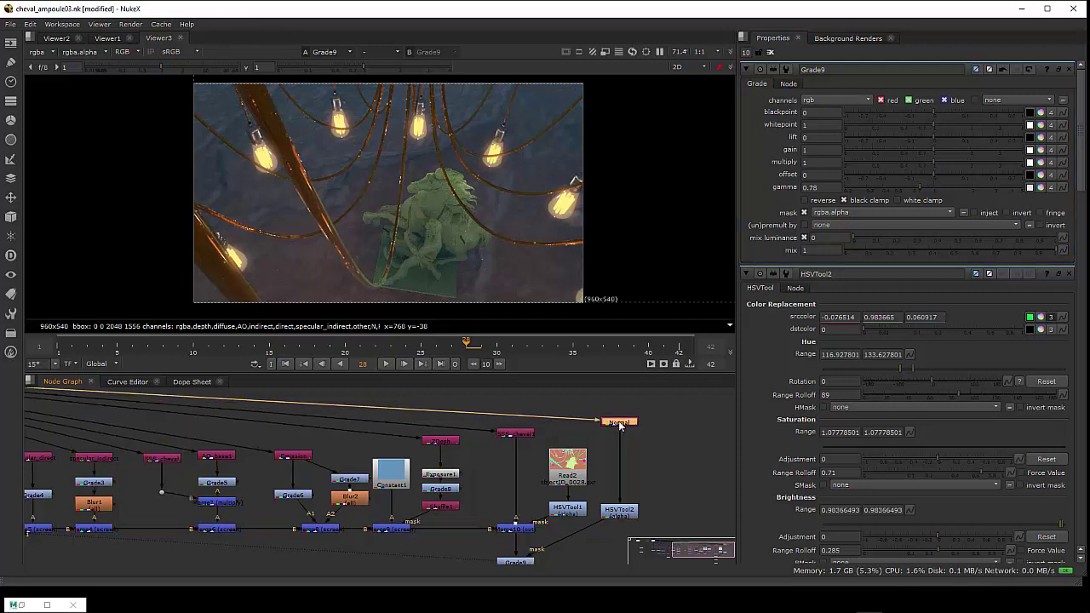
pyautogui.scroll(-1, 506, 509)
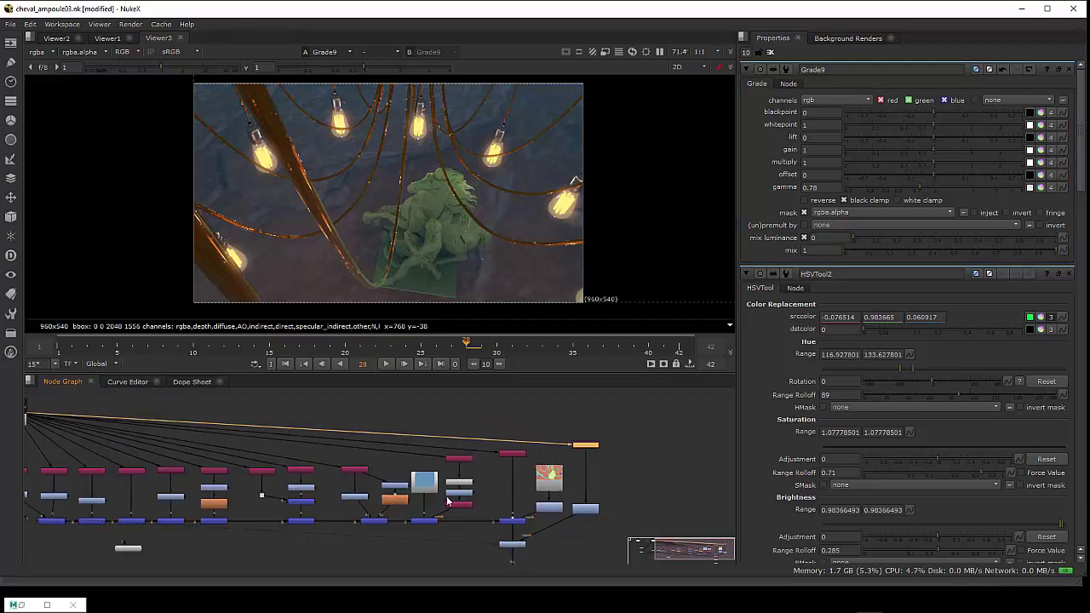
pyautogui.moveTo(551, 473)
pyautogui.mouseDown()
pyautogui.moveTo(628, 475)
pyautogui.moveTo(507, 470)
pyautogui.mouseUp()
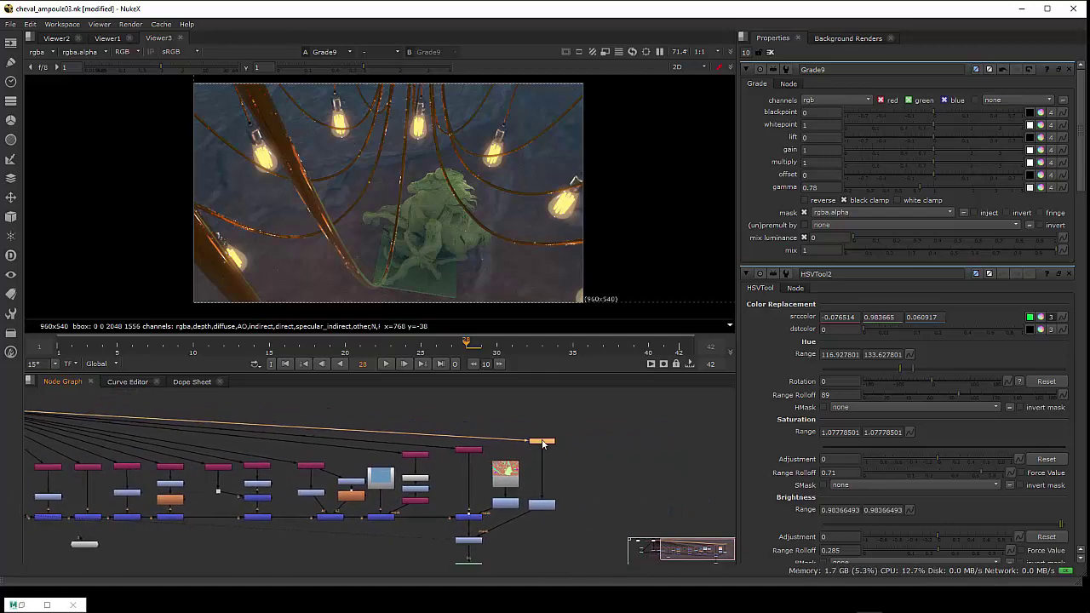
pyautogui.press('1')
pyautogui.scroll(1, 553, 458)
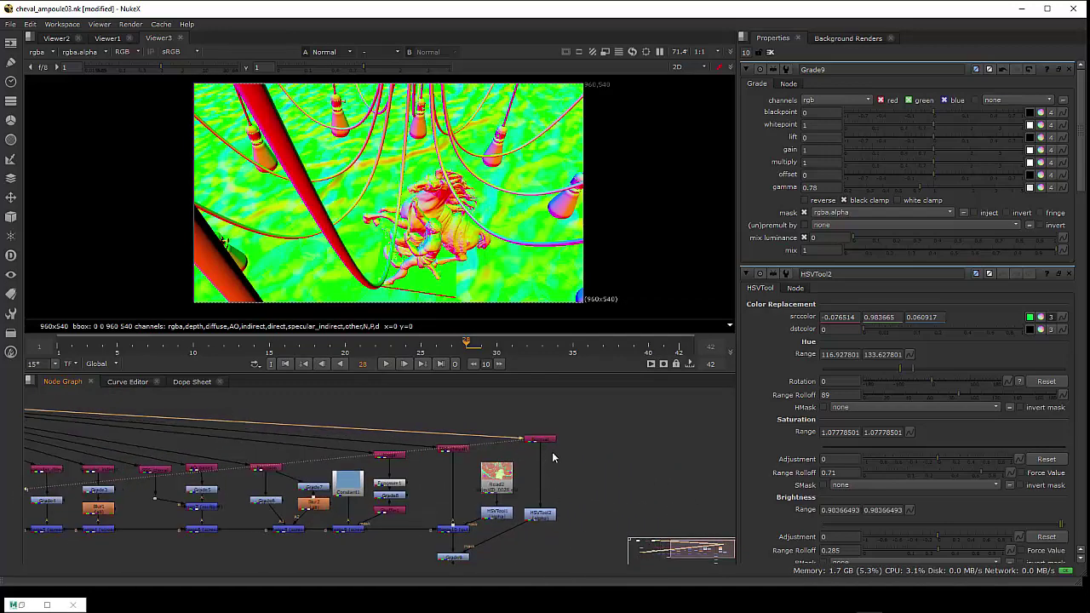
pyautogui.scroll(2, 553, 458)
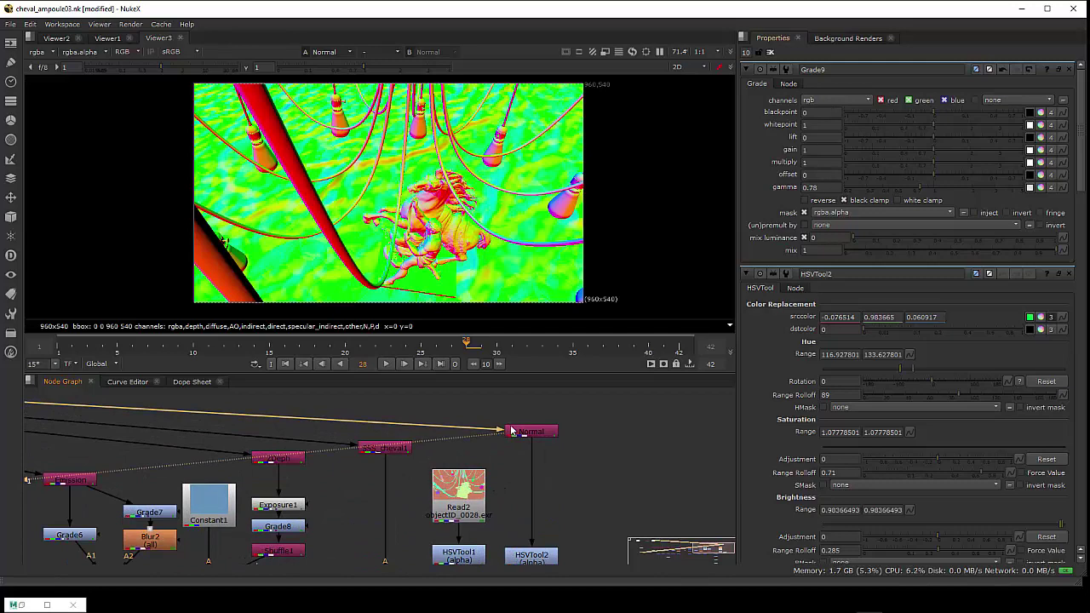
pyautogui.doubleClick(524, 433)
pyautogui.click(772, 105)
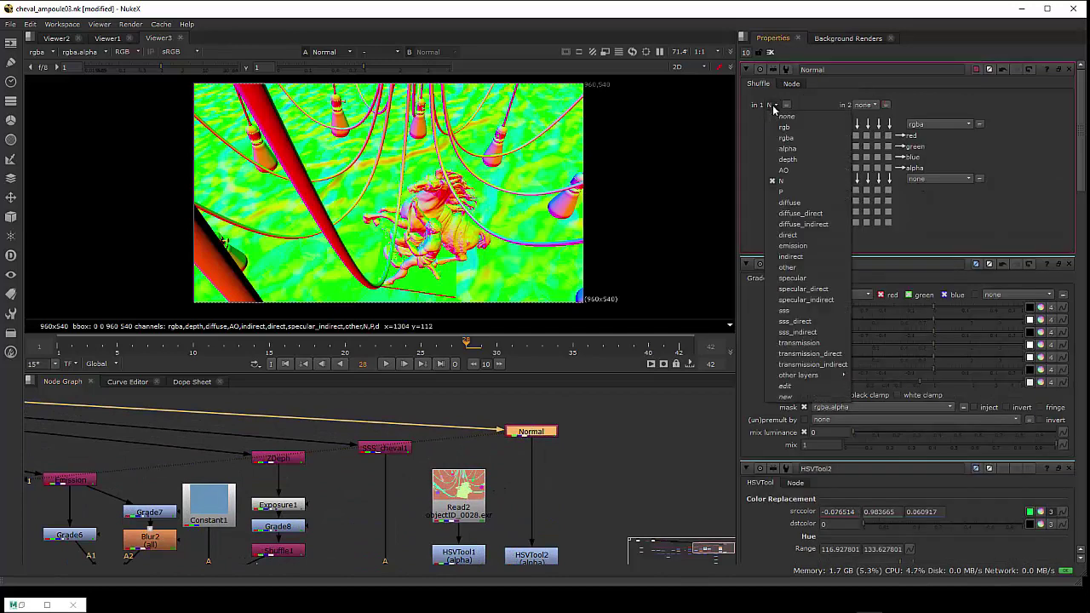
pyautogui.click(778, 194)
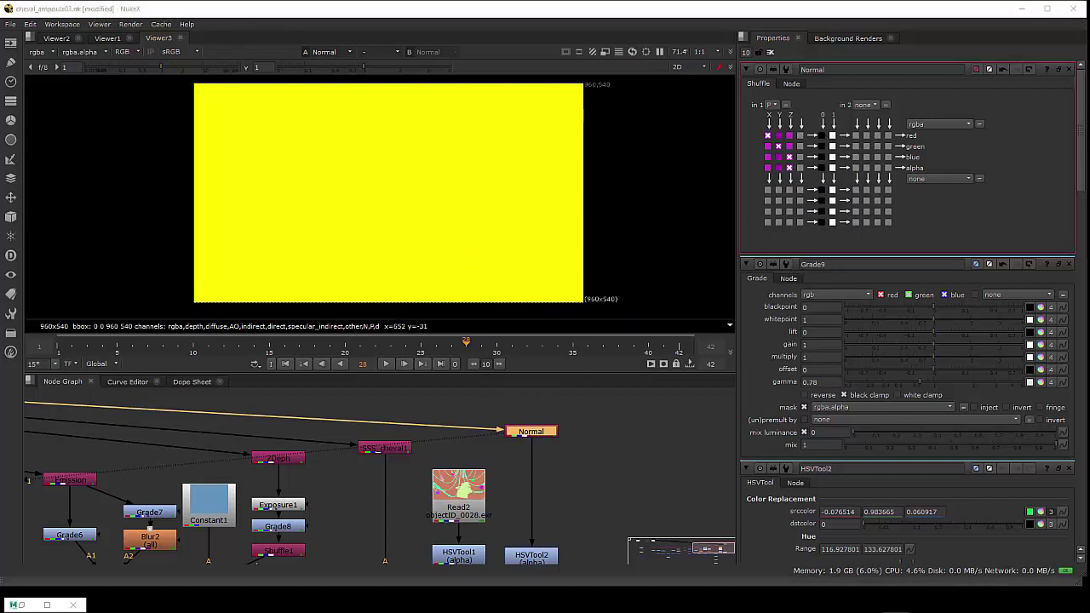
# Scrub through later frames to check the P pass, returning to frame 2
pyautogui.scroll(1, 389, 201)
pyautogui.click(87, 346)
pyautogui.click(72, 345)
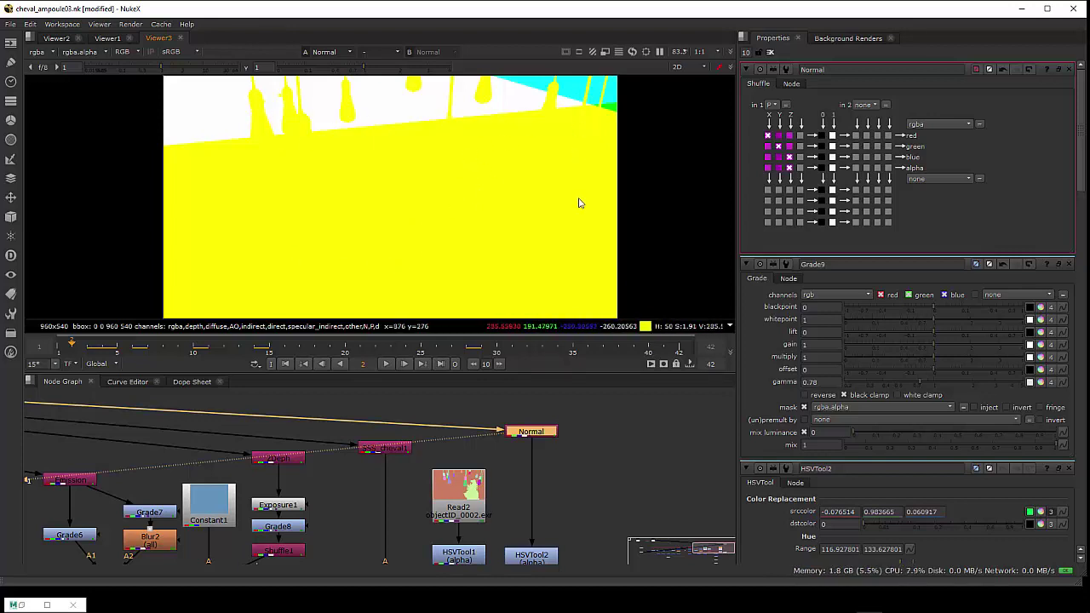
pyautogui.click(616, 349)
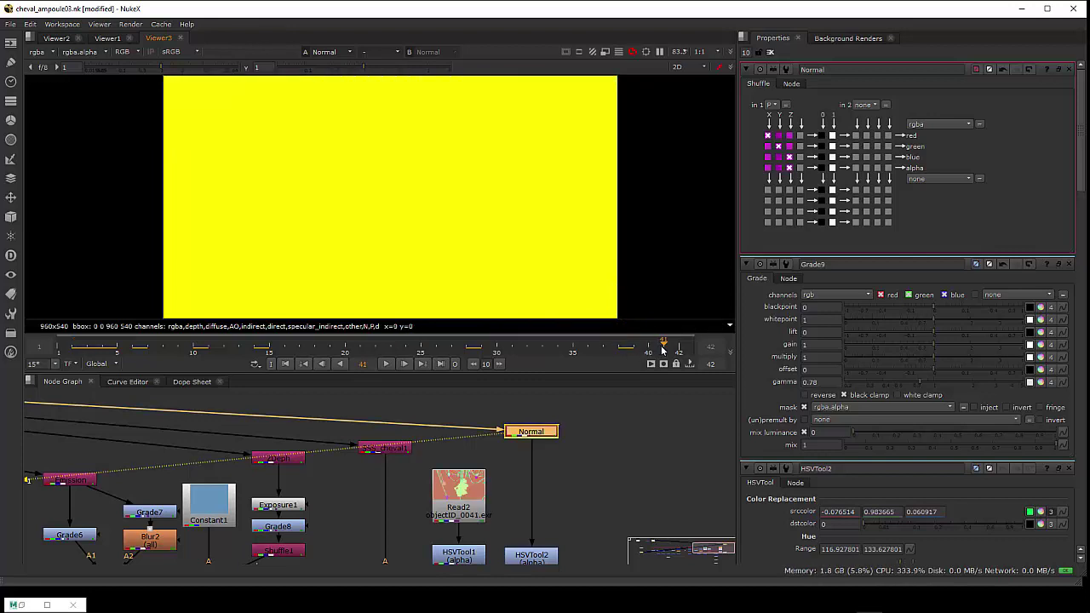
pyautogui.click(399, 349)
pyautogui.moveTo(400, 349); pyautogui.dragTo(73, 349)
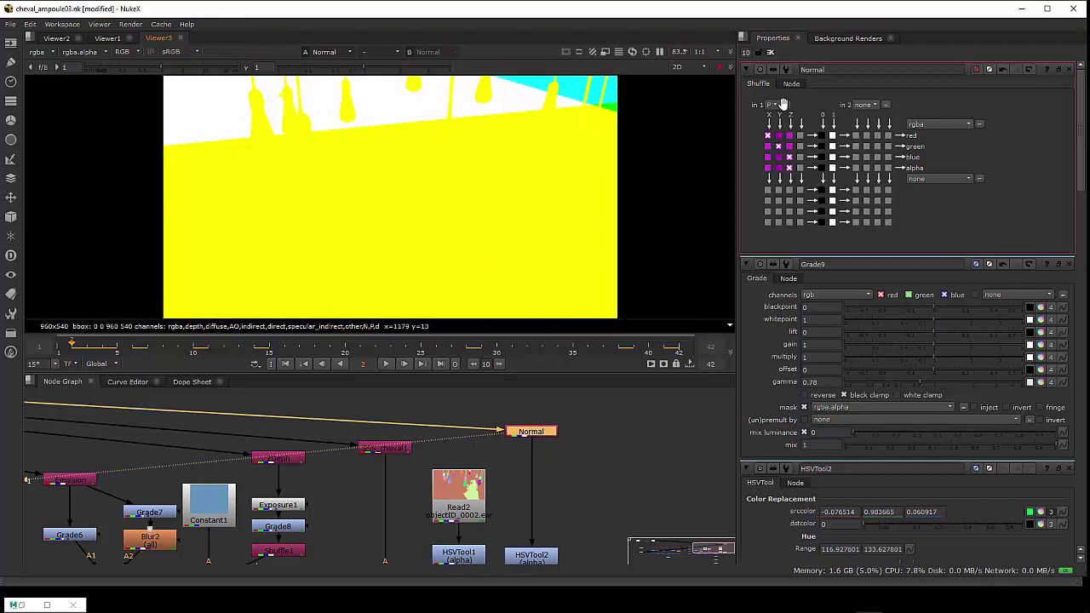
# Switch the Normal shuffle's input layer back to N
pyautogui.click(780, 105)
pyautogui.click(782, 182)
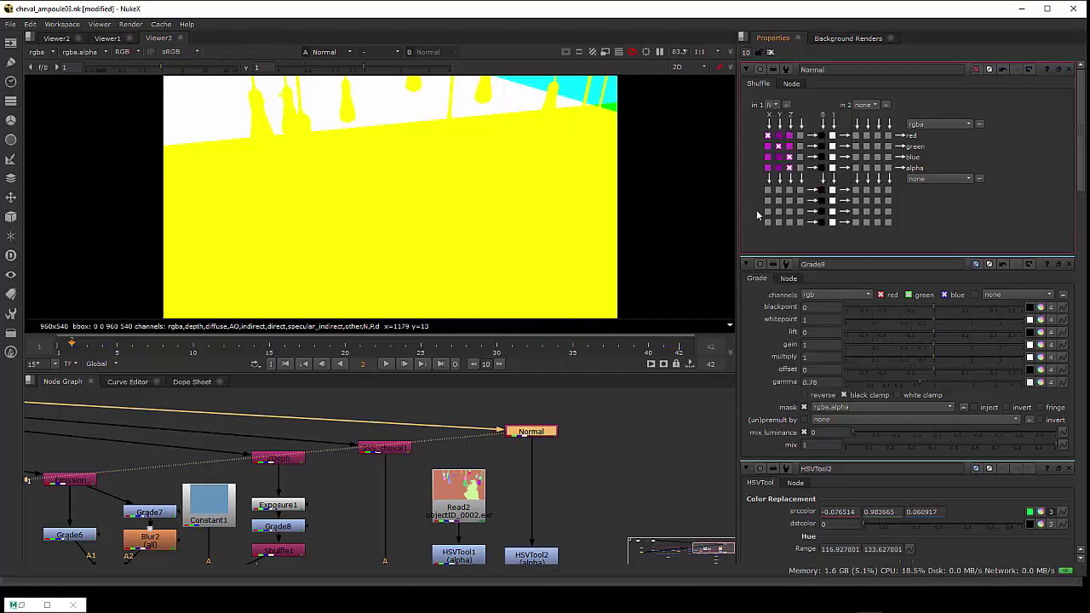
pyautogui.scroll(-3, 537, 474)
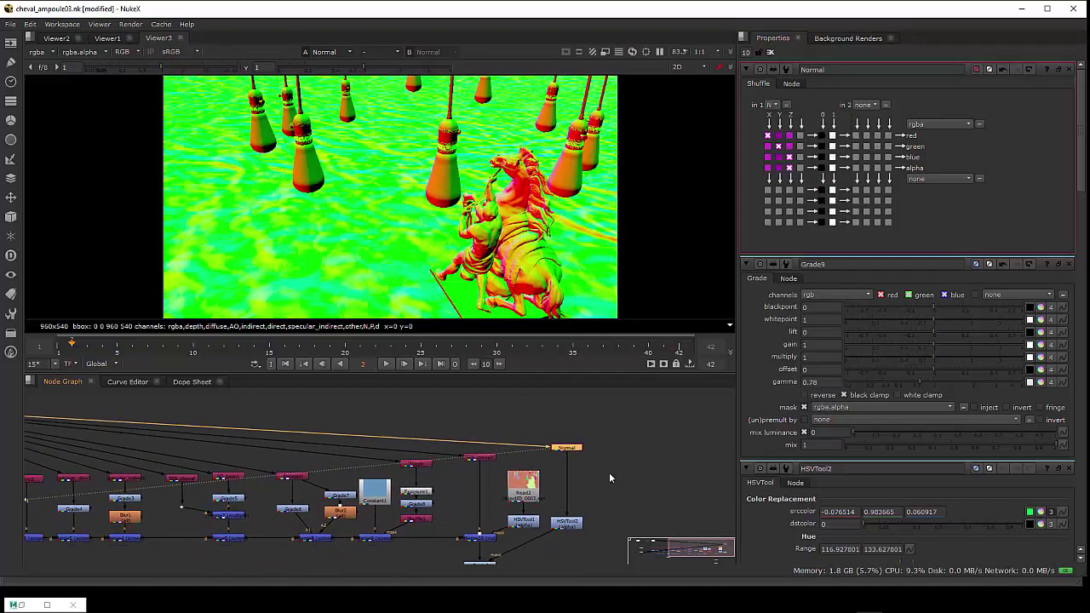
pyautogui.scroll(4, 457, 507)
pyautogui.moveTo(456, 507)
pyautogui.mouseDown()
pyautogui.moveTo(390, 503)
pyautogui.moveTo(457, 505)
pyautogui.mouseUp()
pyautogui.scroll(3, 387, 500)
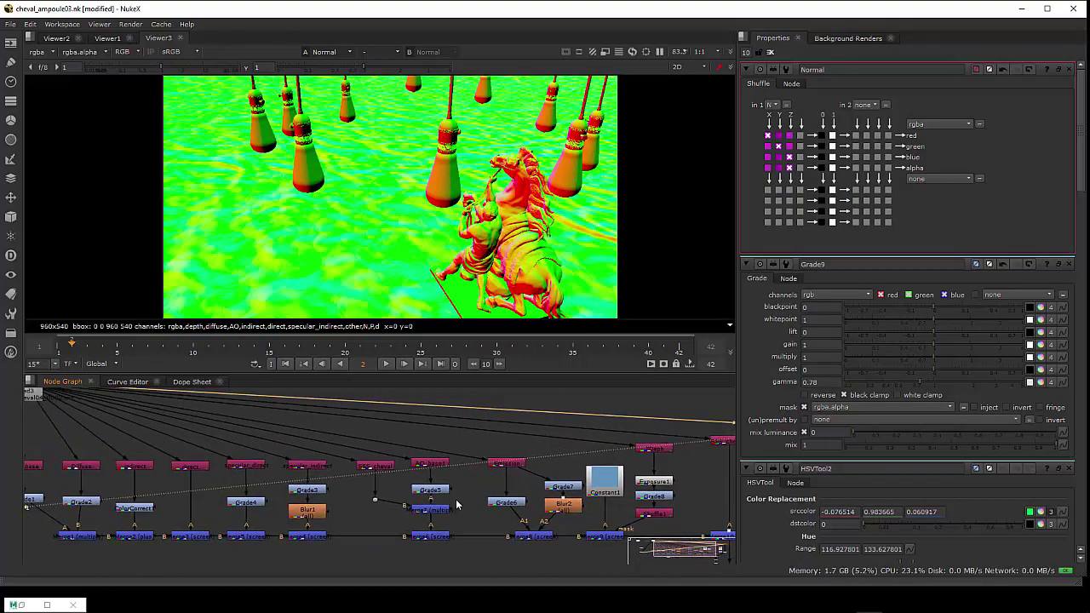